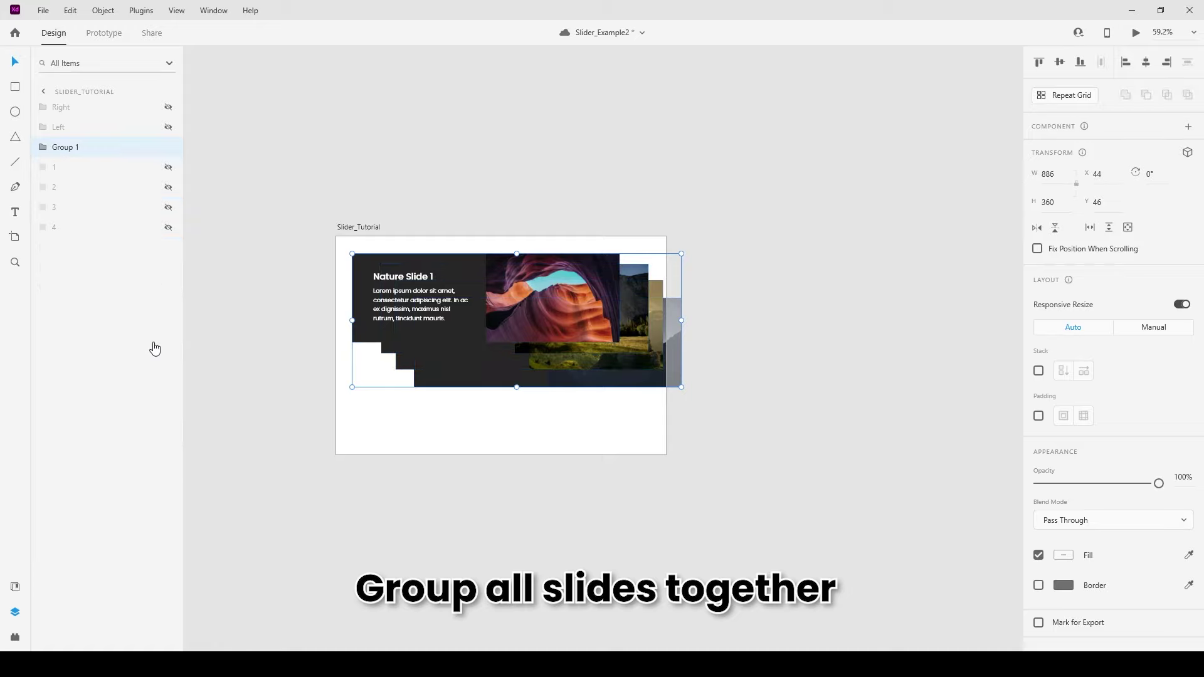
- Move Slide2 inside the slide group so it sits flush against the right edge of Slide1, aligned at its top
{"action": "left_click", "coordinate": [562, 425]}
{"action": "scroll", "coordinate": [605, 374], "scroll_direction": "up", "scroll_amount": 2}
{"action": "scroll", "coordinate": [605, 373], "scroll_direction": "up", "scroll_amount": 1}
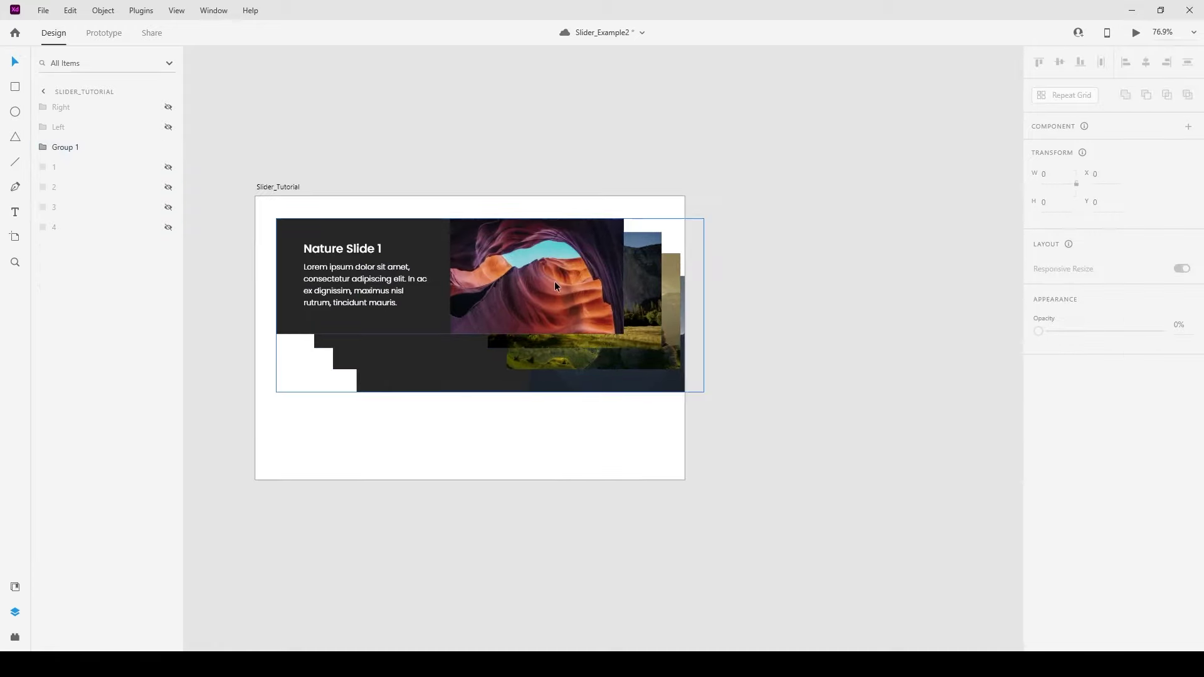
{"action": "left_click", "coordinate": [633, 295]}
{"action": "double_click", "coordinate": [640, 291]}
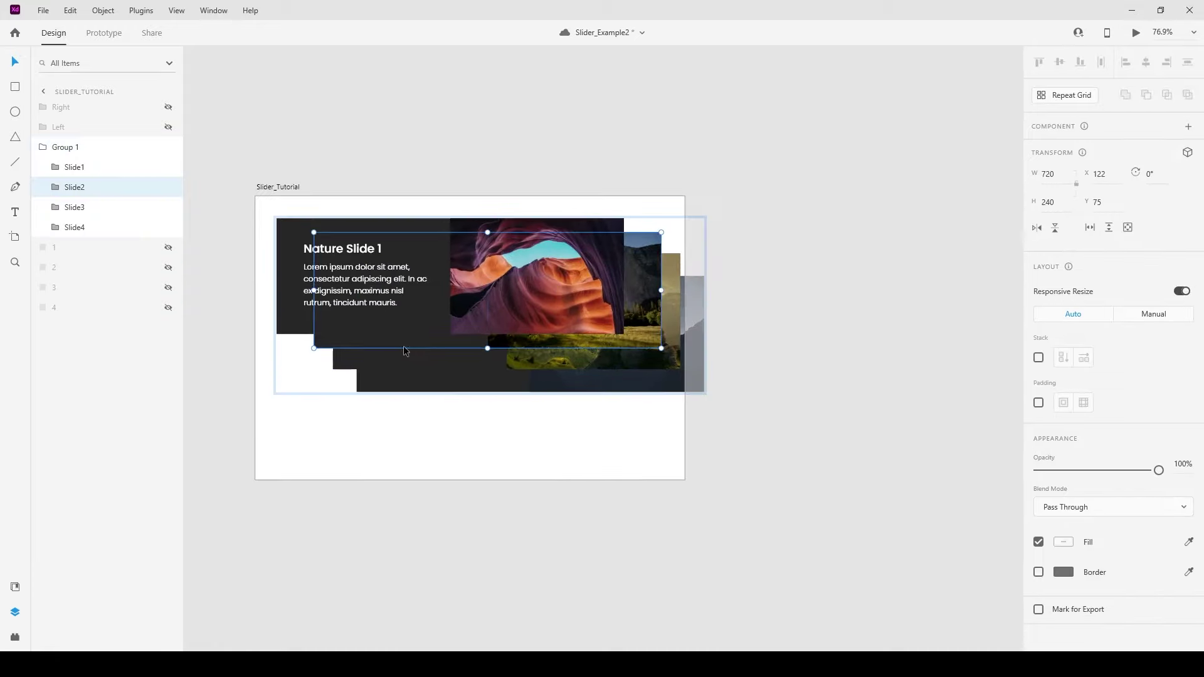
{"action": "left_click_drag", "start_coordinate": [401, 347], "coordinate": [707, 327]}
- Line up Slide3 at X 1484 and Slide4 at X 2204, both at Y 46, to continue the row after Slide2
{"action": "left_click", "coordinate": [384, 355]}
{"action": "scroll", "coordinate": [386, 356], "scroll_direction": "down", "scroll_amount": 5}
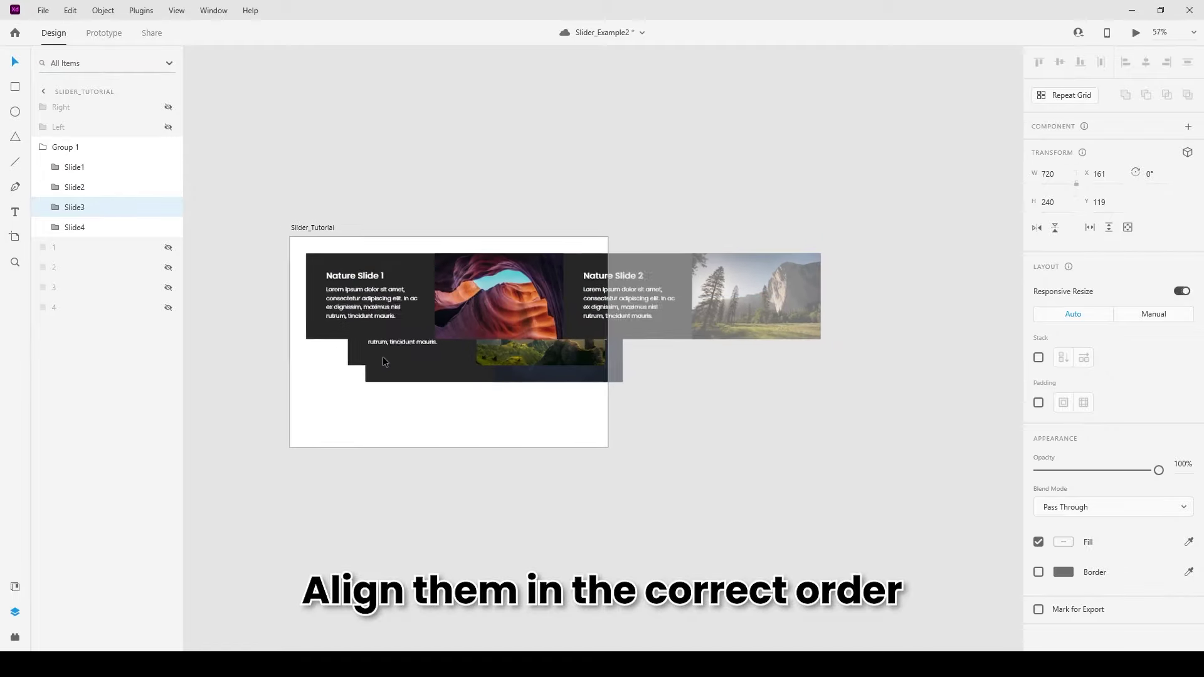
{"action": "left_click_drag", "start_coordinate": [390, 358], "coordinate": [761, 330]}
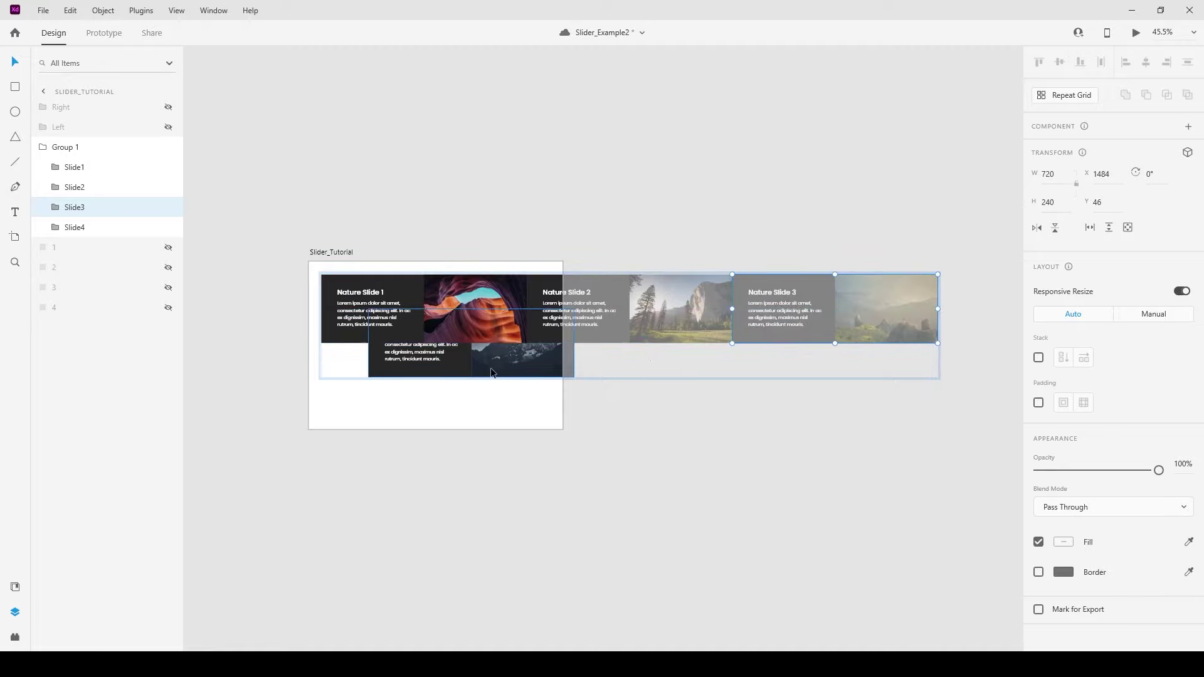
{"action": "left_click", "coordinate": [369, 364]}
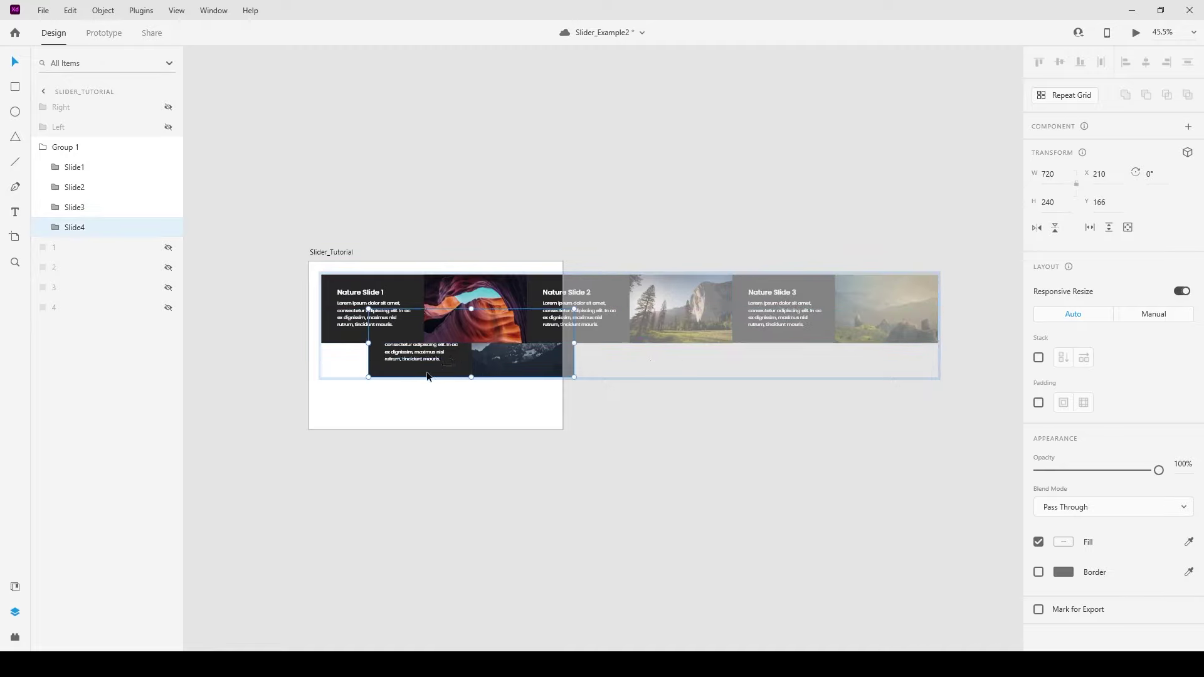
{"action": "left_click_drag", "start_coordinate": [421, 361], "coordinate": [991, 327]}
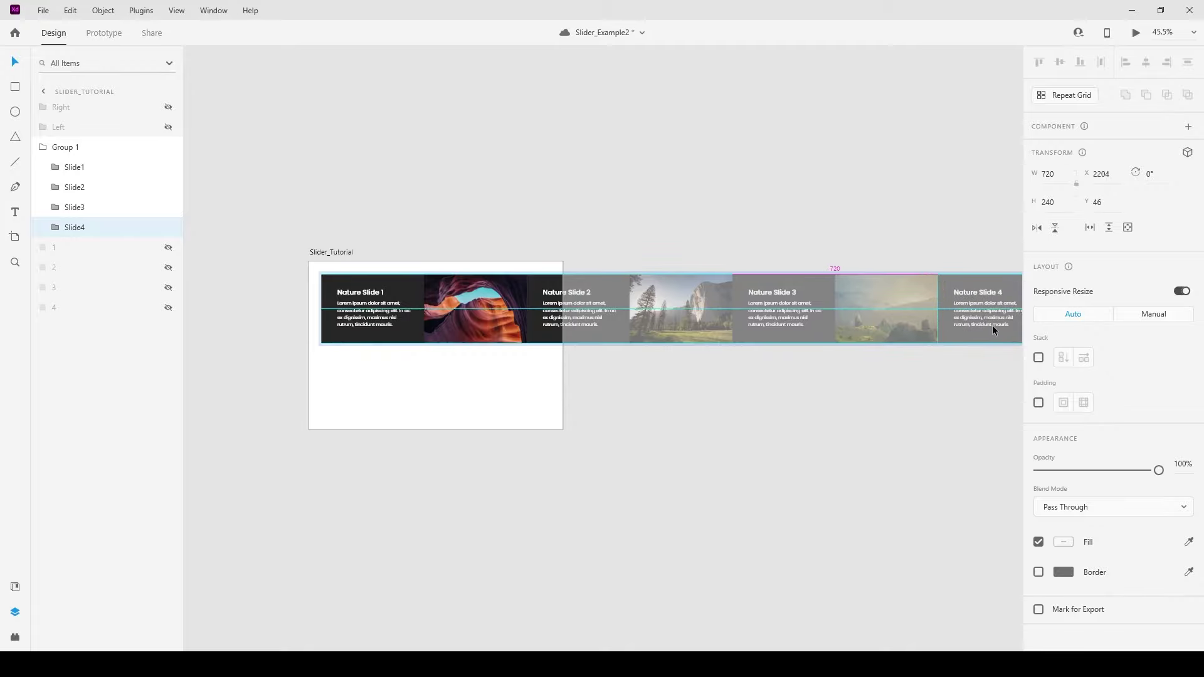
{"action": "left_click", "coordinate": [819, 408]}
- Move the whole slide group to X 78, Y 123 on the artboard
{"action": "left_click", "coordinate": [443, 300]}
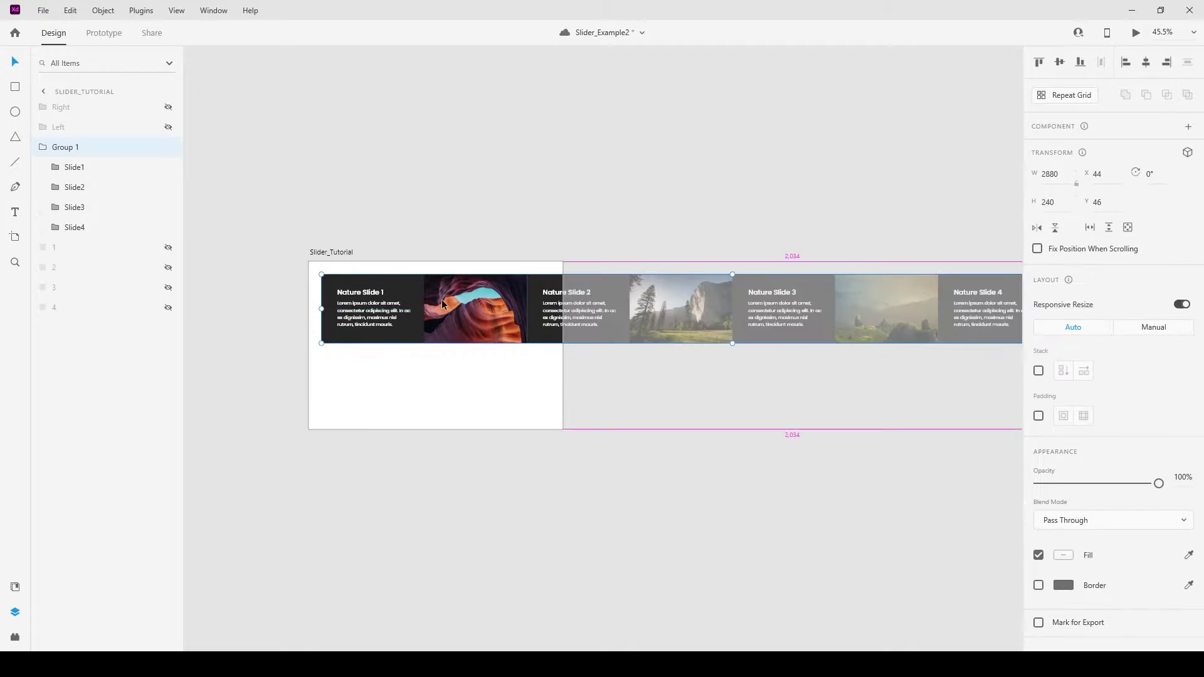
{"action": "scroll", "coordinate": [435, 300], "scroll_direction": "down", "scroll_amount": 1}
{"action": "left_click_drag", "start_coordinate": [469, 308], "coordinate": [477, 325]}
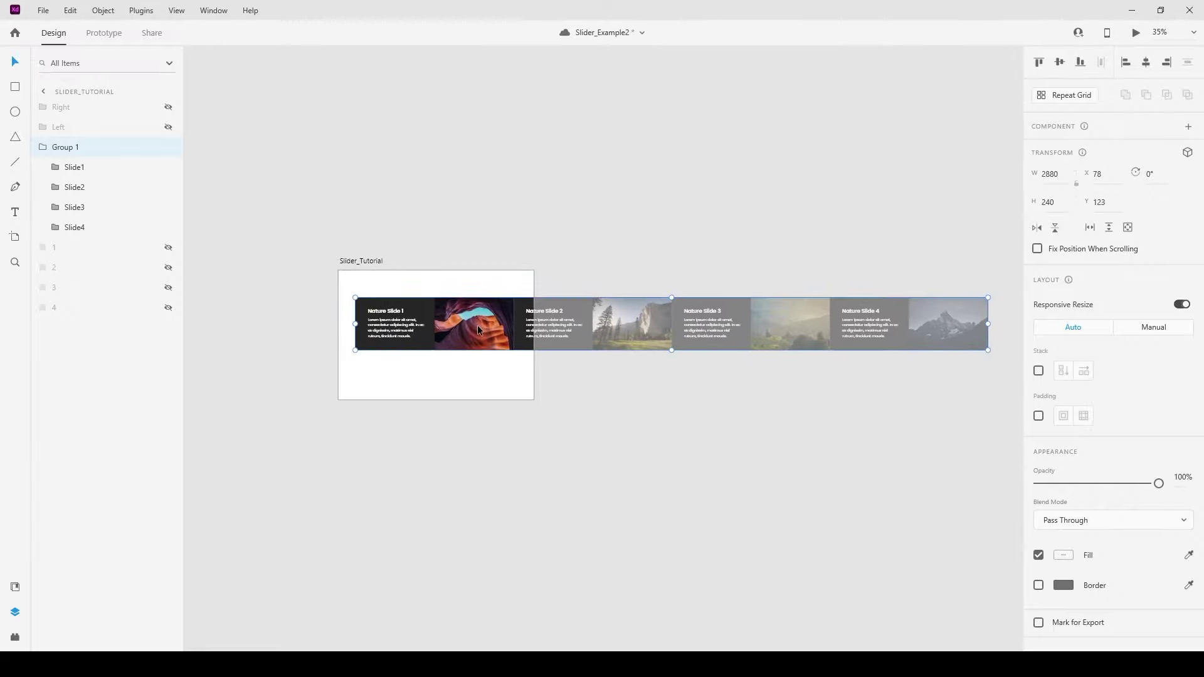
- Draw a 720 by 240 rectangle exactly over Slide1 and name it Masking_Rectangle
{"action": "scroll", "coordinate": [423, 322], "scroll_direction": "up", "scroll_amount": 3}
{"action": "scroll", "coordinate": [411, 322], "scroll_direction": "up", "scroll_amount": 1}
{"action": "left_click", "coordinate": [441, 435]}
{"action": "left_click_drag", "start_coordinate": [456, 346], "coordinate": [503, 355]}
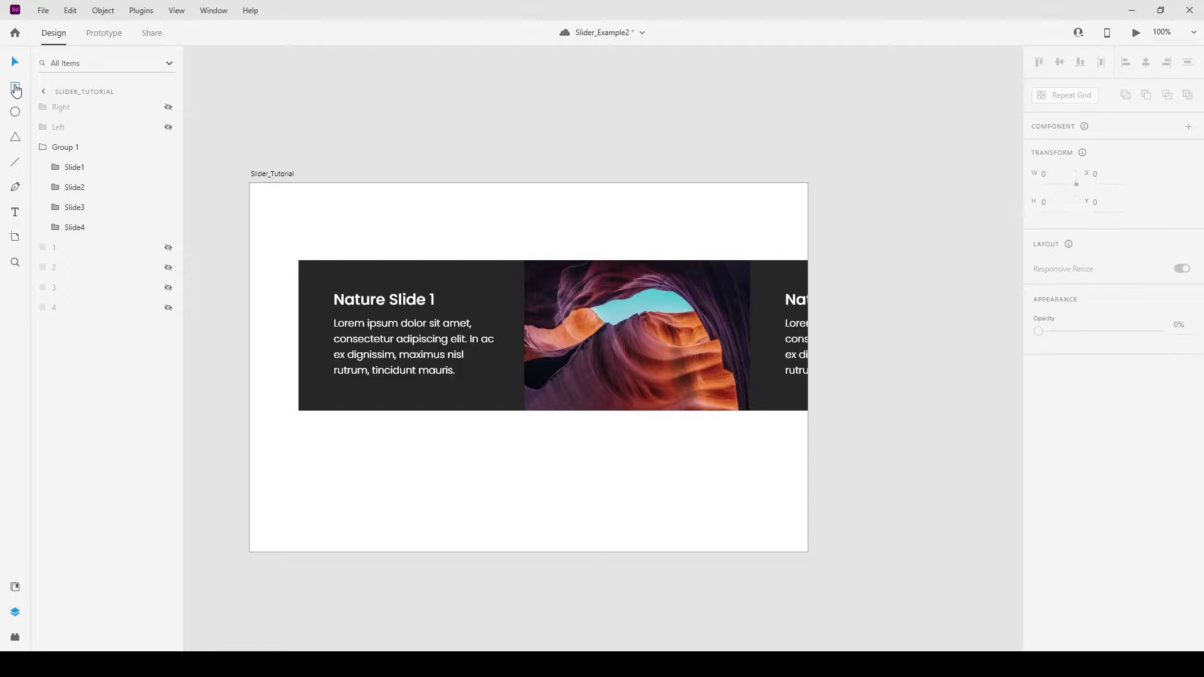
{"action": "mouse_move", "coordinate": [298, 260]}
{"action": "left_mouse_down"}
{"action": "mouse_move", "coordinate": [573, 408]}
{"action": "mouse_move", "coordinate": [751, 410]}
{"action": "left_mouse_up"}
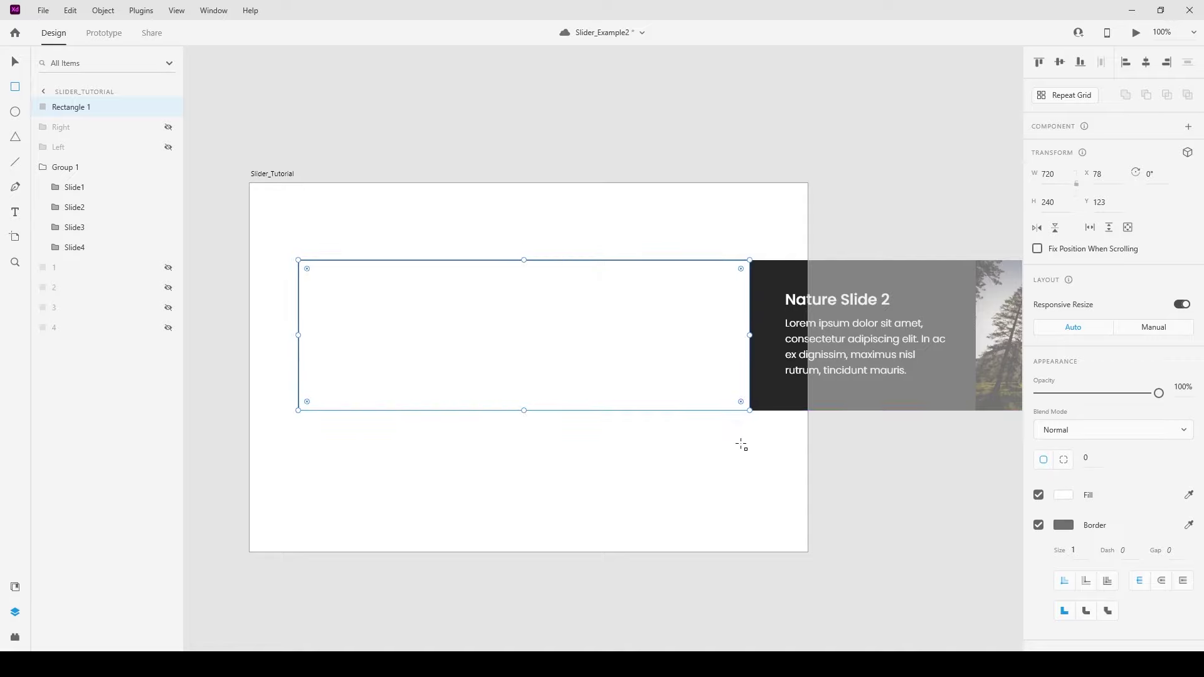
{"action": "double_click", "coordinate": [79, 108]}
{"action": "type", "text": "Masking_Rectangle"}
{"action": "key", "text": "Return"}
{"action": "left_click", "coordinate": [491, 213]}
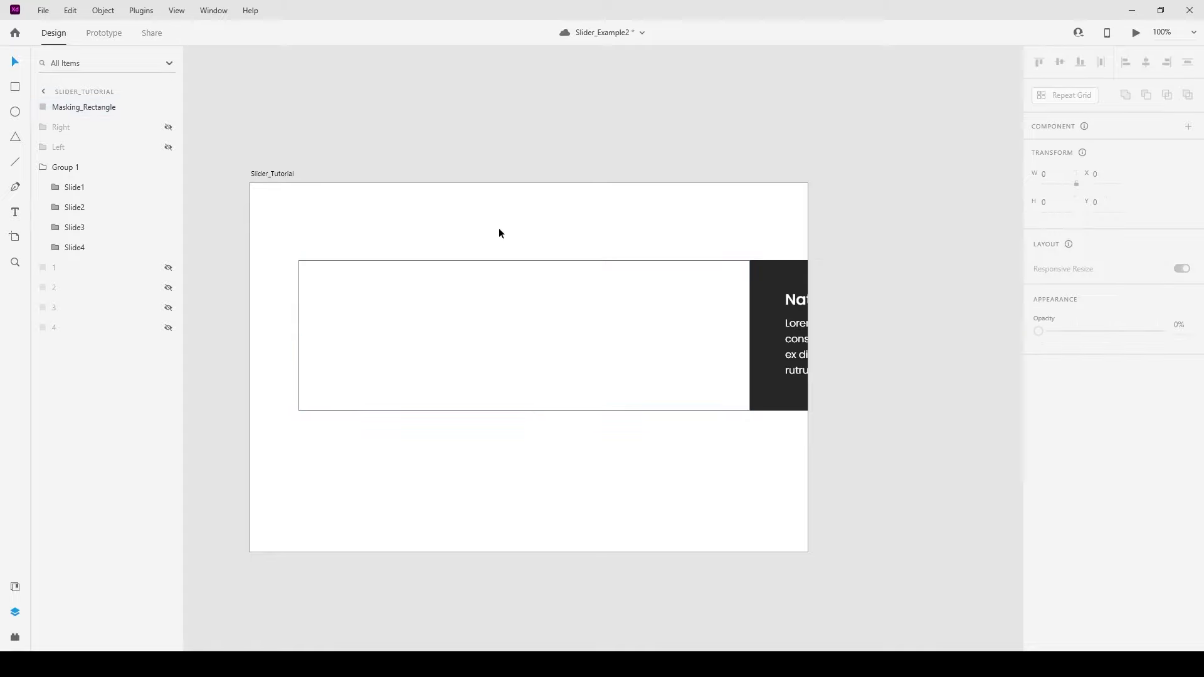
- Place Masking_Rectangle directly above the slide group in the layer order and rename that group Slider_Group
{"action": "left_click", "coordinate": [599, 275]}
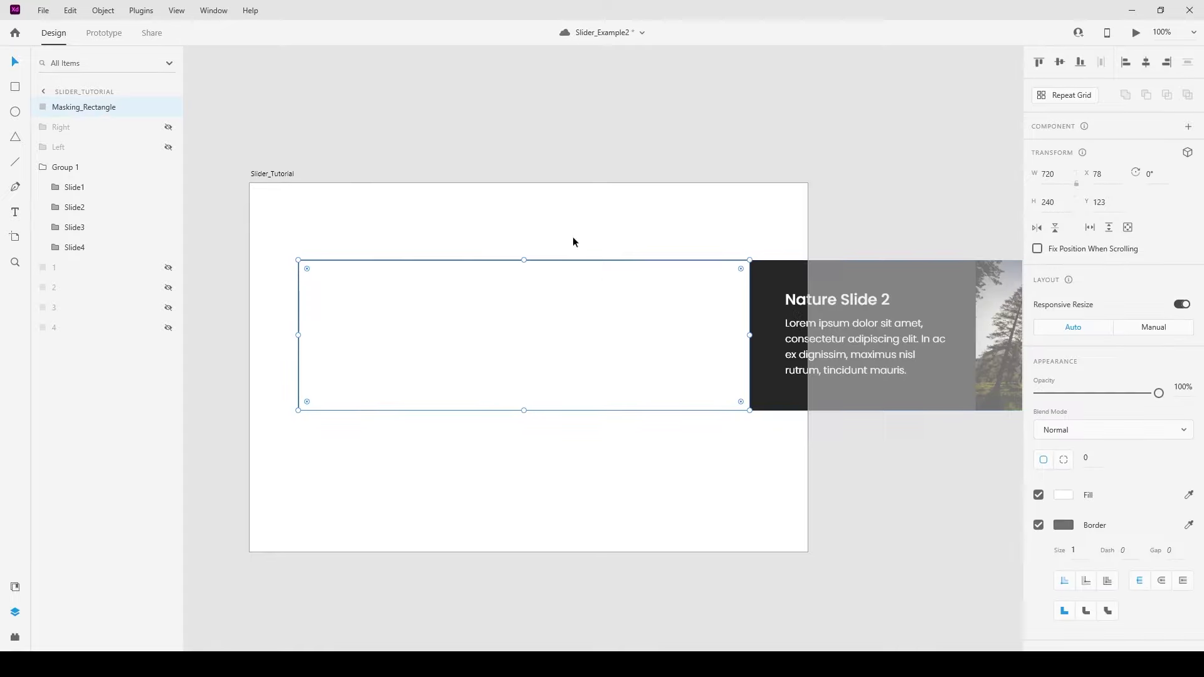
{"action": "left_click_drag", "start_coordinate": [70, 108], "coordinate": [82, 160]}
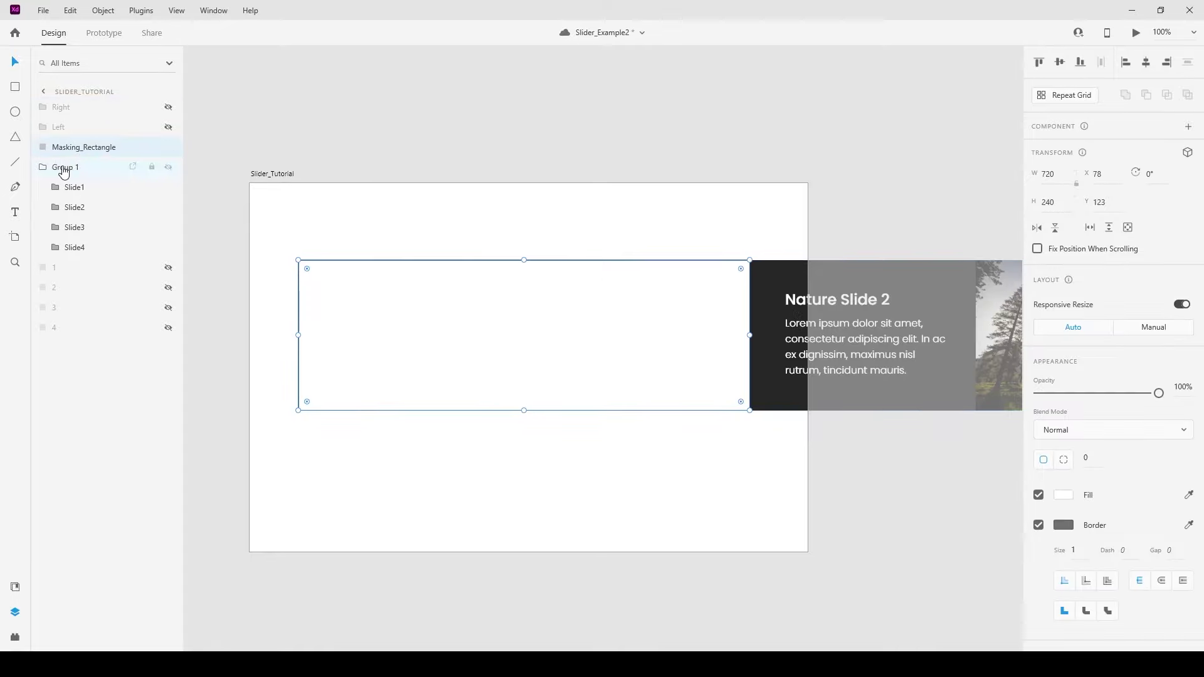
{"action": "double_click", "coordinate": [63, 170]}
{"action": "type", "text": "Slider_Group"}
{"action": "key", "text": "Return"}
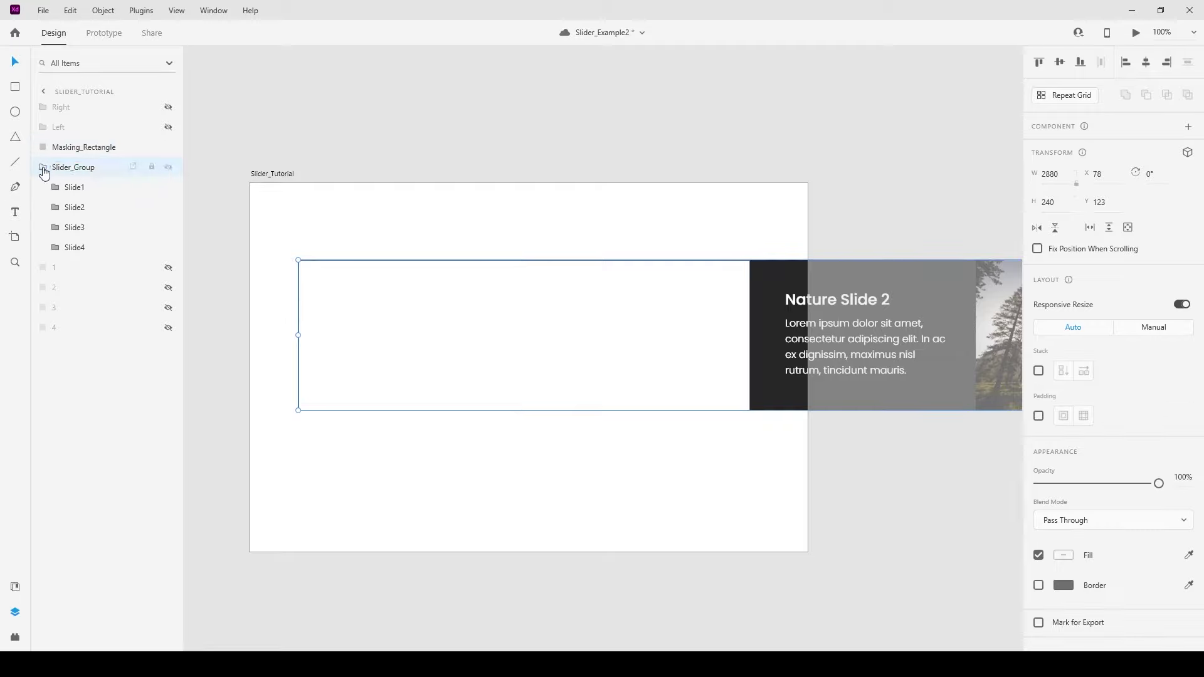
- Mask Slider_Group with the Masking_Rectangle shape
{"action": "left_click", "coordinate": [43, 168]}
{"action": "left_click", "coordinate": [85, 149], "text": "shift"}
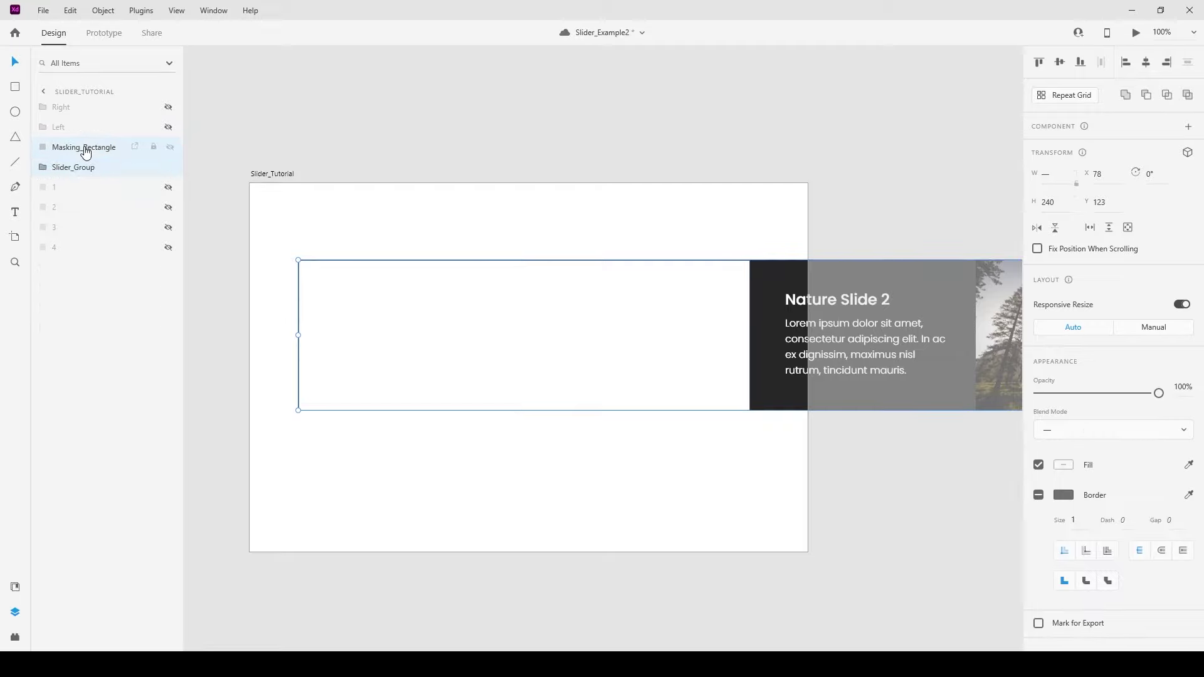
{"action": "right_click", "coordinate": [86, 152]}
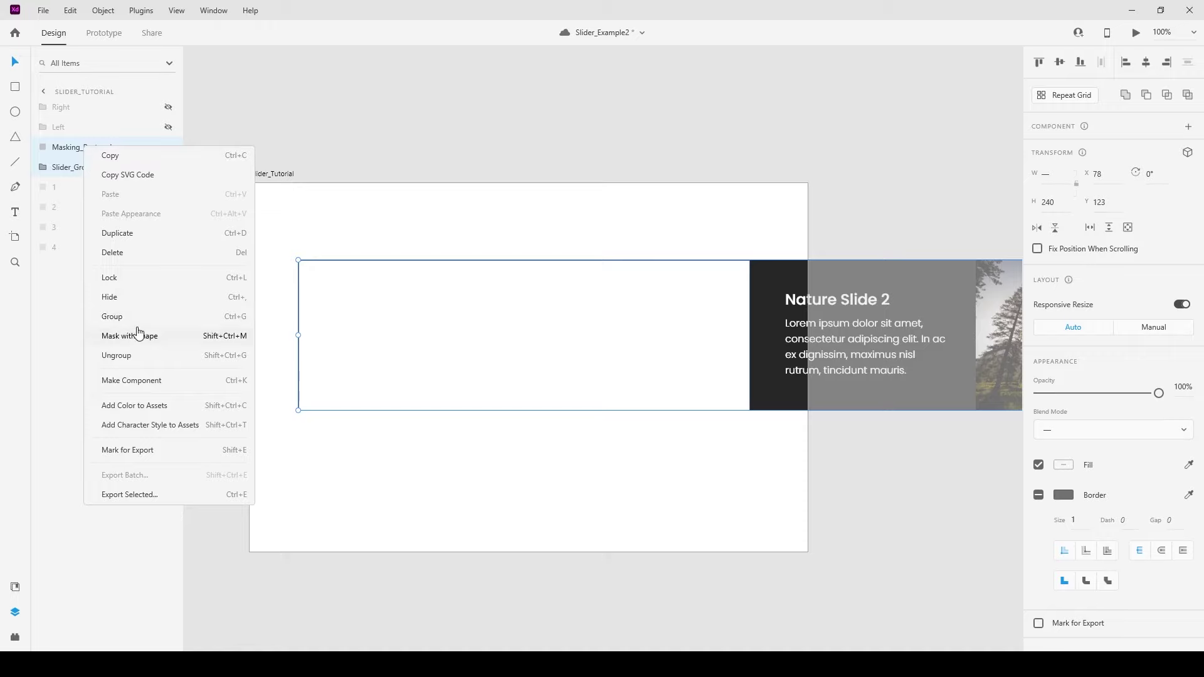
{"action": "left_click", "coordinate": [140, 336]}
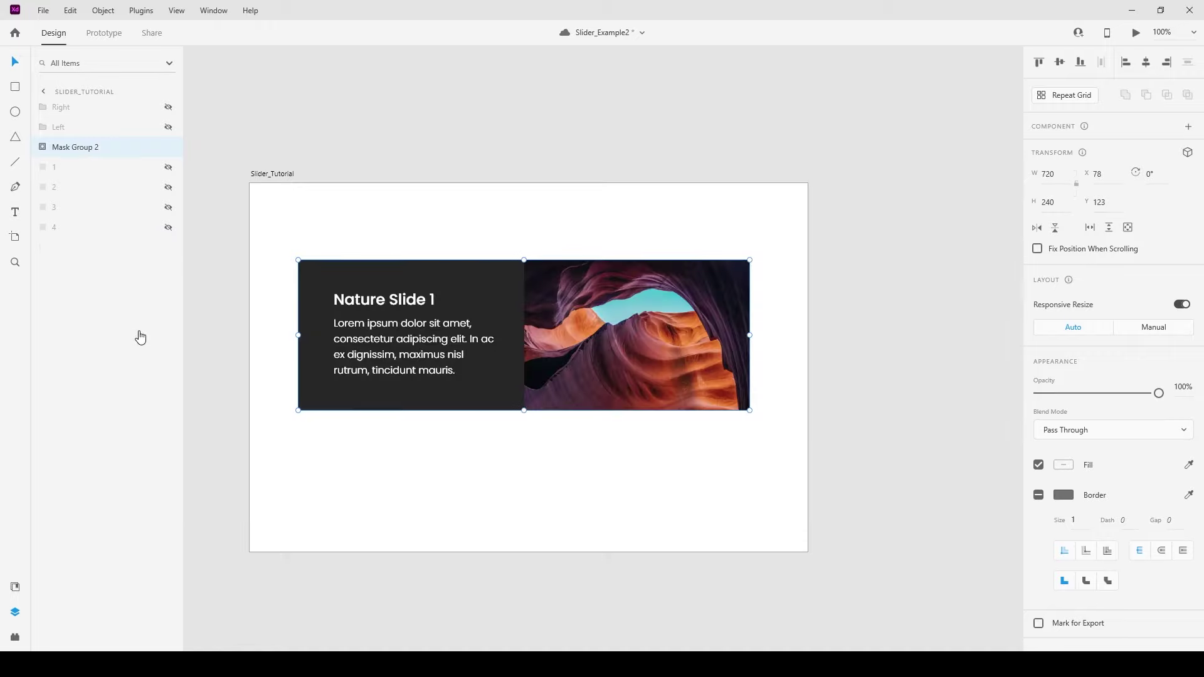
- Center the mask group horizontally on the artboard
{"action": "left_click", "coordinate": [381, 234]}
{"action": "left_click", "coordinate": [496, 293]}
{"action": "key", "text": "shift+c"}
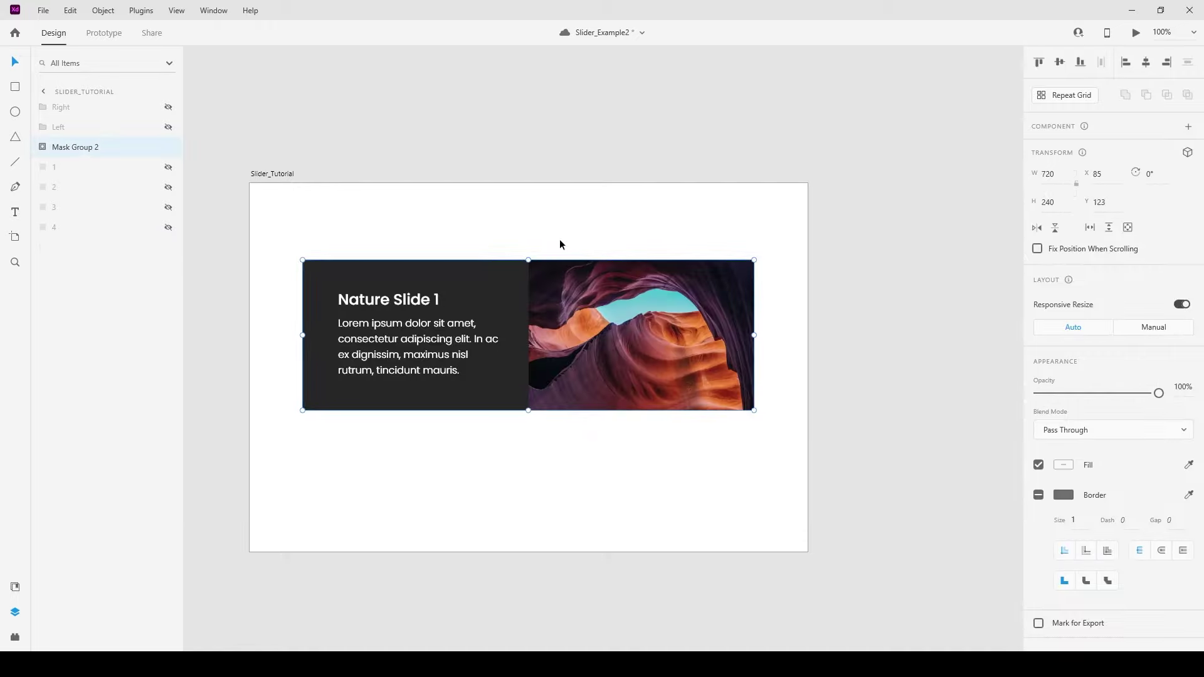
- Try sliding Slider_Group to the left inside the mask to test how the slides move through it
{"action": "scroll", "coordinate": [546, 208], "scroll_direction": "down", "scroll_amount": 1}
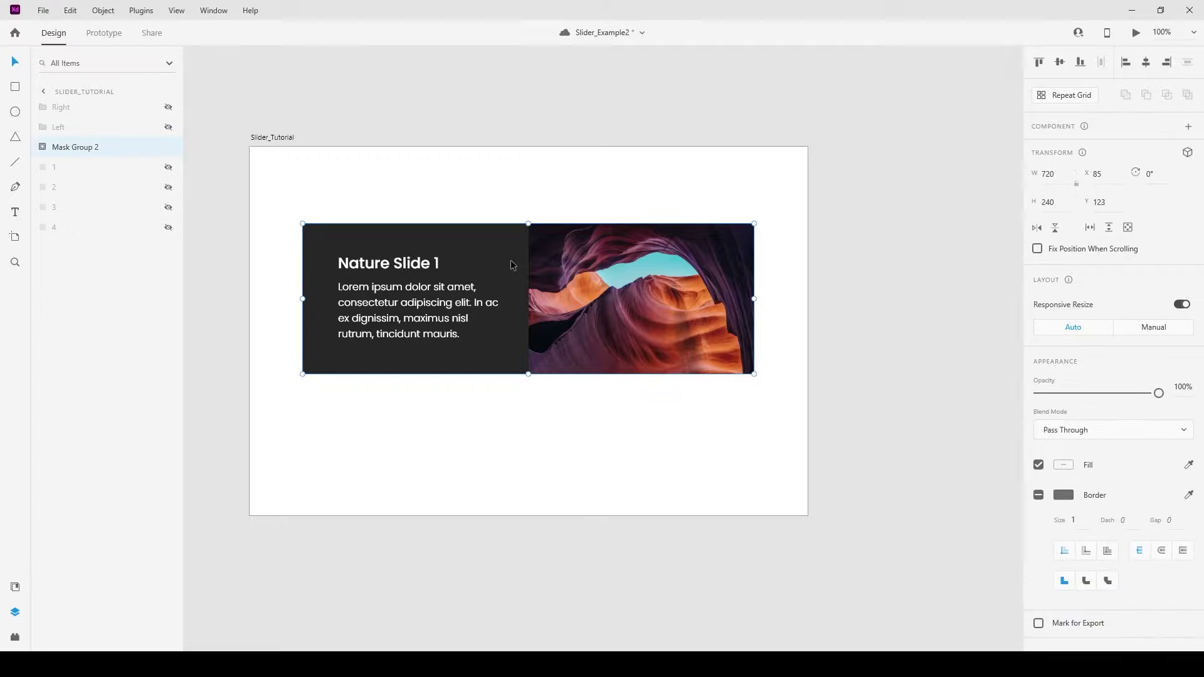
{"action": "left_click", "coordinate": [37, 146]}
{"action": "left_click", "coordinate": [75, 187]}
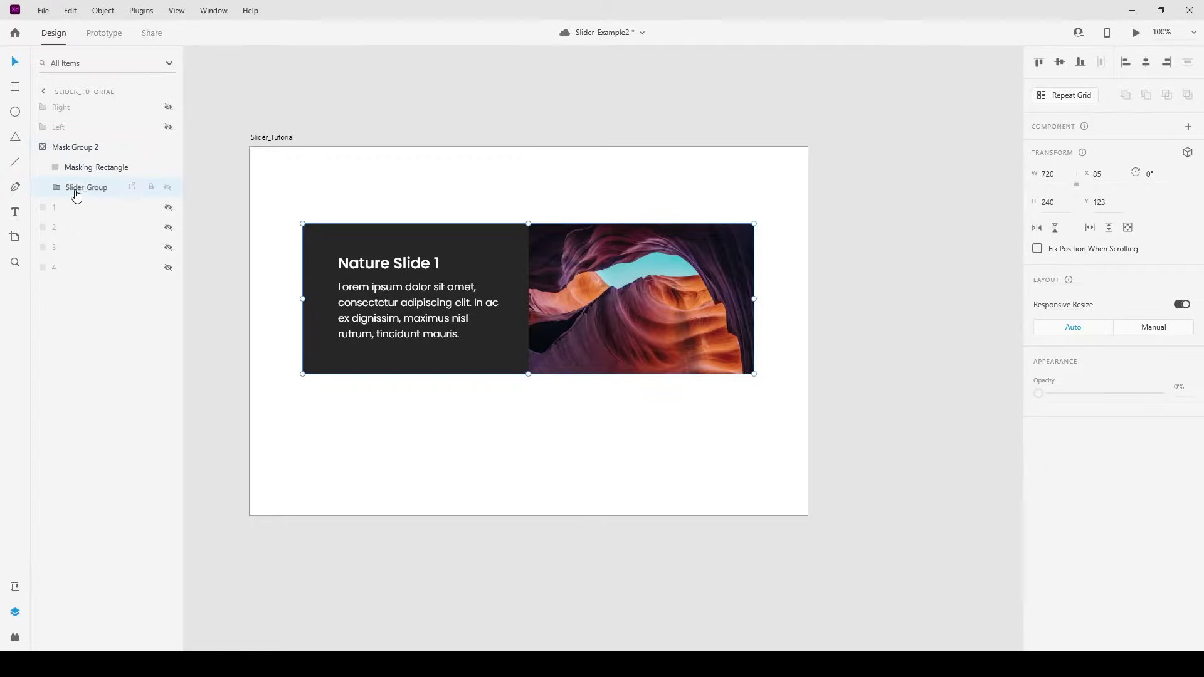
{"action": "left_click_drag", "start_coordinate": [747, 302], "coordinate": [358, 283]}
{"action": "left_click", "coordinate": [593, 175]}
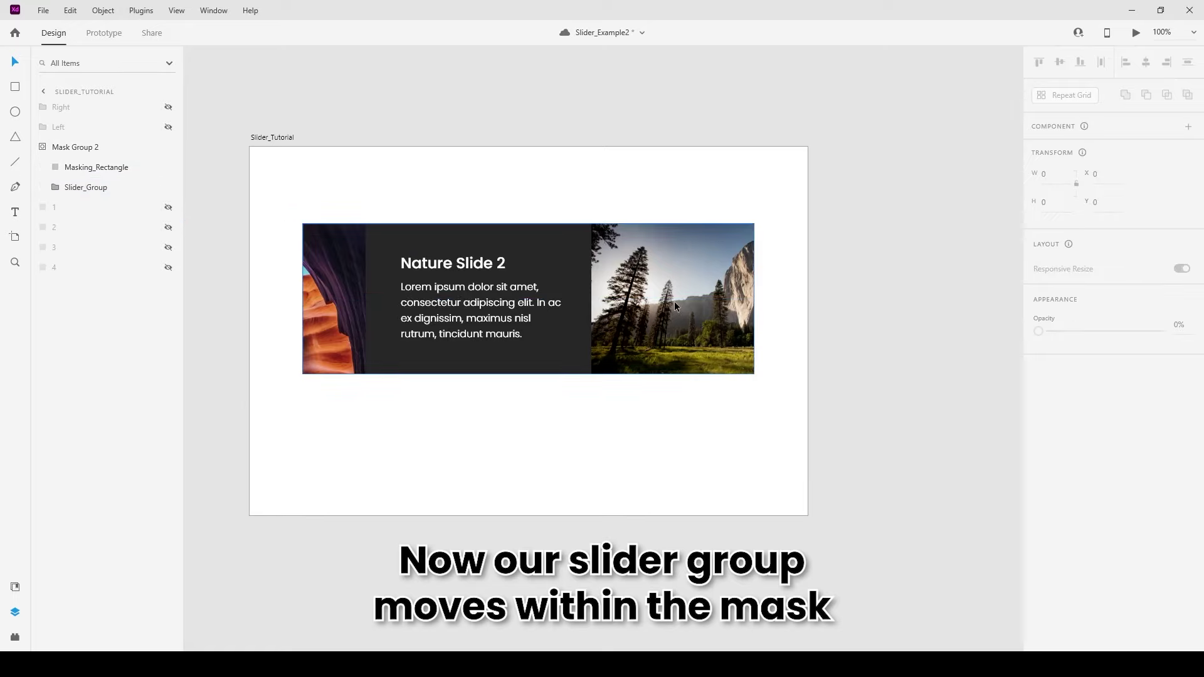
{"action": "double_click", "coordinate": [682, 314]}
{"action": "double_click", "coordinate": [682, 318]}
{"action": "left_click_drag", "start_coordinate": [724, 307], "coordinate": [275, 279]}
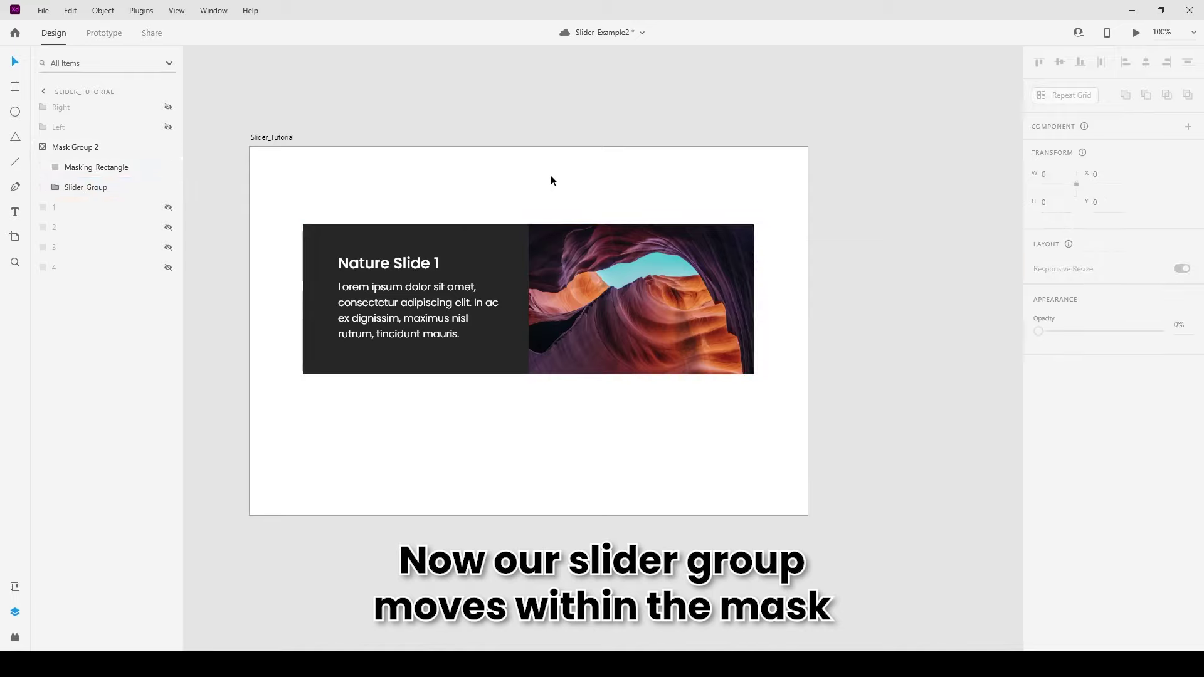
{"action": "left_click", "coordinate": [479, 285]}
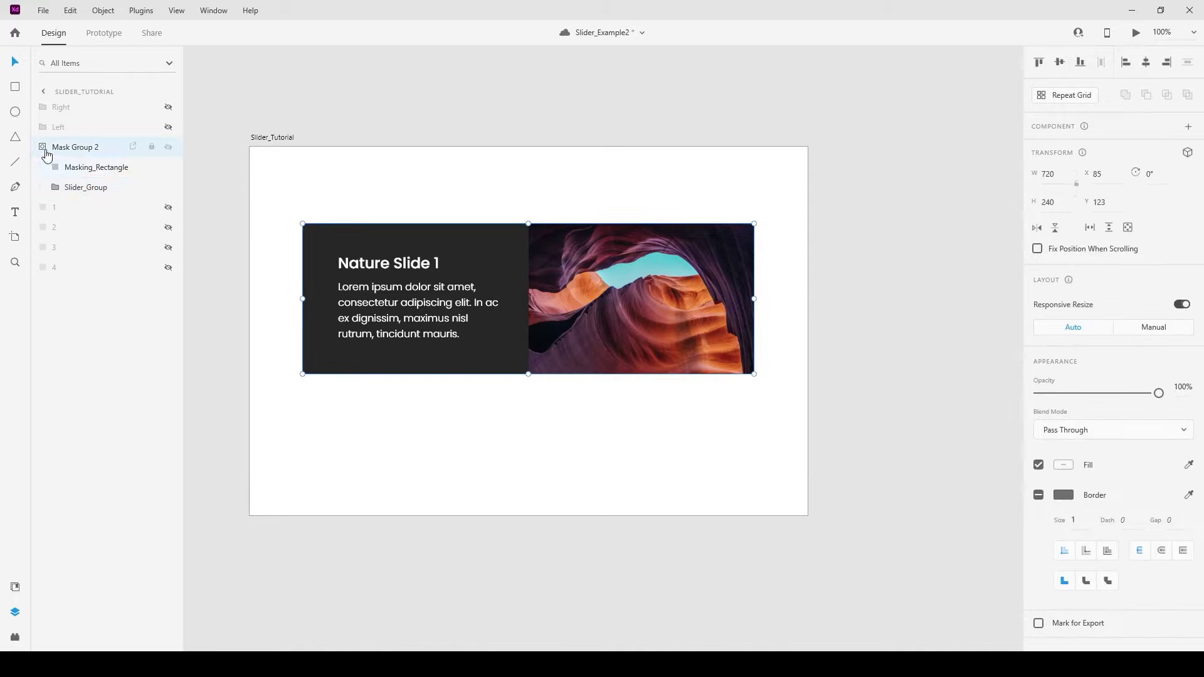
{"action": "left_click", "coordinate": [44, 148]}
- Show the Left and Right arrow groups and move both down to the vertical middle of the slide
{"action": "left_click", "coordinate": [168, 127]}
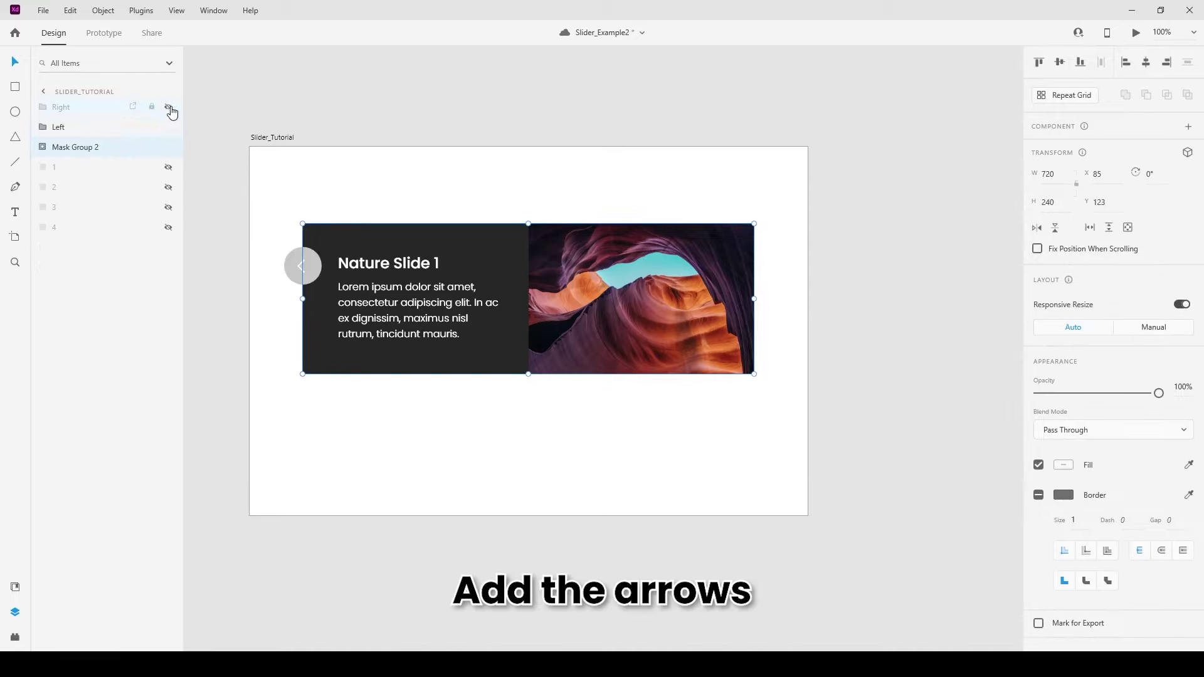
{"action": "left_click", "coordinate": [168, 108]}
{"action": "left_click", "coordinate": [555, 205]}
{"action": "left_click", "coordinate": [287, 270]}
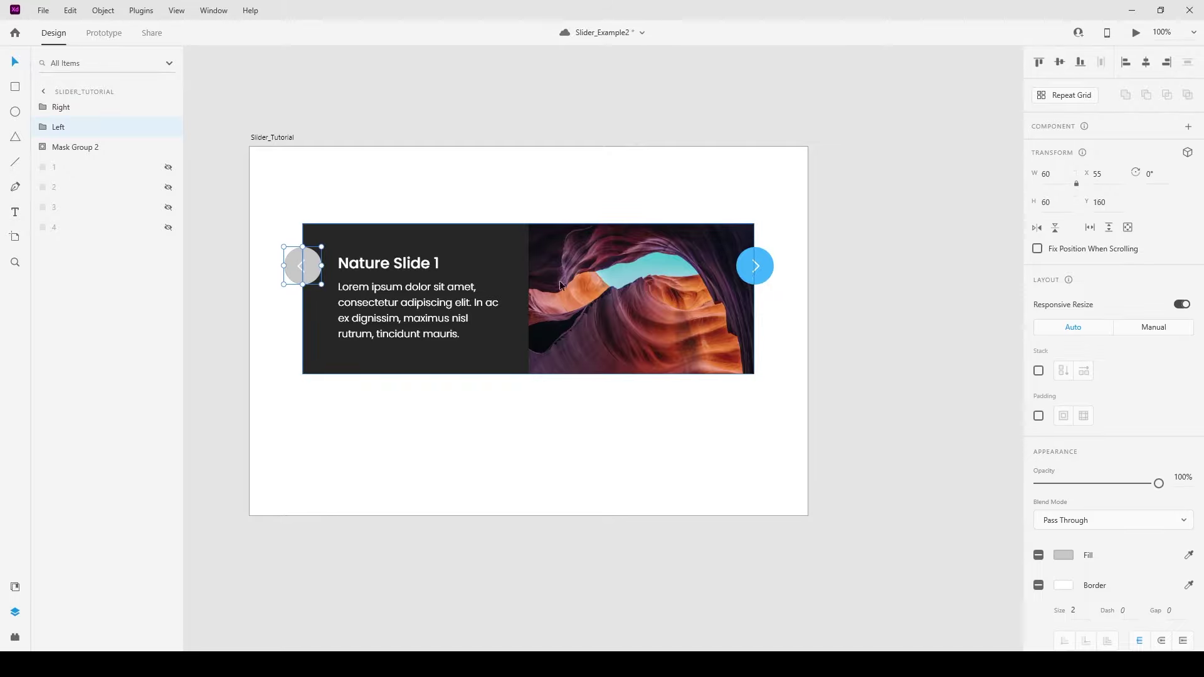
{"action": "left_click", "coordinate": [751, 271], "text": "shift"}
{"action": "left_click_drag", "start_coordinate": [760, 269], "coordinate": [760, 302]}
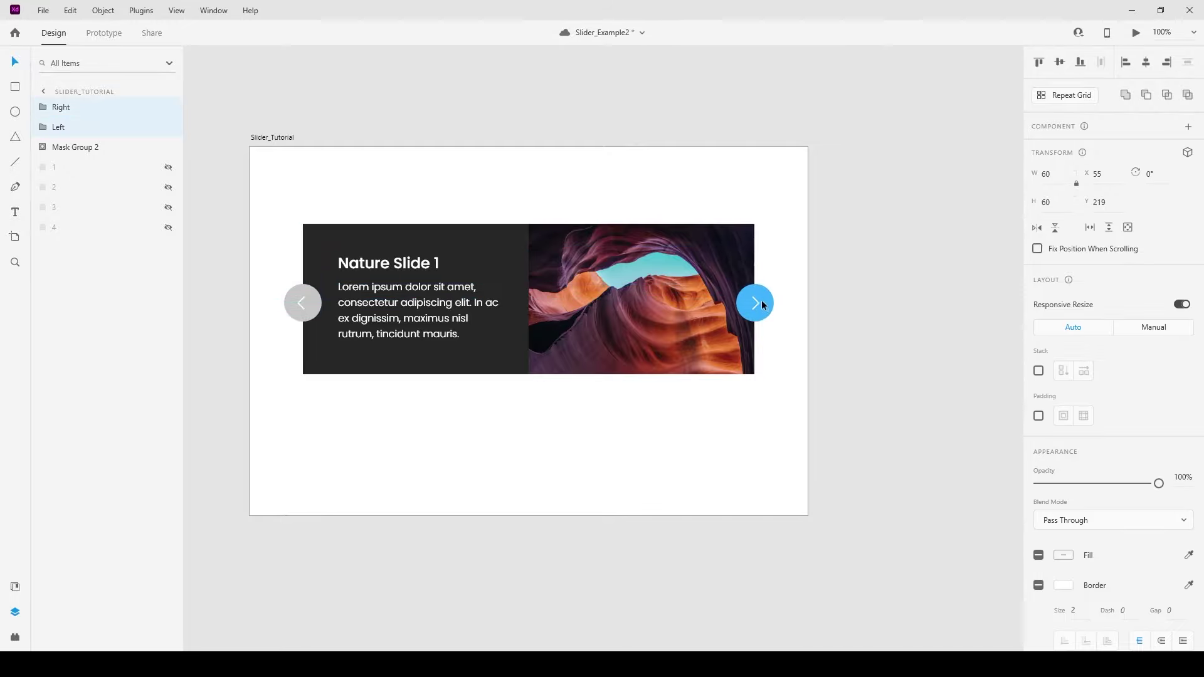
- Move the mask group and both arrows up together so the slide's top is at Y 98
{"action": "left_click_drag", "start_coordinate": [289, 185], "coordinate": [762, 409]}
{"action": "left_click_drag", "start_coordinate": [589, 275], "coordinate": [589, 263]}
{"action": "left_click", "coordinate": [588, 194]}
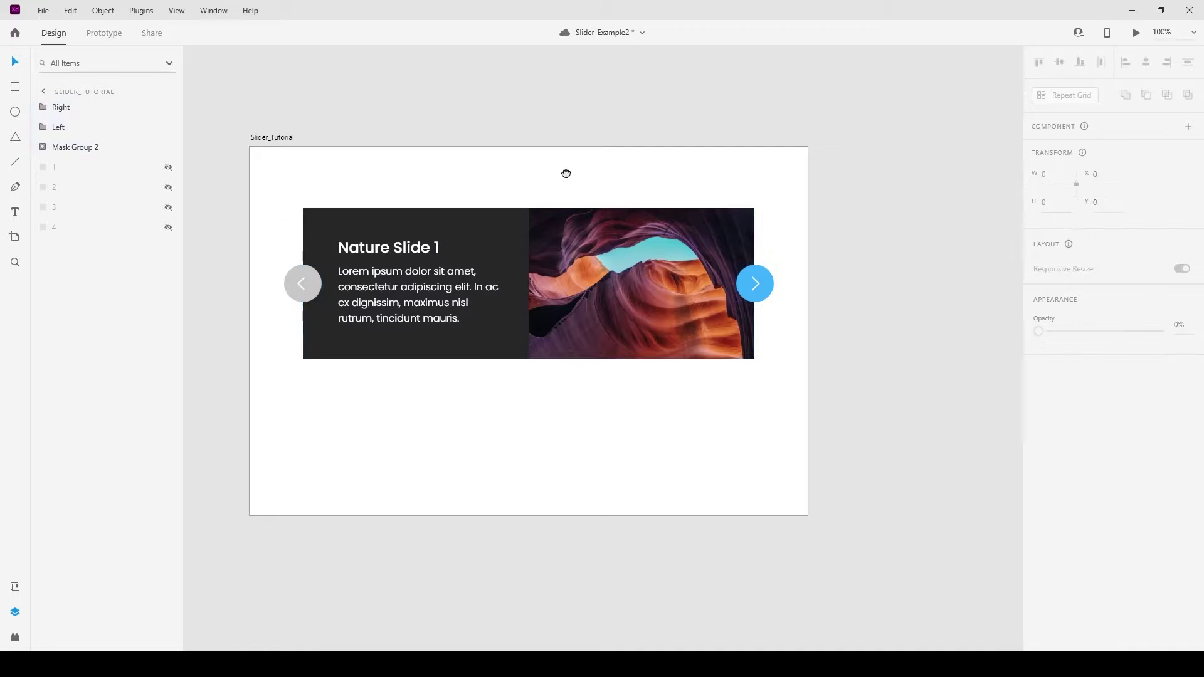
- Show the navigation bars 1 to 4 and move them down together to leave a small gap below the slide
{"action": "left_click_drag", "start_coordinate": [564, 174], "coordinate": [610, 139]}
{"action": "left_click", "coordinate": [169, 167]}
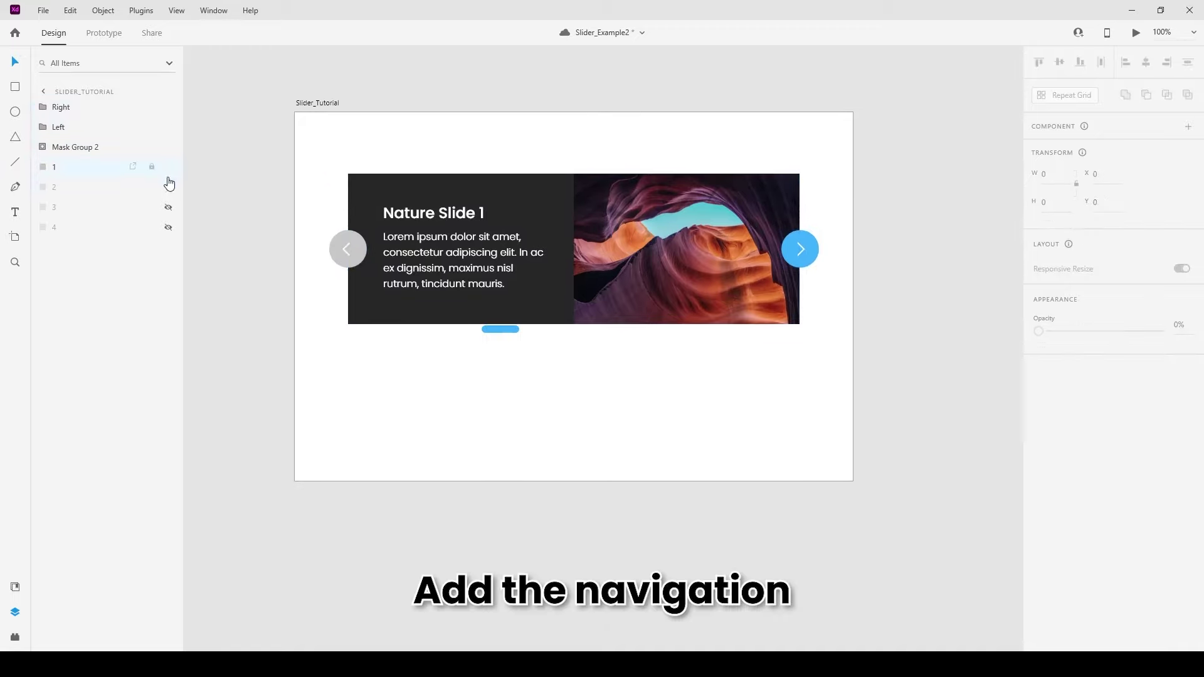
{"action": "left_click", "coordinate": [168, 187]}
{"action": "left_click", "coordinate": [168, 207]}
{"action": "left_click", "coordinate": [169, 227]}
{"action": "left_click_drag", "start_coordinate": [454, 371], "coordinate": [678, 328]}
{"action": "left_click_drag", "start_coordinate": [604, 330], "coordinate": [607, 344]}
{"action": "left_click", "coordinate": [660, 396]}
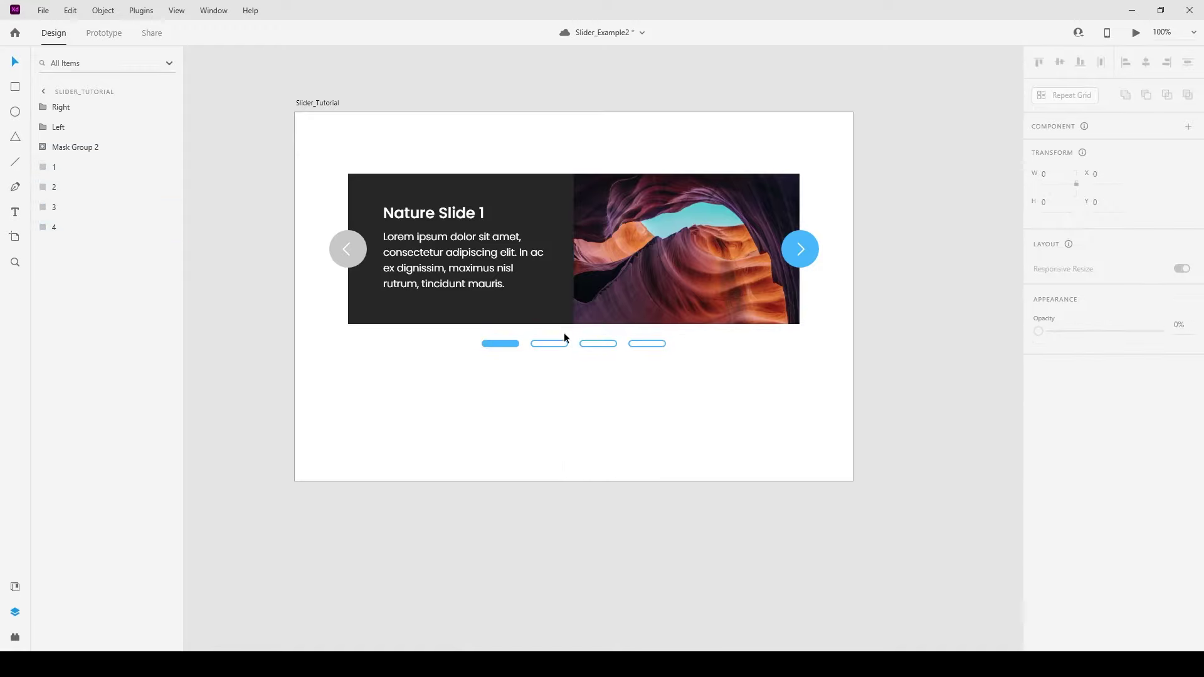
- Turn the masked slider, both arrows and the four navigation bars into one component
{"action": "left_click_drag", "start_coordinate": [334, 152], "coordinate": [838, 382]}
{"action": "right_click", "coordinate": [584, 223]}
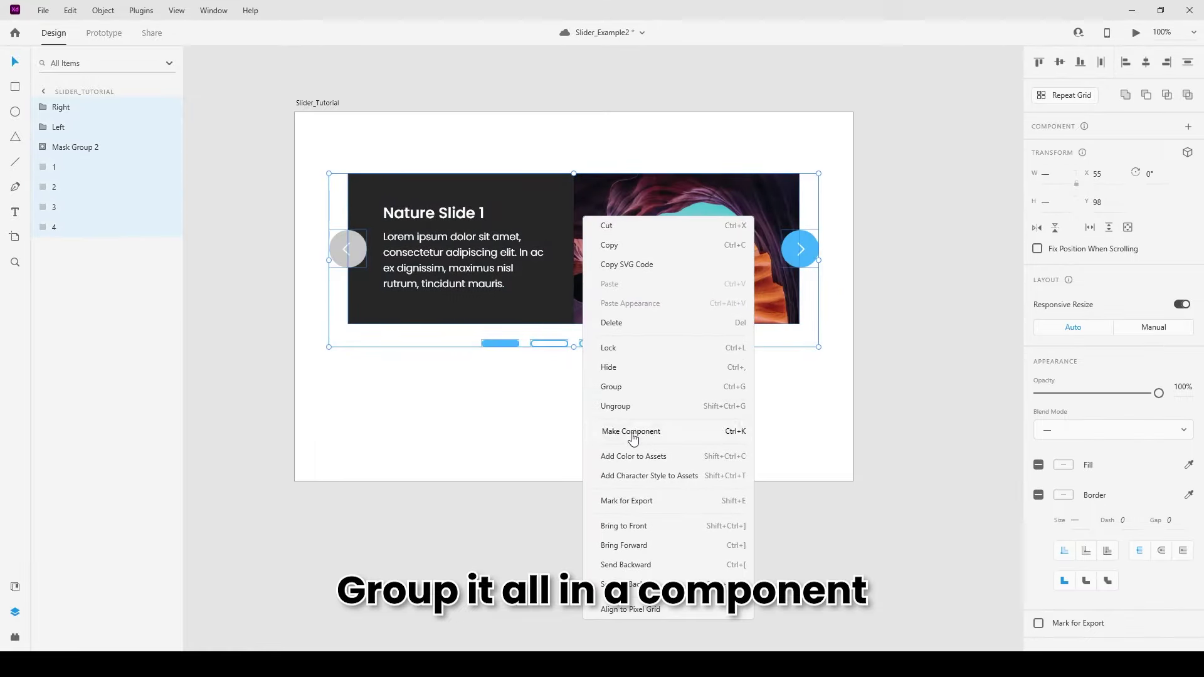
{"action": "left_click", "coordinate": [633, 432]}
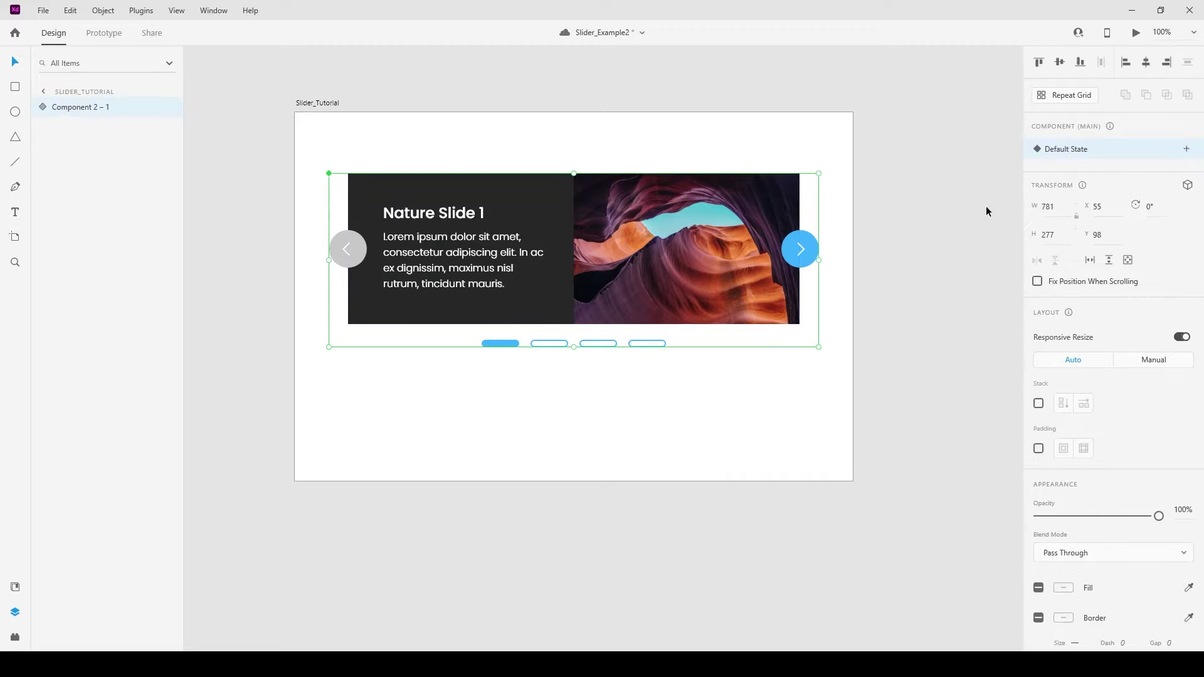
- Add a new state named Slide2 to the slider component
{"action": "left_click", "coordinate": [1187, 150]}
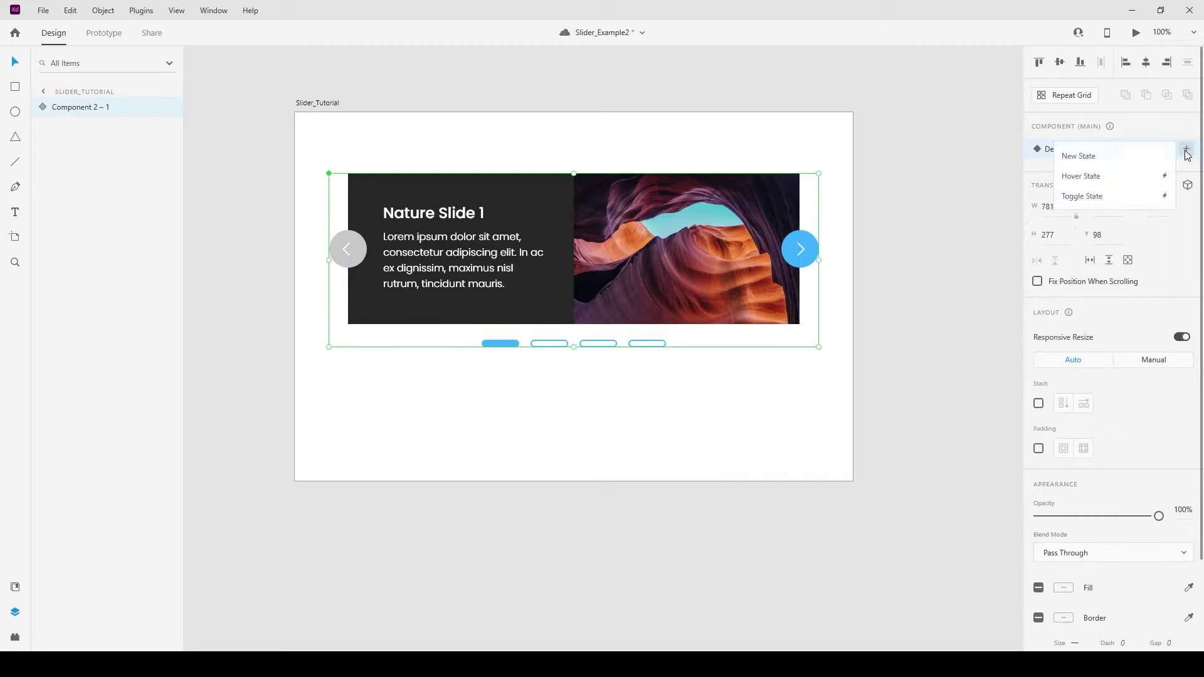
{"action": "left_click", "coordinate": [1073, 155]}
{"action": "type", "text": "Slide2"}
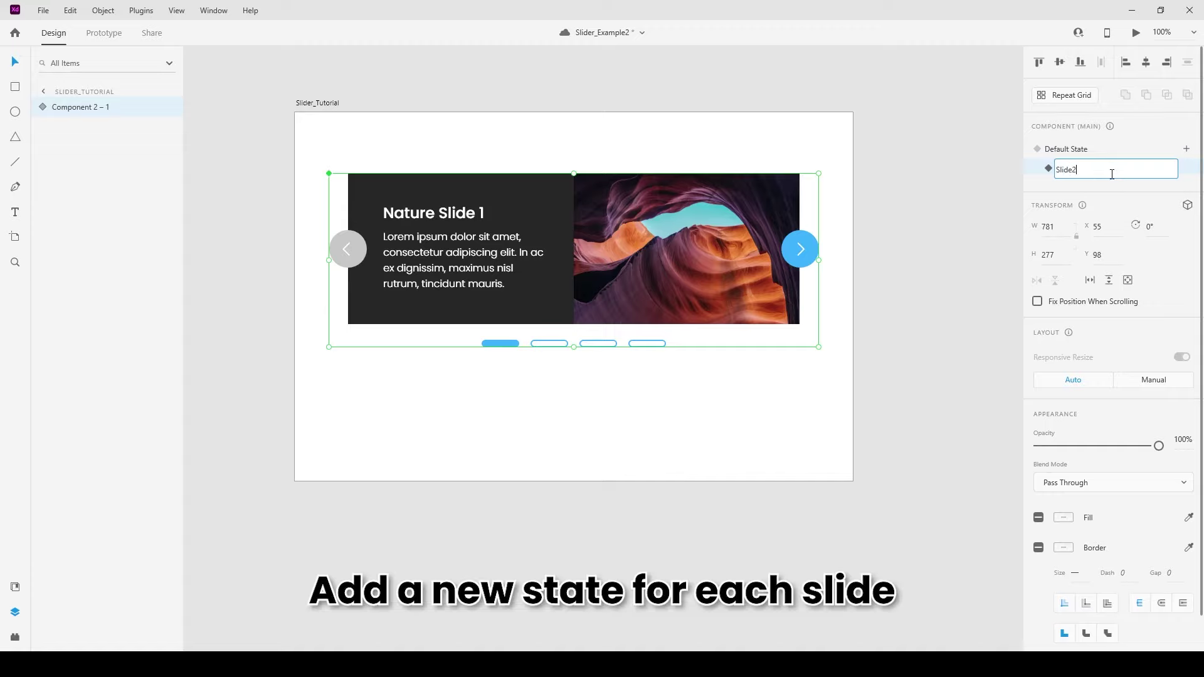
{"action": "key", "text": "Return"}
- In the Slide2 state, paste the filled blue appearance of navigation bar 1 onto navigation bar 2
{"action": "left_click", "coordinate": [660, 402]}
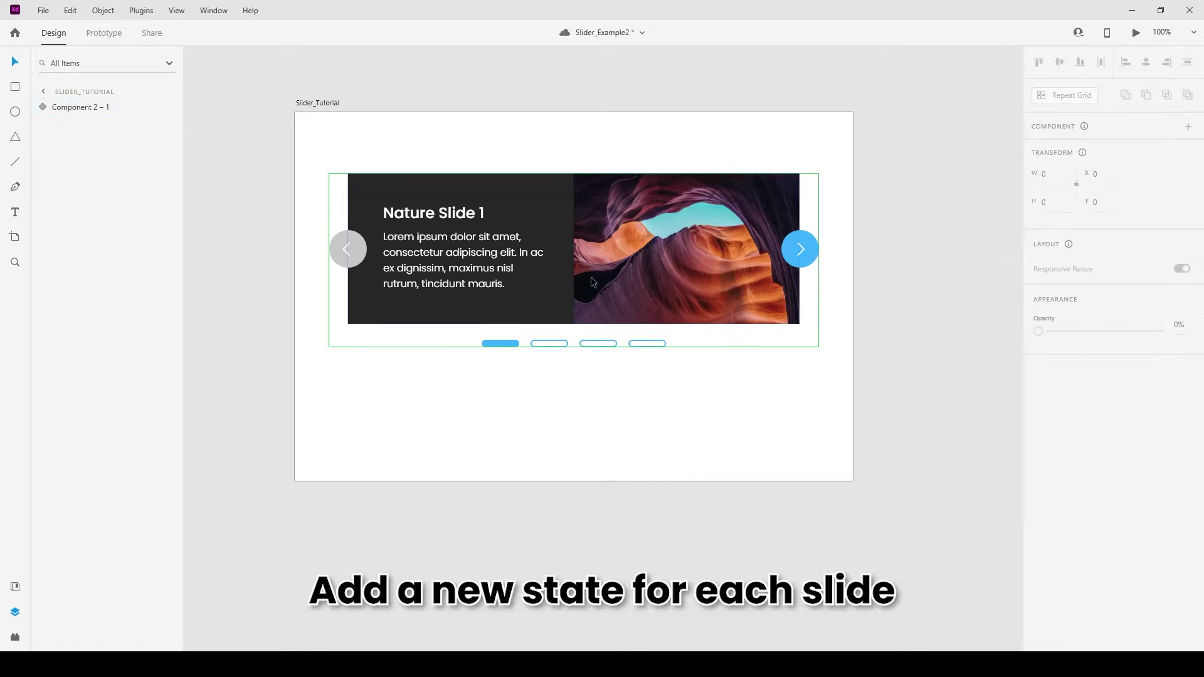
{"action": "left_click", "coordinate": [552, 342]}
{"action": "double_click", "coordinate": [552, 341]}
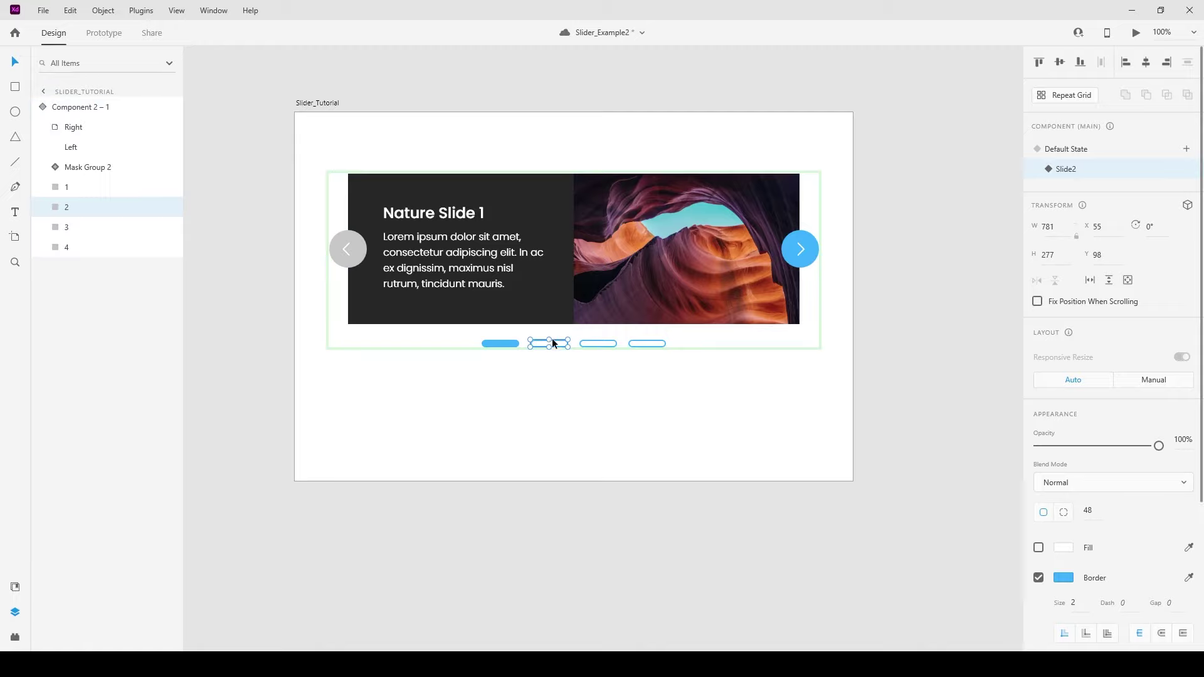
{"action": "left_click", "coordinate": [510, 343]}
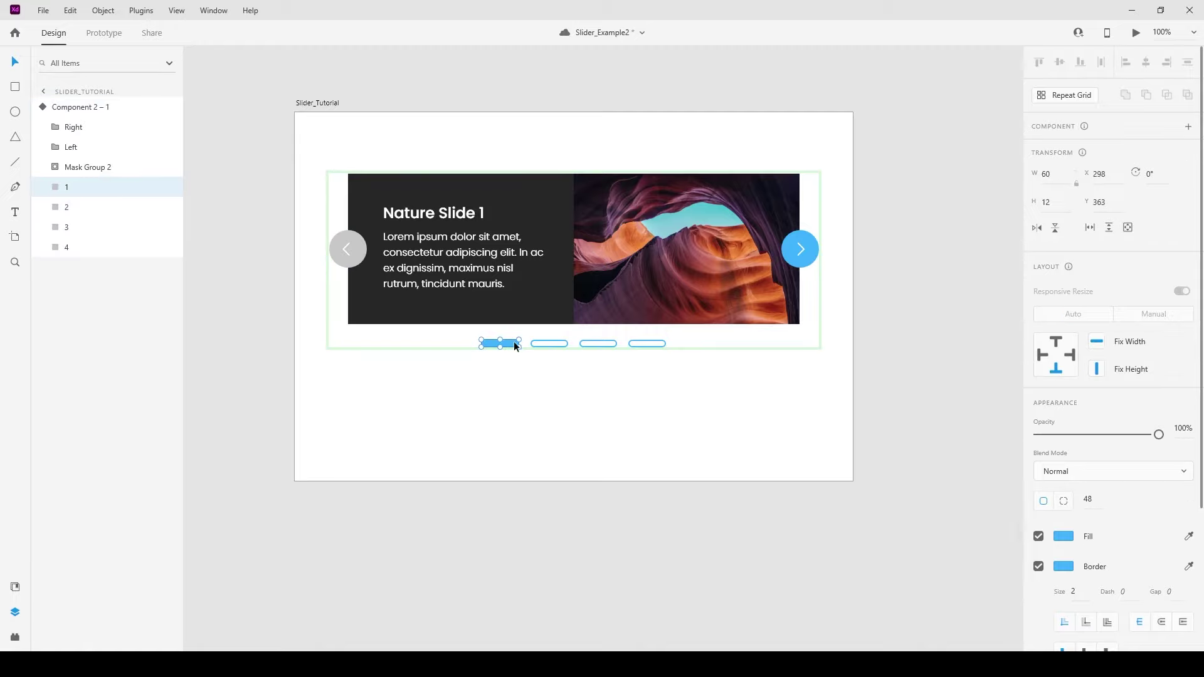
{"action": "double_click", "coordinate": [554, 343]}
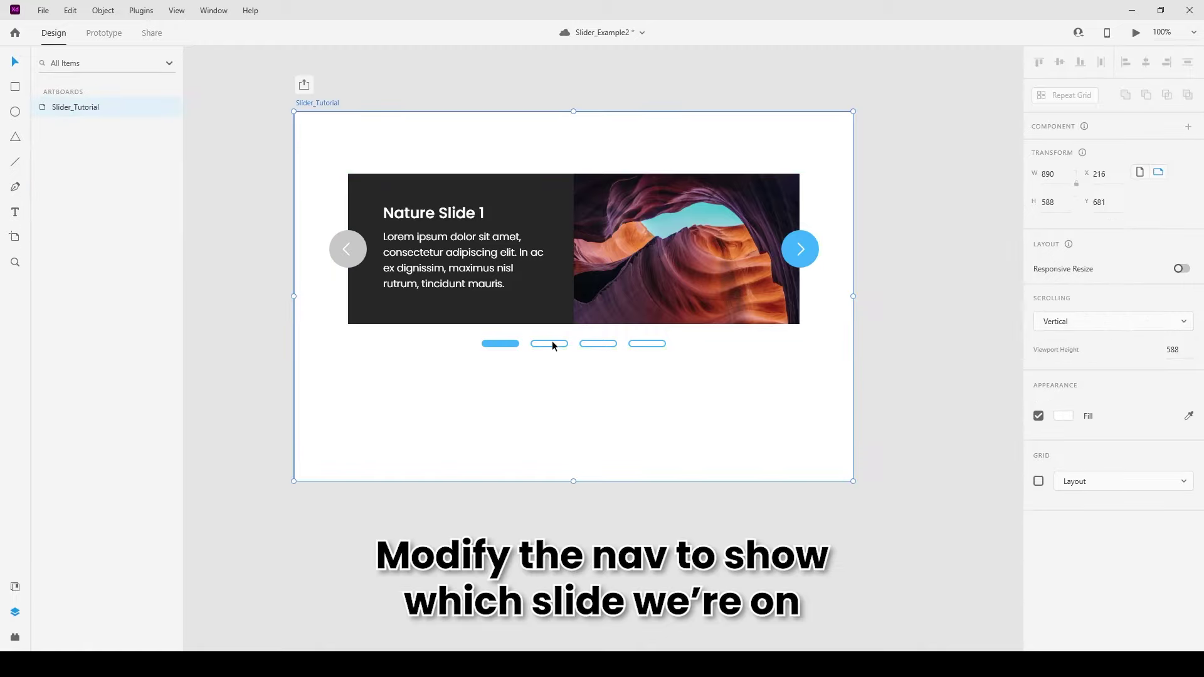
{"action": "double_click", "coordinate": [549, 340]}
{"action": "key", "text": "ctrl+alt+v"}
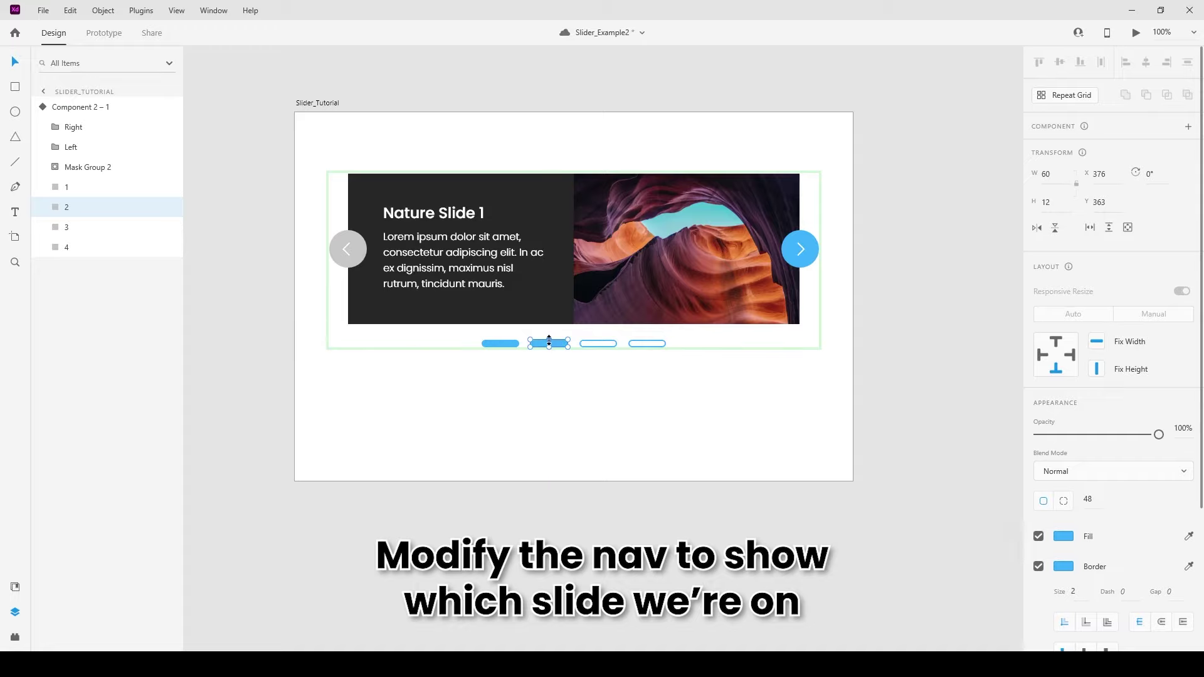
- Paste the outlined, unfilled appearance of navigation bar 3 onto navigation bar 1
{"action": "scroll", "coordinate": [563, 365], "scroll_direction": "up", "scroll_amount": 2}
{"action": "scroll", "coordinate": [562, 363], "scroll_direction": "up", "scroll_amount": 1}
{"action": "left_click", "coordinate": [596, 340]}
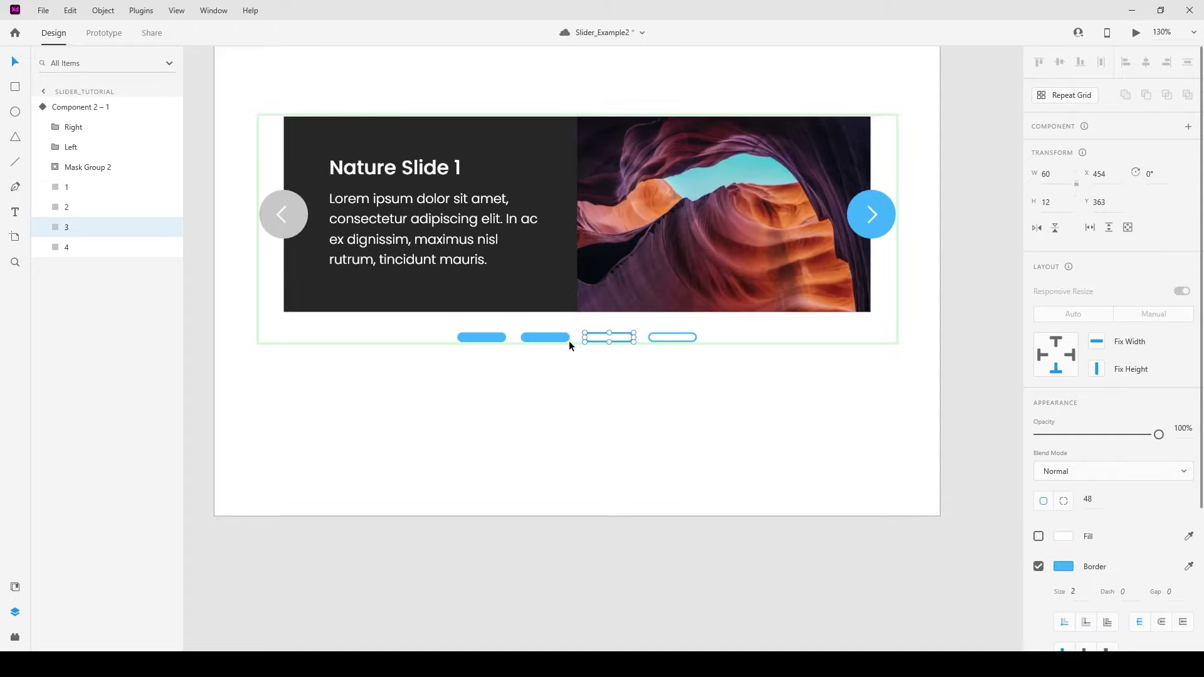
{"action": "left_click", "coordinate": [498, 339]}
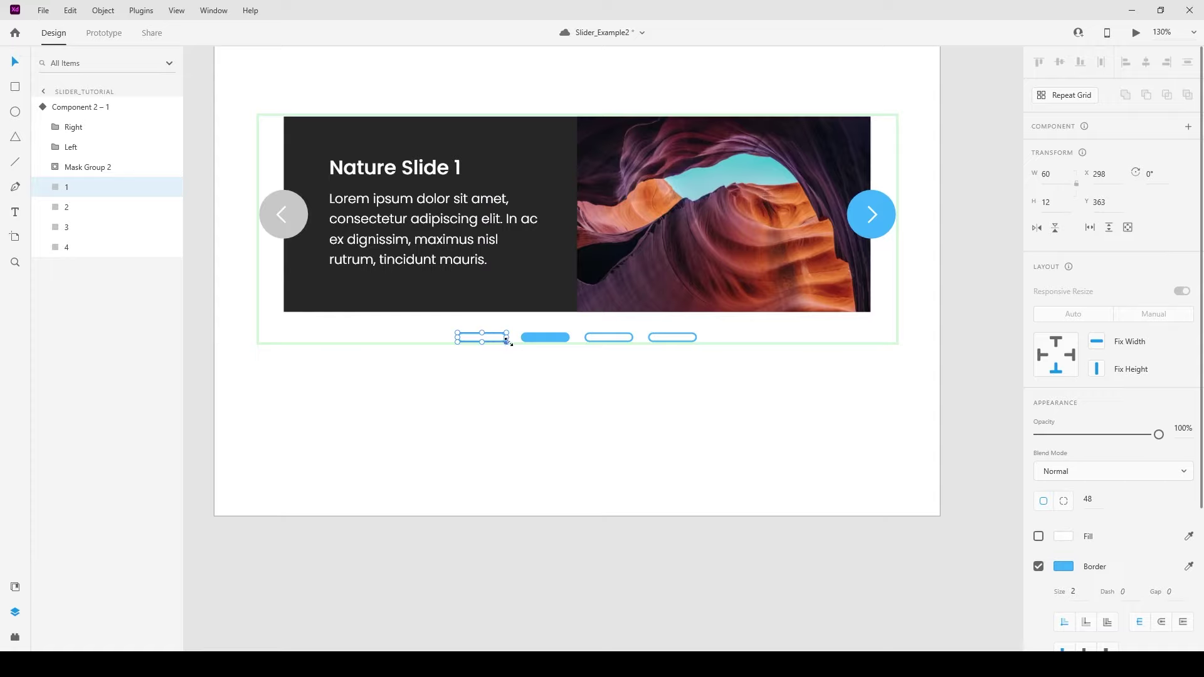
{"action": "left_click", "coordinate": [646, 431]}
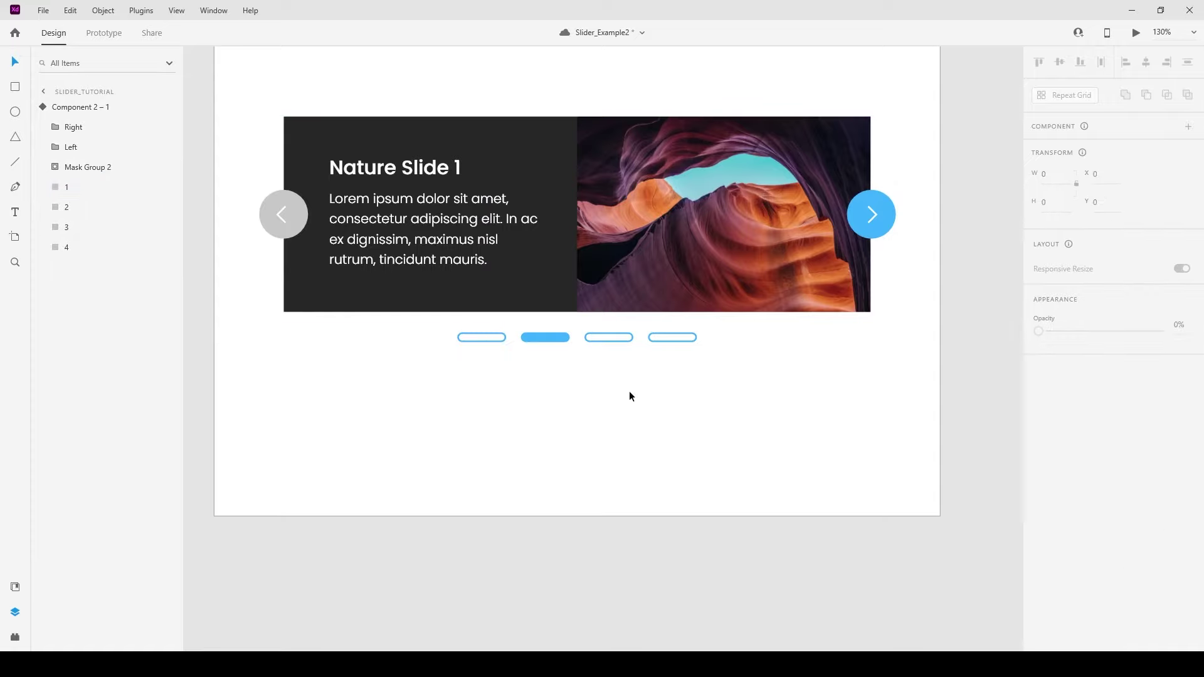
- Recolor the previous arrow's circle with the blue sampled from the next arrow
{"action": "left_click", "coordinate": [568, 232]}
{"action": "left_click_drag", "start_coordinate": [698, 279], "coordinate": [708, 344]}
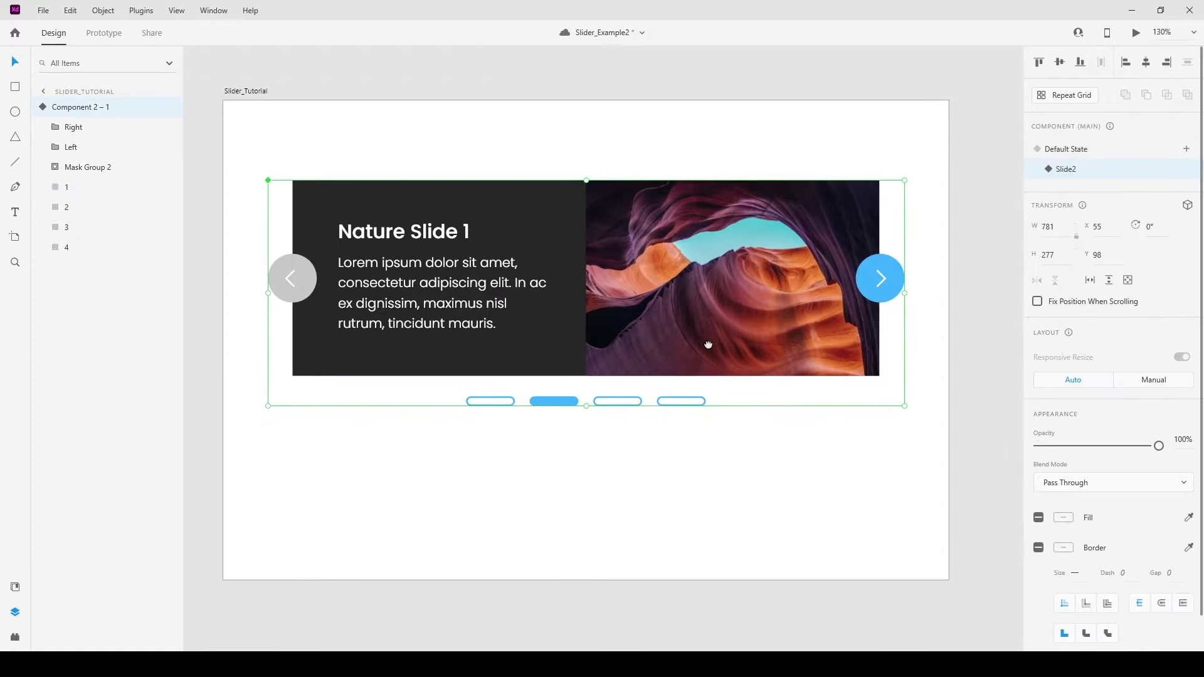
{"action": "double_click", "coordinate": [307, 289]}
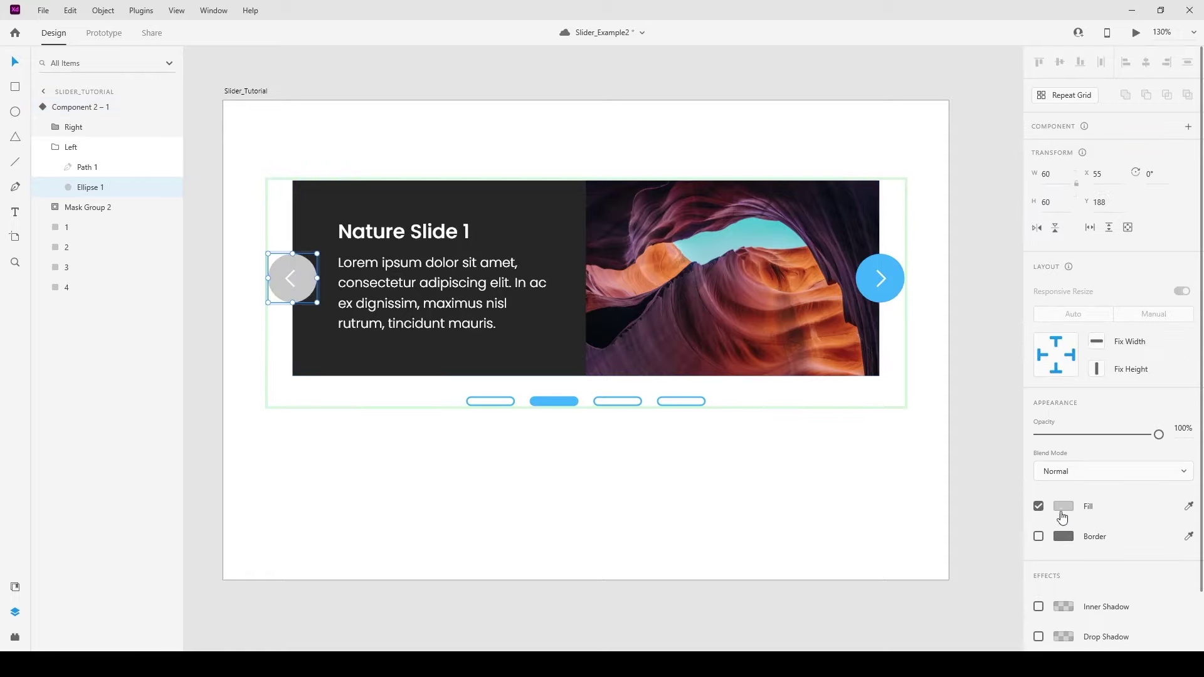
{"action": "left_click", "coordinate": [1067, 508]}
{"action": "left_click", "coordinate": [1189, 506]}
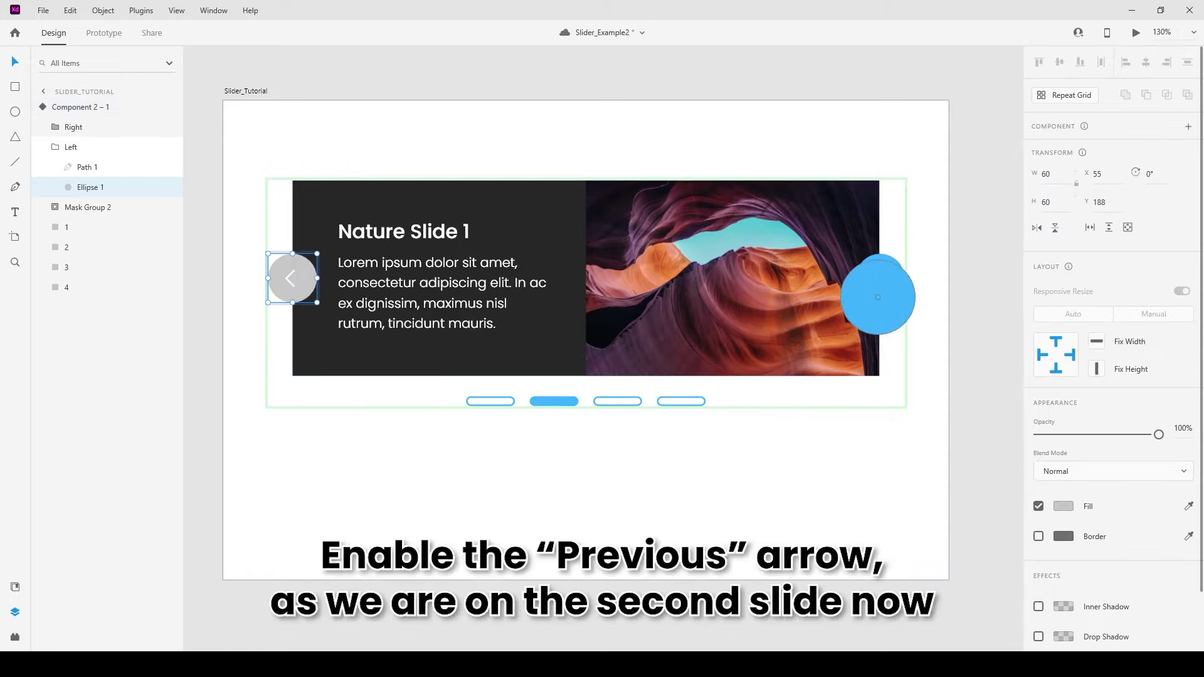
{"action": "left_click", "coordinate": [881, 296]}
{"action": "left_click", "coordinate": [817, 459]}
- Move Slider_Group inside the mask left to X -635 so Nature Slide 2 fills the frame
{"action": "left_click", "coordinate": [596, 275]}
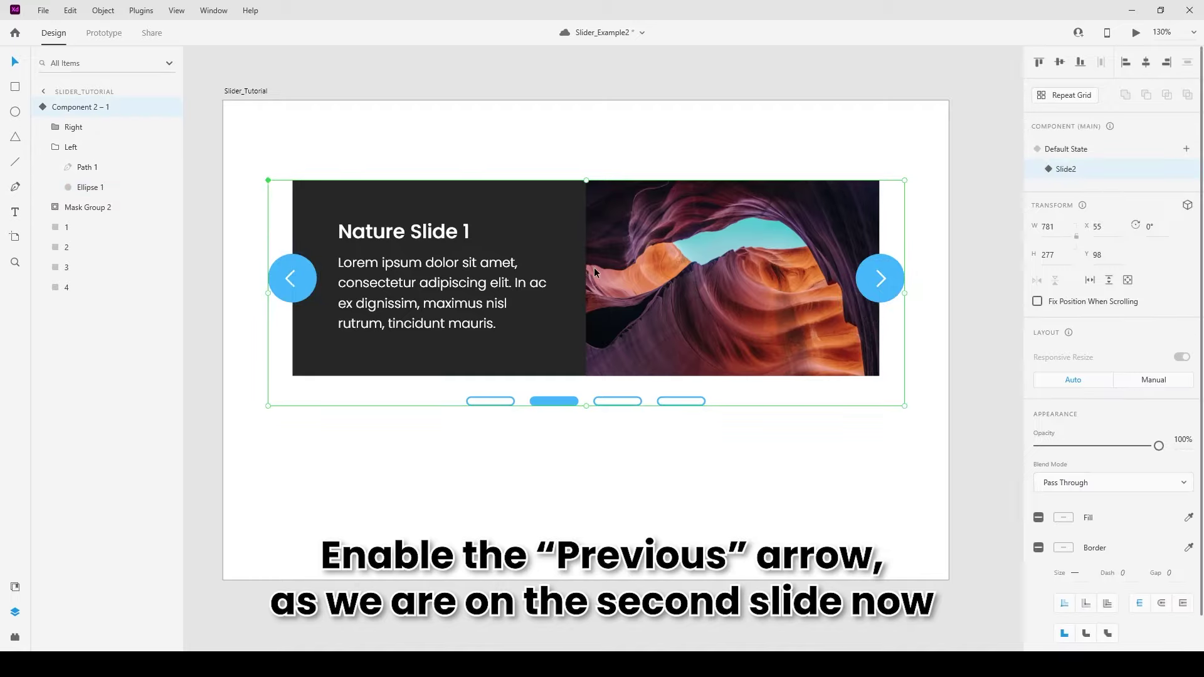
{"action": "scroll", "coordinate": [595, 273], "scroll_direction": "down", "scroll_amount": 1}
{"action": "scroll", "coordinate": [595, 272], "scroll_direction": "down", "scroll_amount": 2}
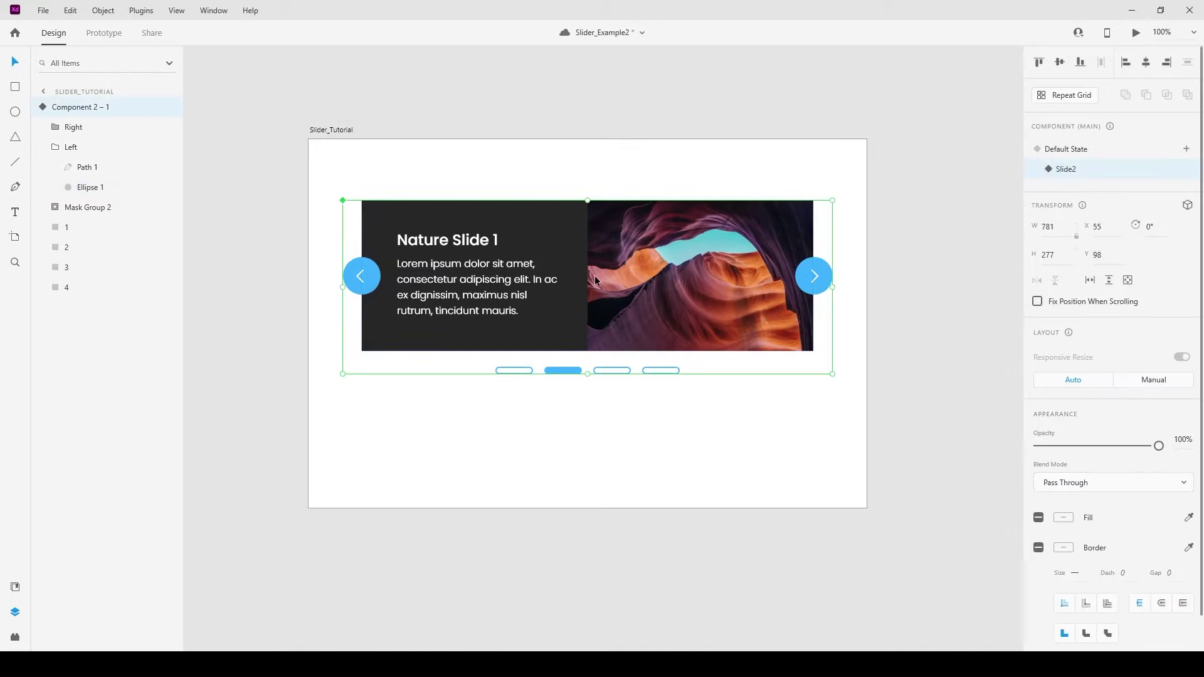
{"action": "double_click", "coordinate": [600, 272]}
{"action": "double_click", "coordinate": [603, 274]}
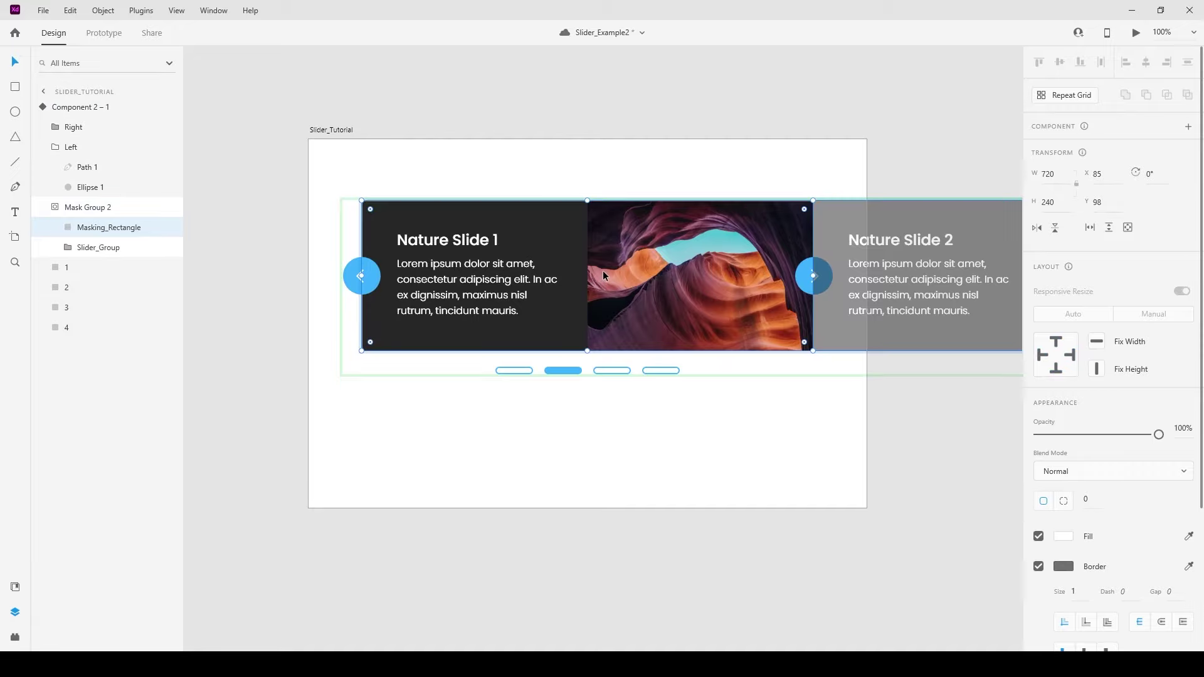
{"action": "left_click", "coordinate": [111, 253]}
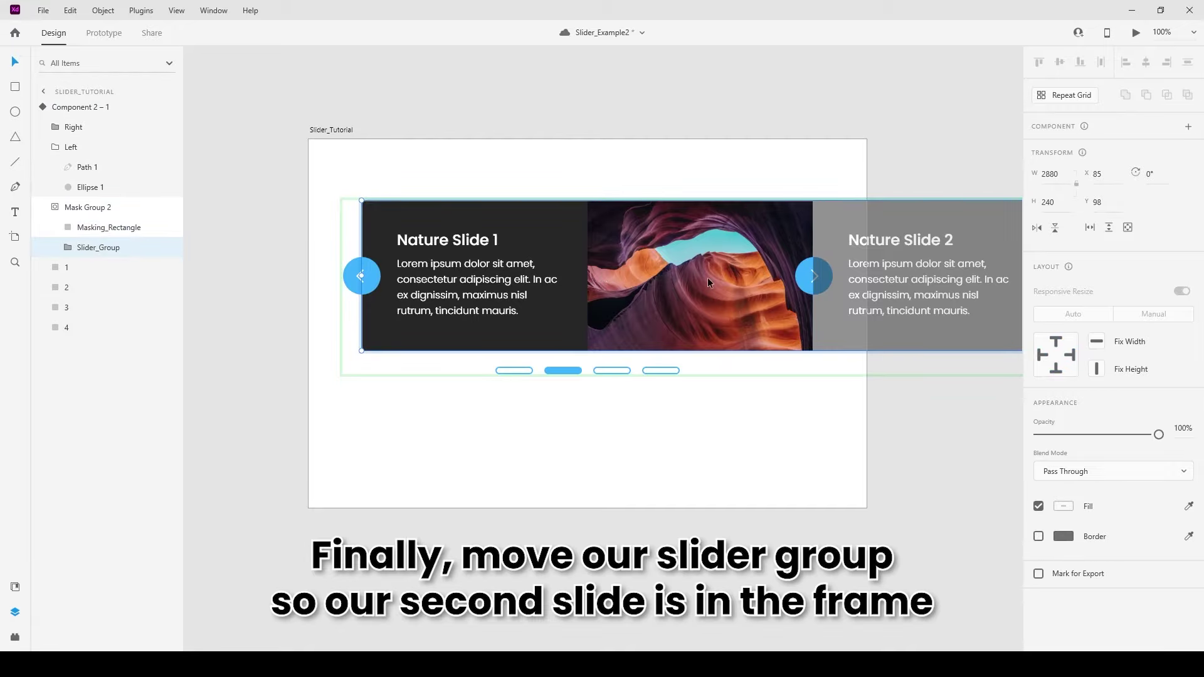
{"action": "left_click_drag", "start_coordinate": [748, 266], "coordinate": [302, 243]}
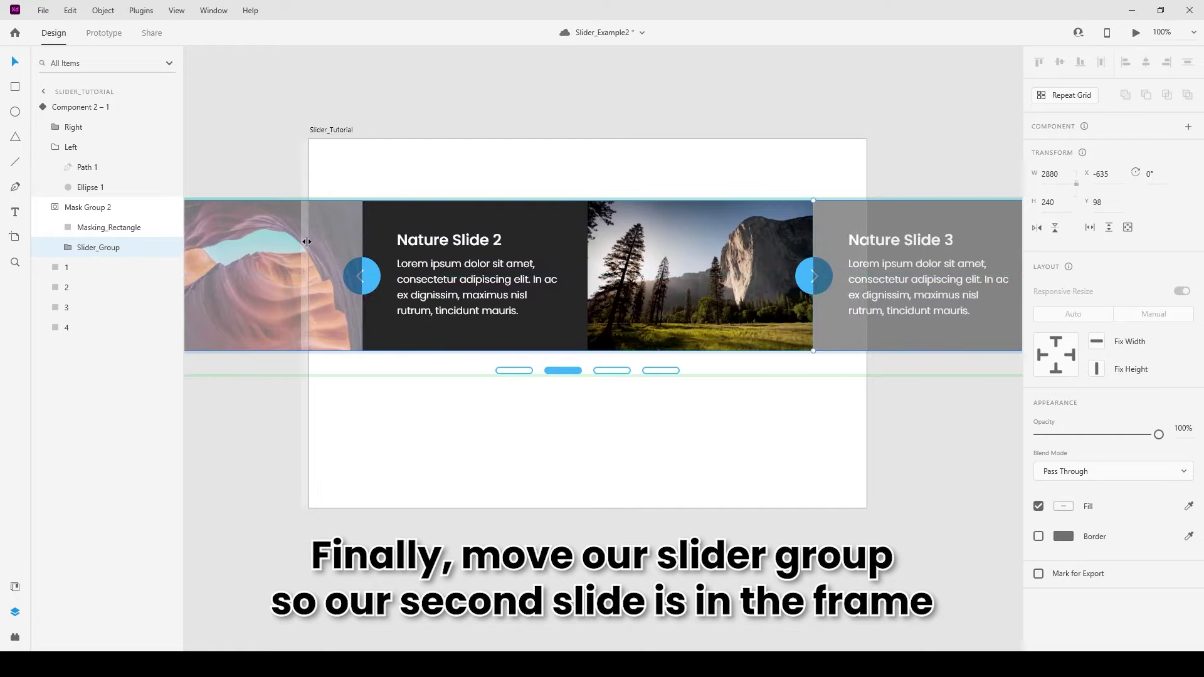
{"action": "left_click", "coordinate": [481, 128]}
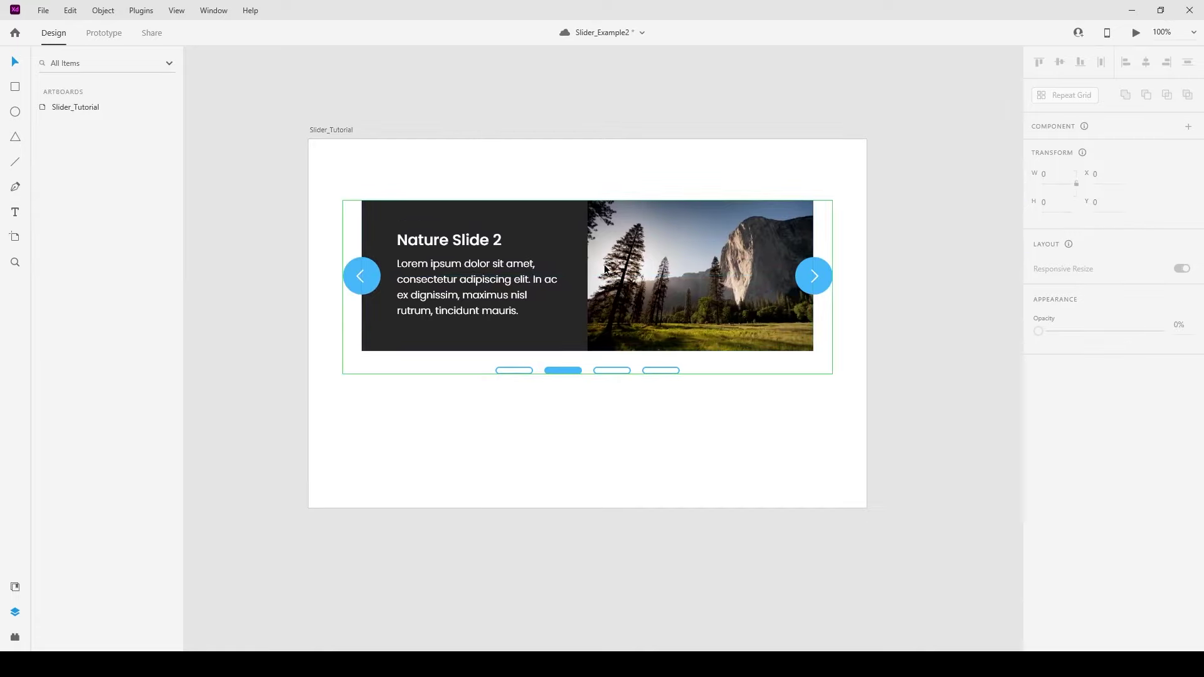
- Add a new state named Slide3 to the slider component
{"action": "left_click", "coordinate": [543, 213]}
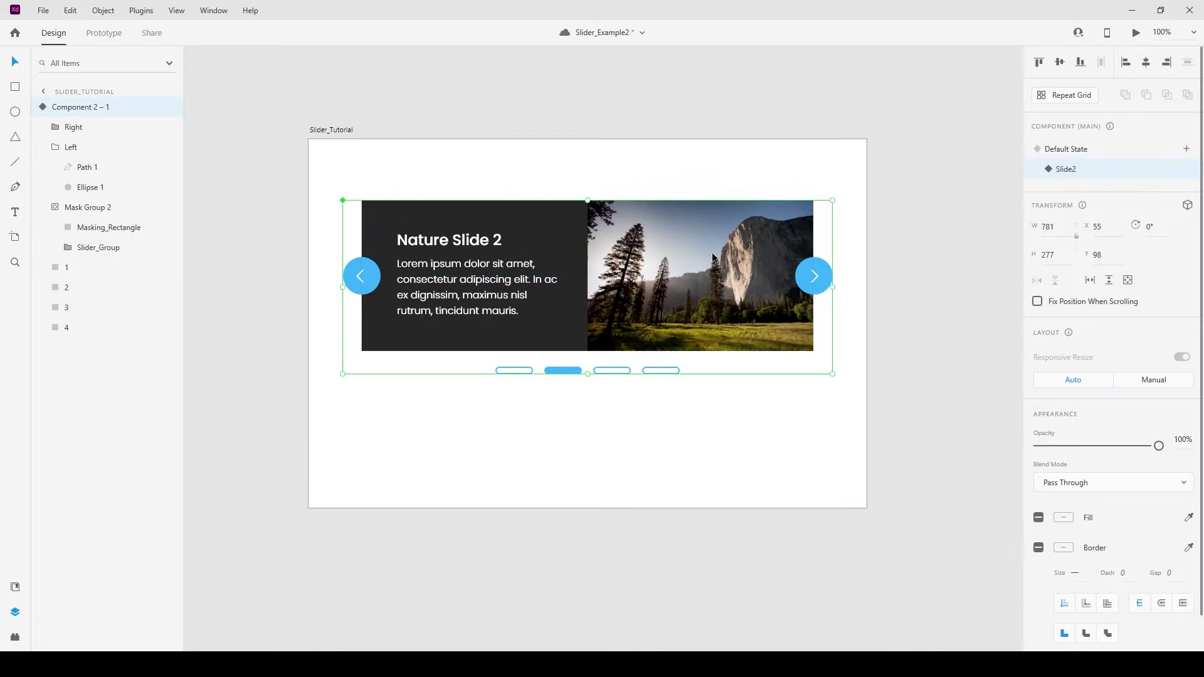
{"action": "left_click", "coordinate": [1188, 150]}
{"action": "left_click", "coordinate": [1120, 160]}
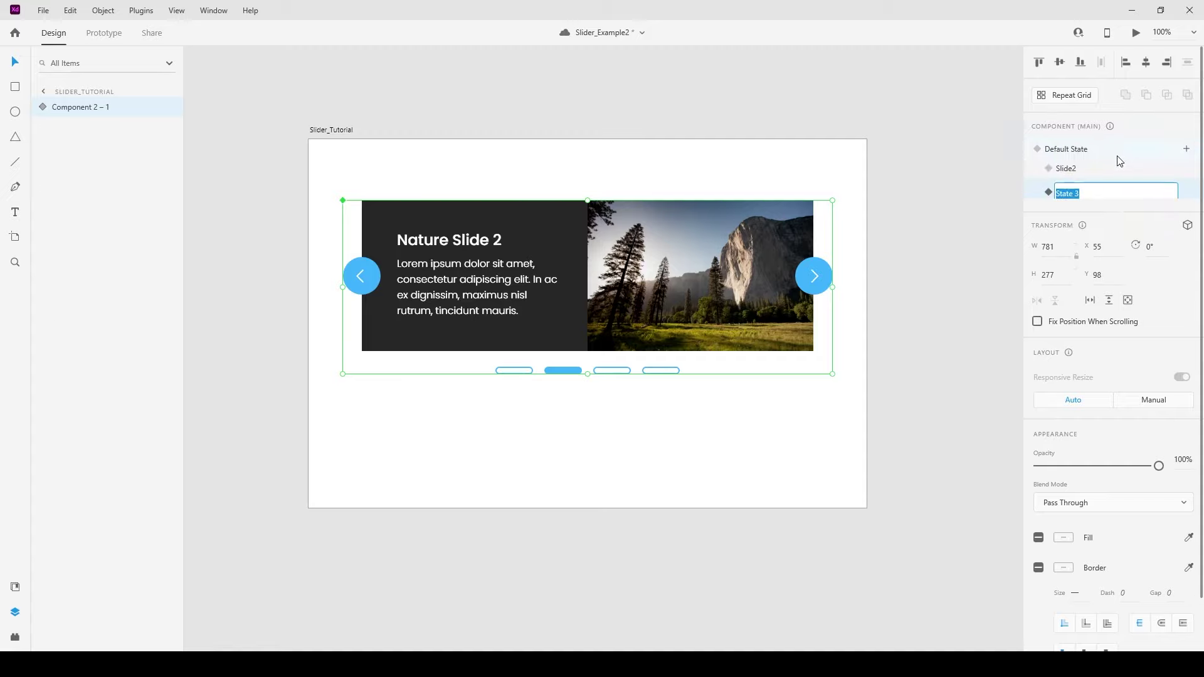
{"action": "key", "text": "Return"}
{"action": "double_click", "coordinate": [1077, 190]}
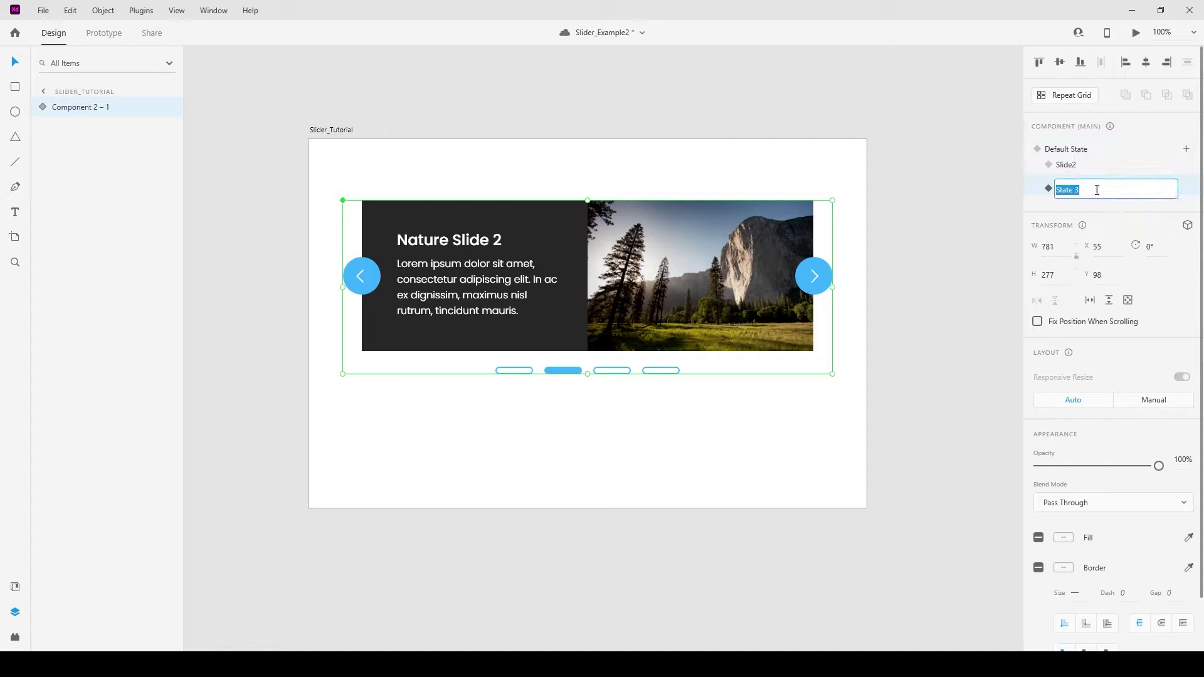
{"action": "type", "text": "Slide3"}
{"action": "key", "text": "Return"}
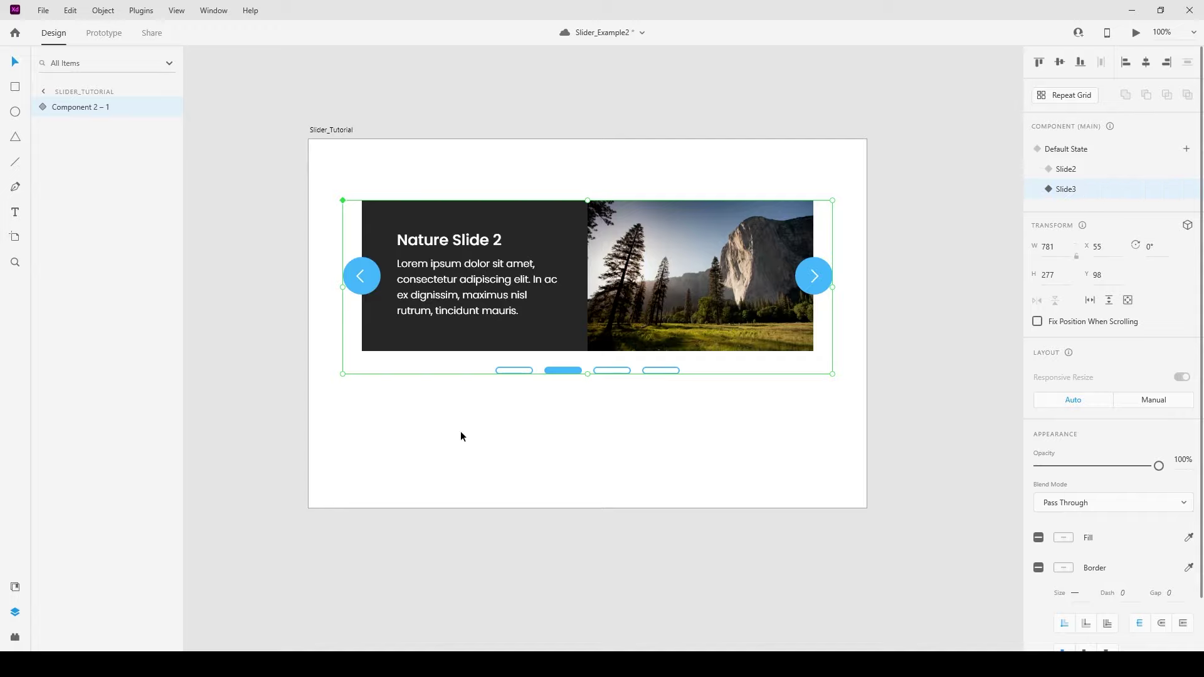
- Move Slider_Group inside the mask left so Nature Slide 3 fills the frame
{"action": "left_click", "coordinate": [461, 432]}
{"action": "double_click", "coordinate": [595, 293]}
{"action": "double_click", "coordinate": [607, 291]}
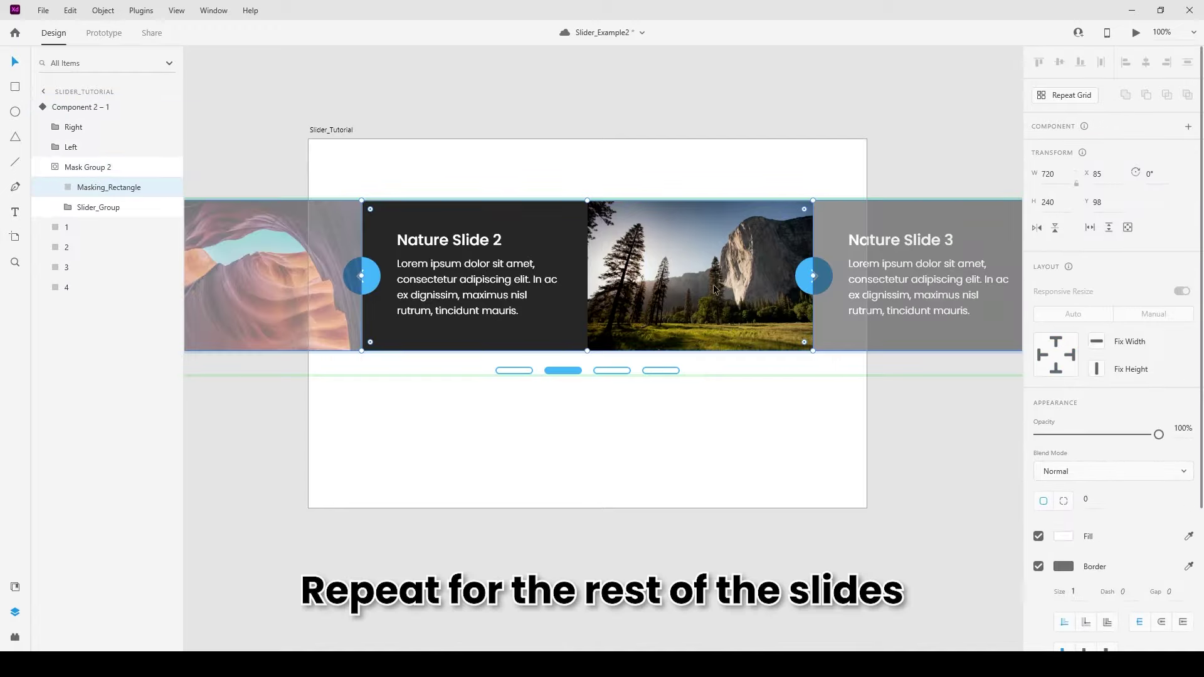
{"action": "left_click_drag", "start_coordinate": [715, 289], "coordinate": [280, 283]}
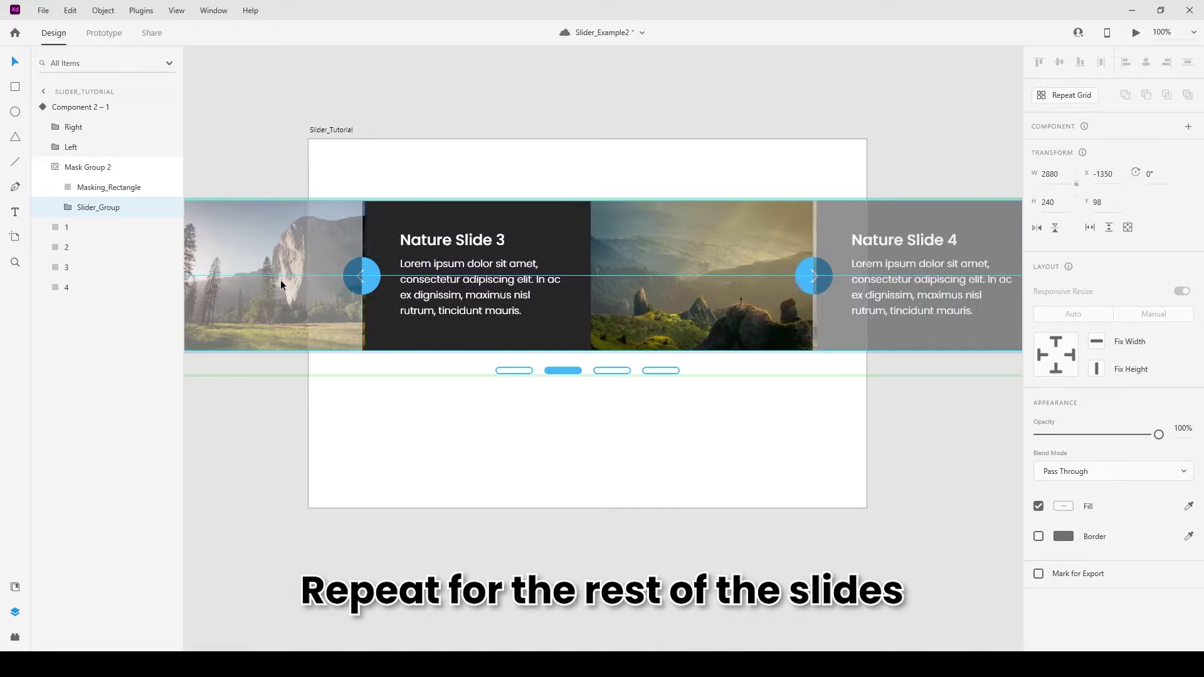
{"action": "left_click", "coordinate": [496, 438]}
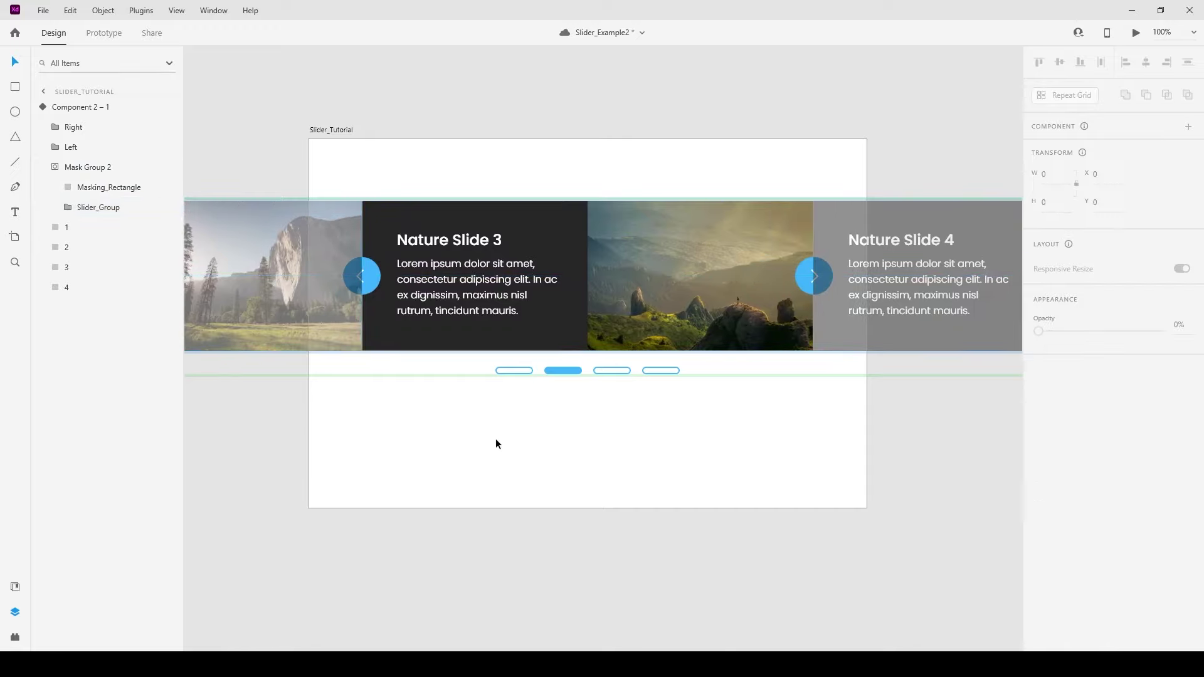
- Give navigation bar 3 the filled blue appearance and navigation bar 2 the outlined one by pasting appearances
{"action": "left_click", "coordinate": [568, 370]}
{"action": "left_click", "coordinate": [604, 372]}
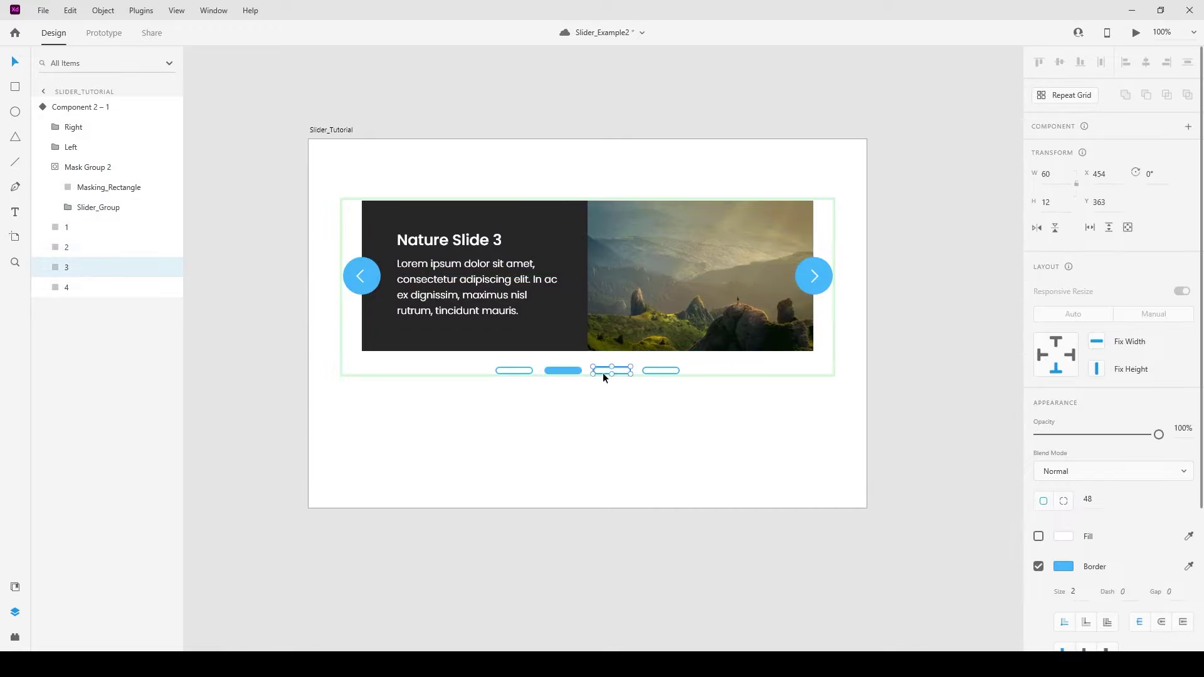
{"action": "key", "text": "ctrl+alt+v"}
{"action": "left_click", "coordinate": [529, 371]}
{"action": "key", "text": "ctrl+c"}
{"action": "left_click", "coordinate": [559, 369]}
{"action": "key", "text": "ctrl+alt+v"}
{"action": "key", "text": "Escape"}
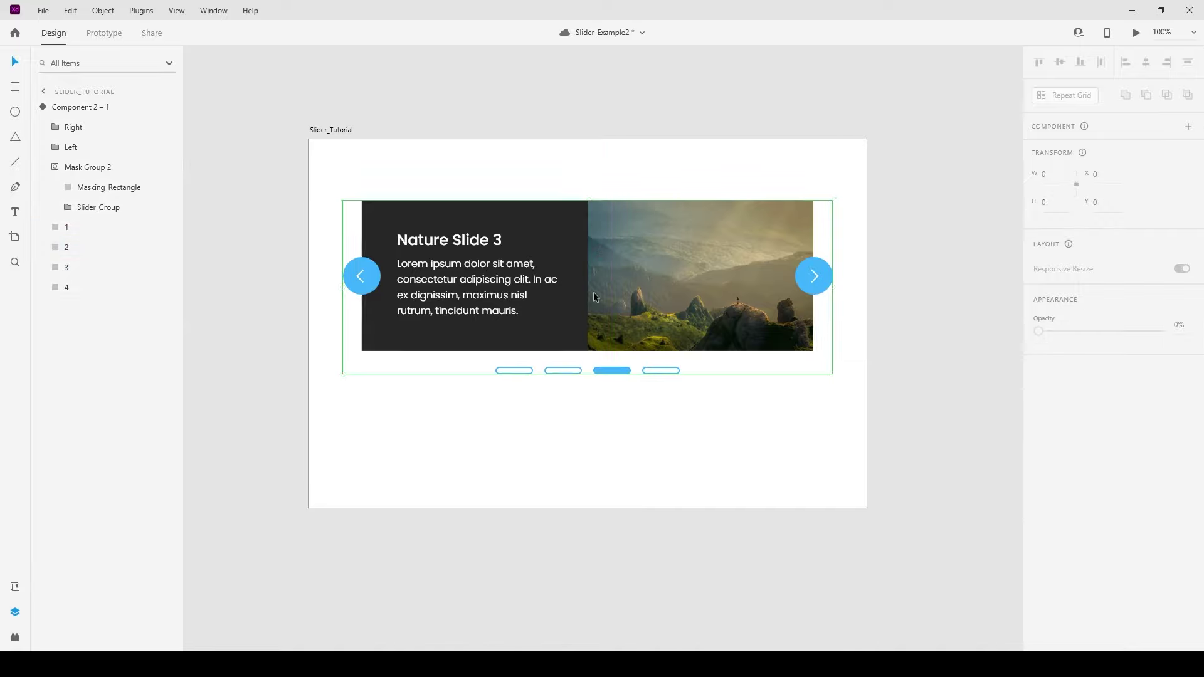
- Add a new state named Slide4 to the slider component
{"action": "left_click", "coordinate": [1184, 150]}
{"action": "left_click", "coordinate": [1087, 167]}
{"action": "type", "text": "Slide4"}
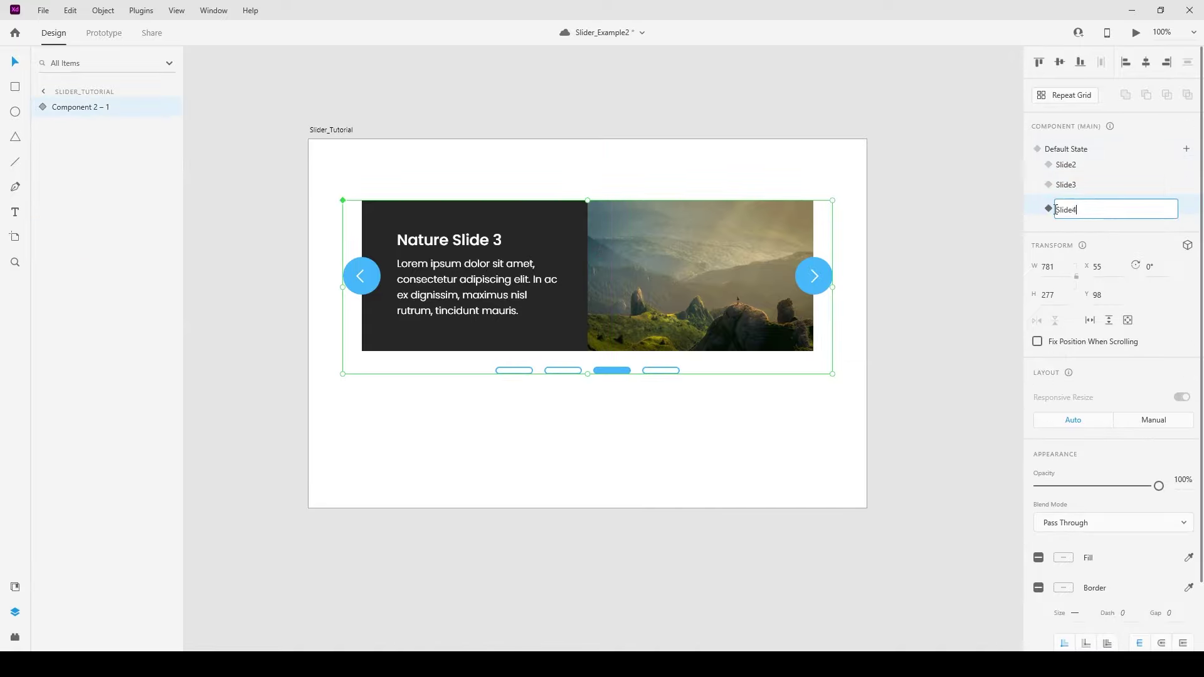
{"action": "key", "text": "Return"}
{"action": "key", "text": "Escape"}
- Give navigation bar 4 the filled blue appearance and navigation bar 3 the outlined one by pasting appearances
{"action": "scroll", "coordinate": [656, 303], "scroll_direction": "up", "scroll_amount": 3}
{"action": "left_click_drag", "start_coordinate": [619, 329], "coordinate": [668, 319]}
{"action": "left_click", "coordinate": [668, 384], "text": "ctrl"}
{"action": "key", "text": "ctrl+c"}
{"action": "left_click", "coordinate": [697, 386]}
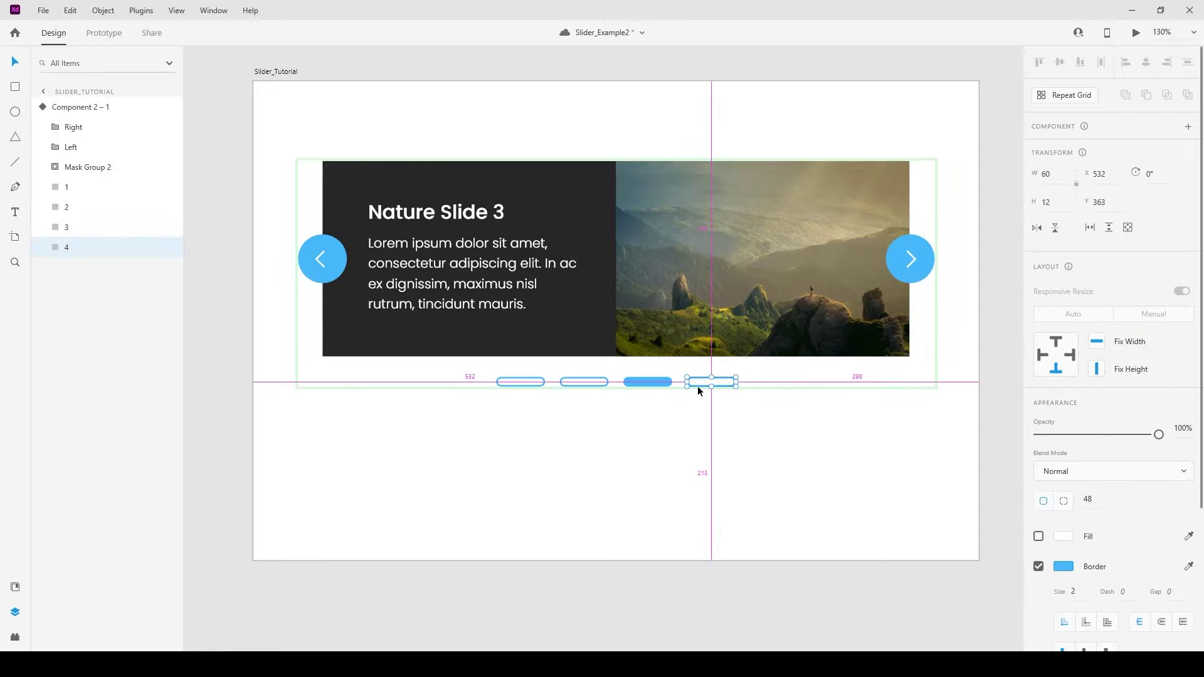
{"action": "key", "text": "ctrl+alt+v"}
{"action": "left_click", "coordinate": [603, 383]}
{"action": "left_click", "coordinate": [648, 382]}
{"action": "key", "text": "ctrl+alt+v"}
{"action": "left_click", "coordinate": [641, 408]}
- Move Slider_Group inside the mask left so Nature Slide 4 fills the frame
{"action": "left_click", "coordinate": [613, 274]}
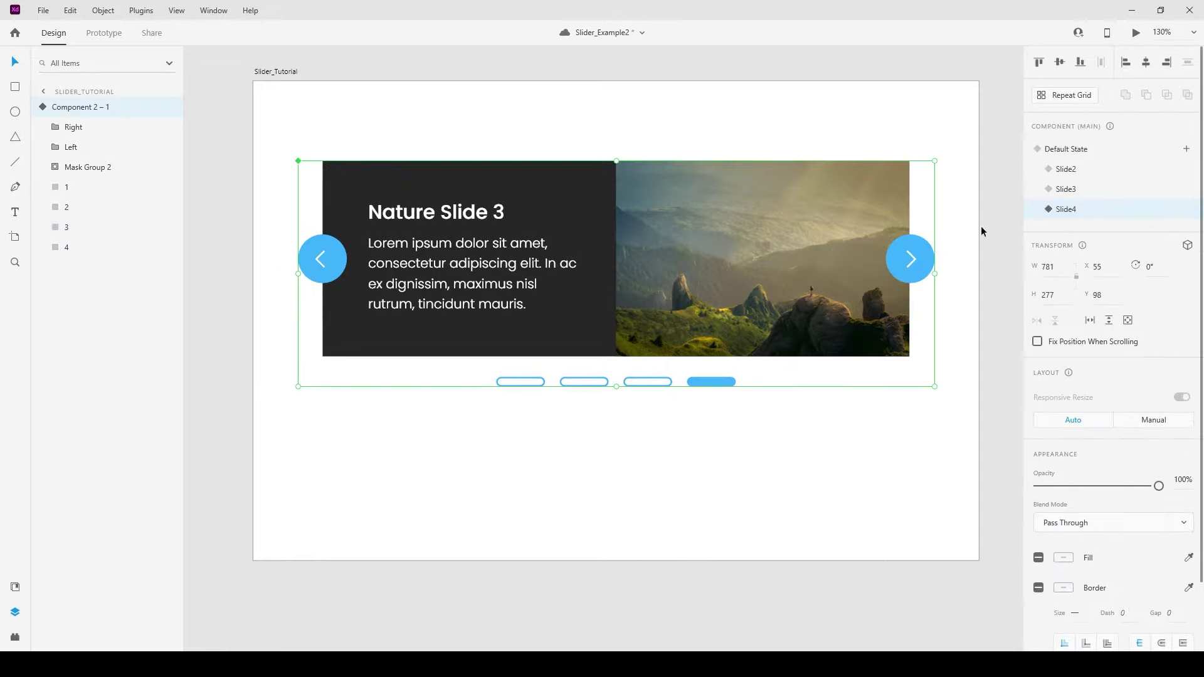
{"action": "double_click", "coordinate": [814, 227]}
{"action": "double_click", "coordinate": [814, 227]}
{"action": "left_click_drag", "start_coordinate": [863, 260], "coordinate": [276, 220]}
{"action": "left_click", "coordinate": [498, 89]}
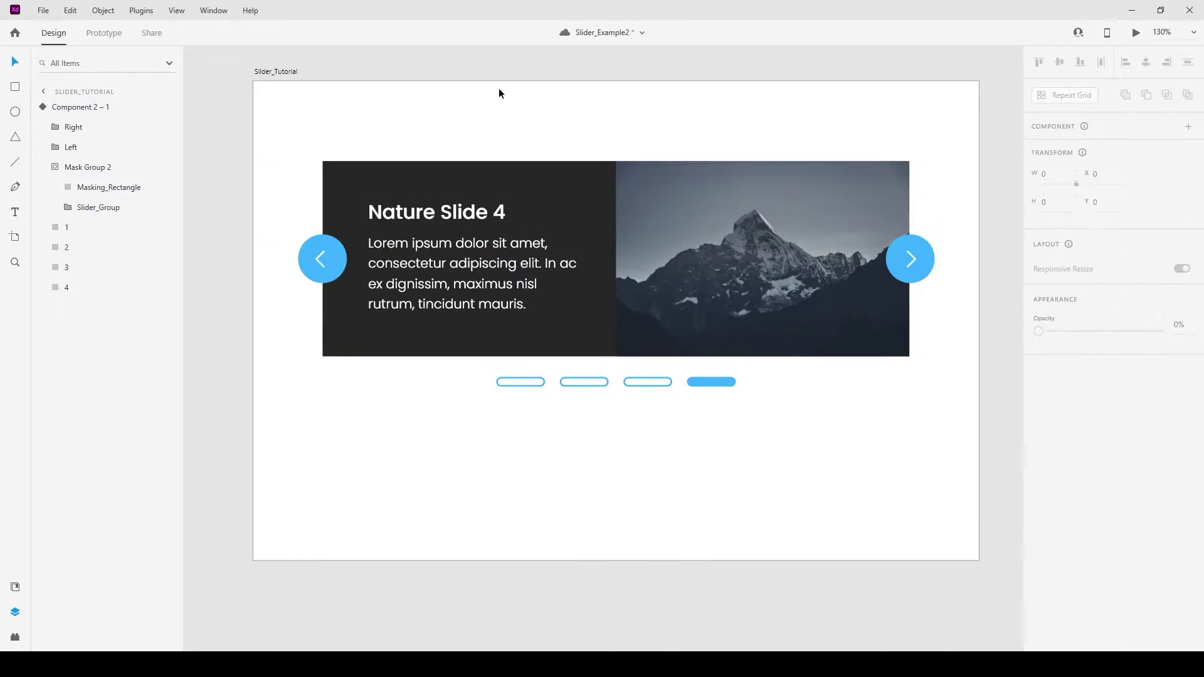
- Color the next arrow's circle with the Grey document color in the Slide4 state
{"action": "left_click", "coordinate": [924, 269], "text": "ctrl"}
{"action": "left_click", "coordinate": [15, 587]}
{"action": "left_click", "coordinate": [113, 216]}
{"action": "left_click", "coordinate": [272, 276]}
{"action": "left_click", "coordinate": [402, 339]}
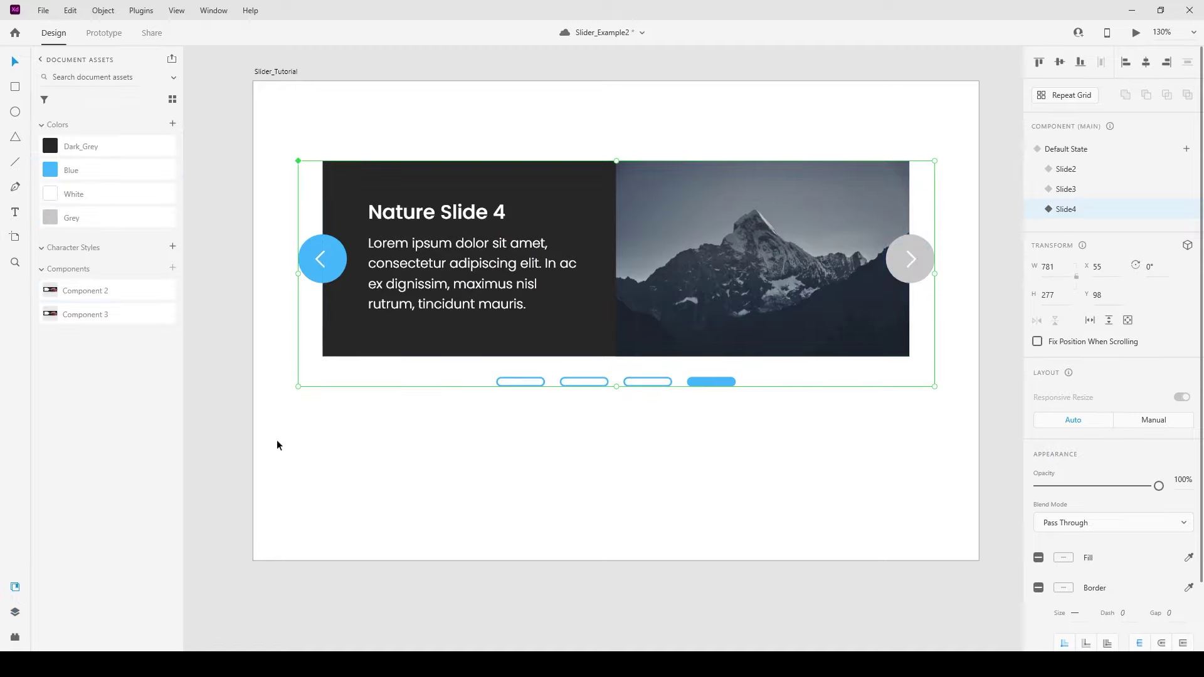
- Show the layer list again and switch the slider component back to its Default State
{"action": "left_click", "coordinate": [15, 612]}
{"action": "left_click", "coordinate": [1070, 168]}
{"action": "left_click", "coordinate": [1073, 149]}
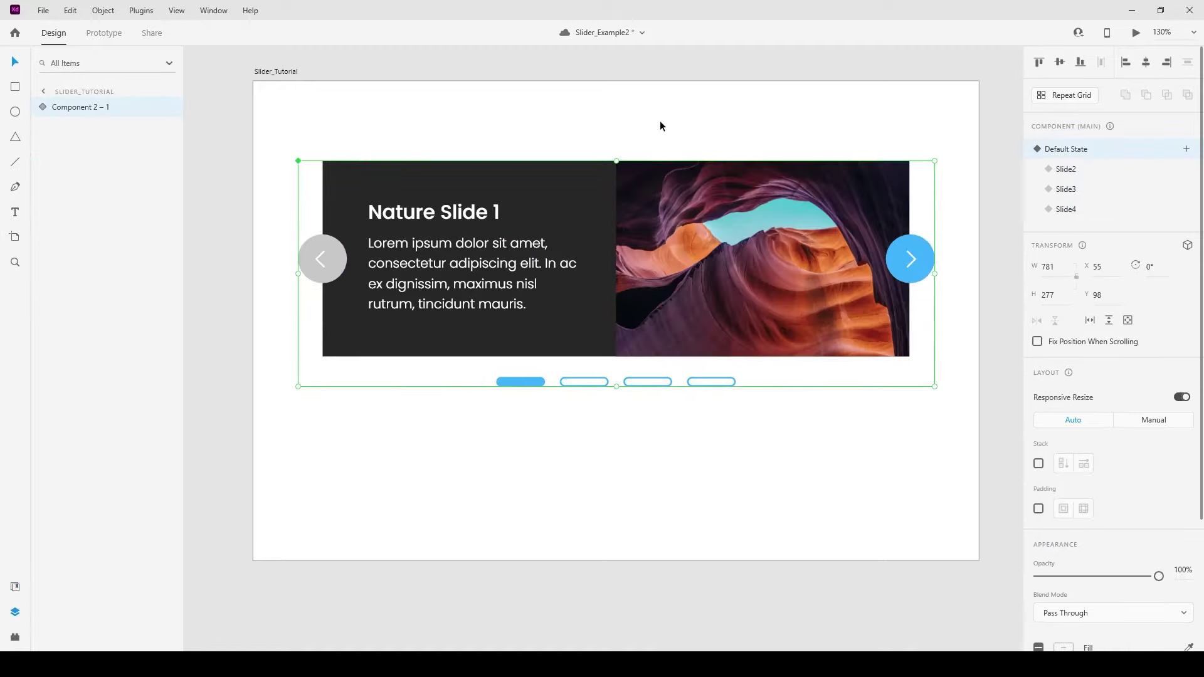
- In Prototype mode, give the next arrow in the Default State a Tap interaction that auto-animates to Slide2
{"action": "left_click", "coordinate": [107, 37]}
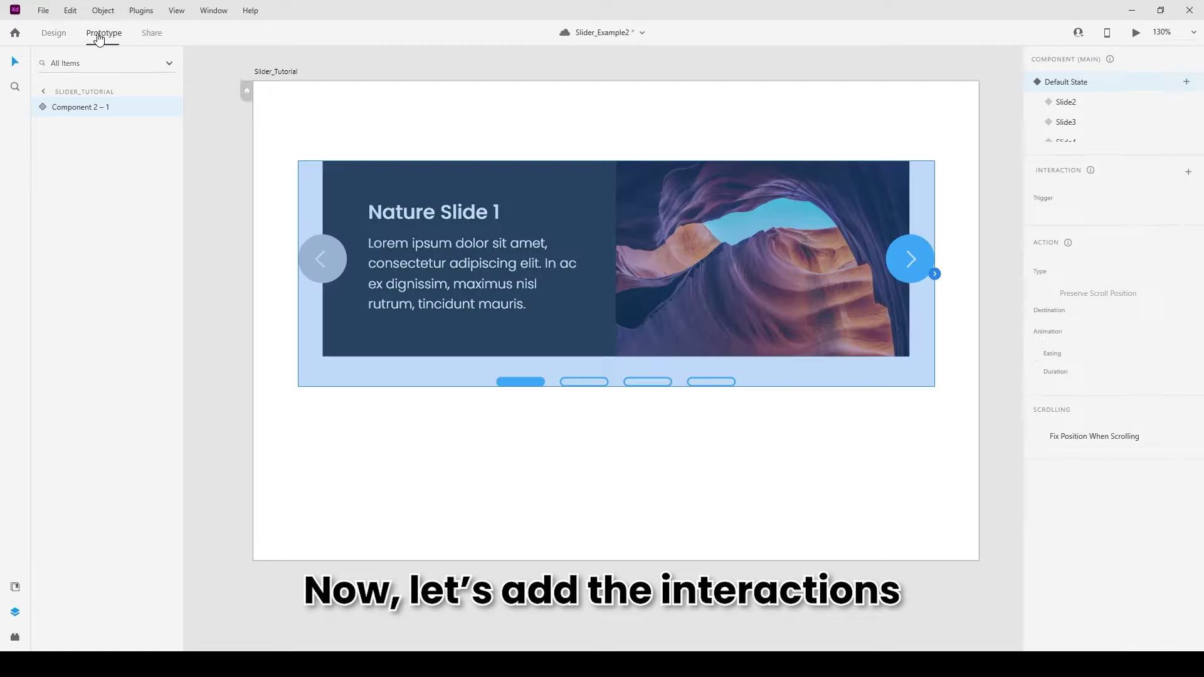
{"action": "left_click", "coordinate": [447, 113]}
{"action": "left_click", "coordinate": [411, 234]}
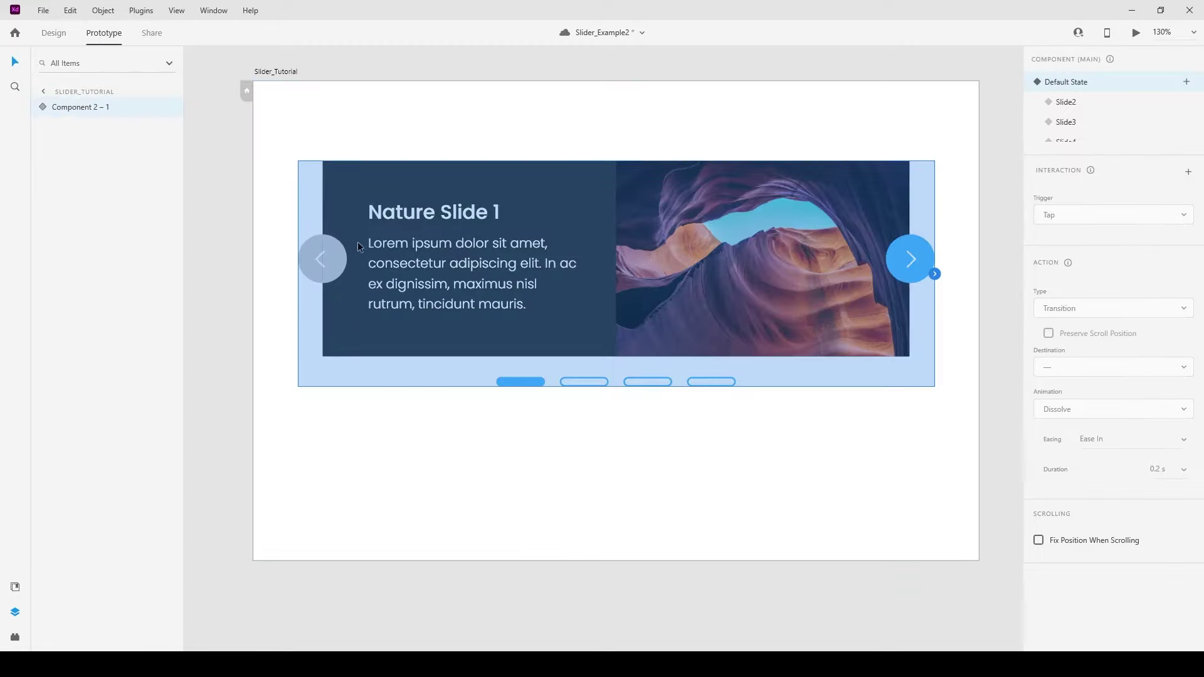
{"action": "double_click", "coordinate": [572, 282]}
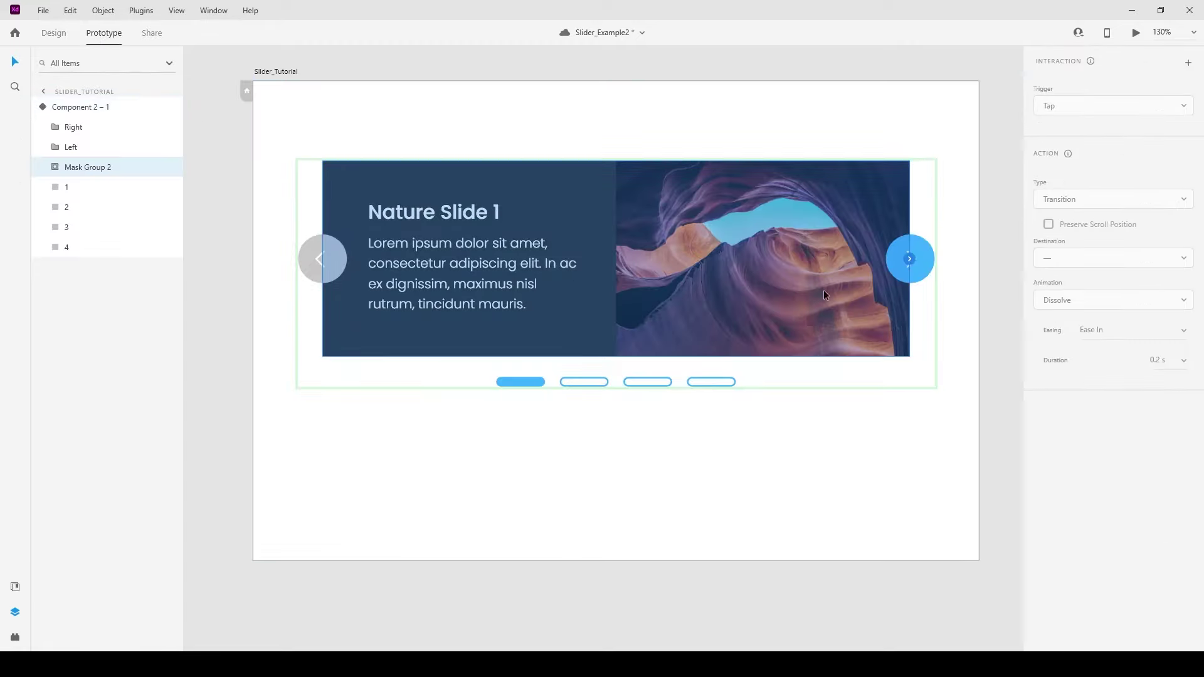
{"action": "left_click", "coordinate": [925, 265]}
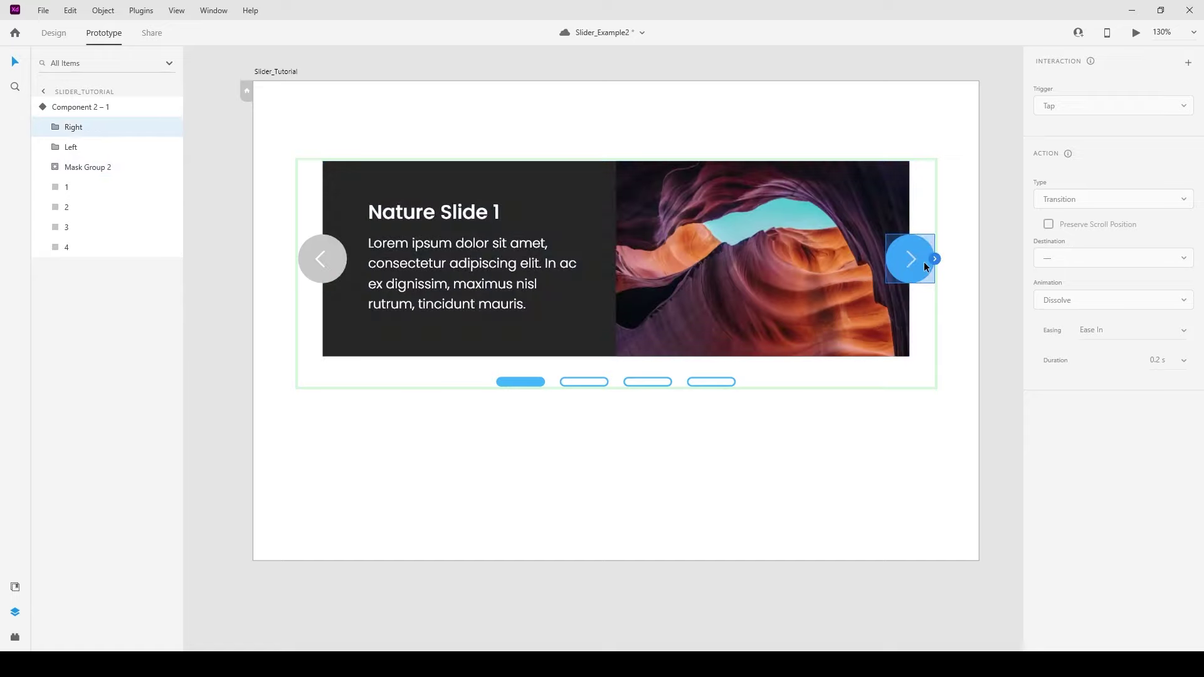
{"action": "left_click", "coordinate": [1188, 63]}
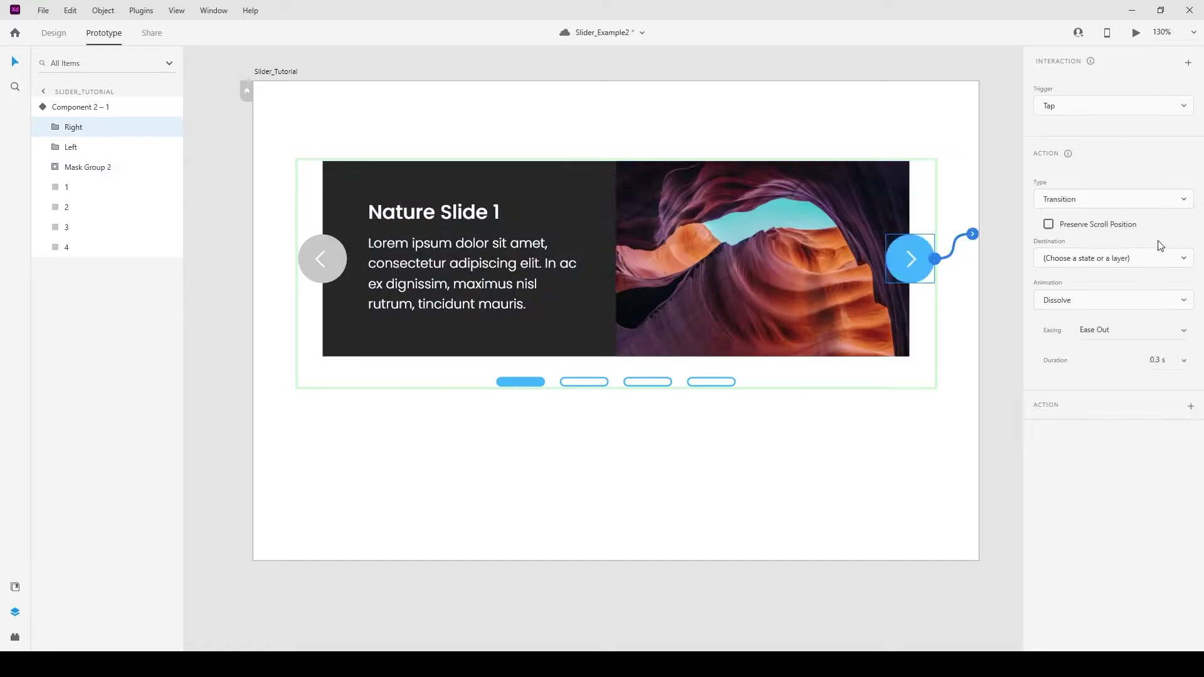
{"action": "left_click", "coordinate": [1162, 200]}
{"action": "left_click", "coordinate": [1134, 201]}
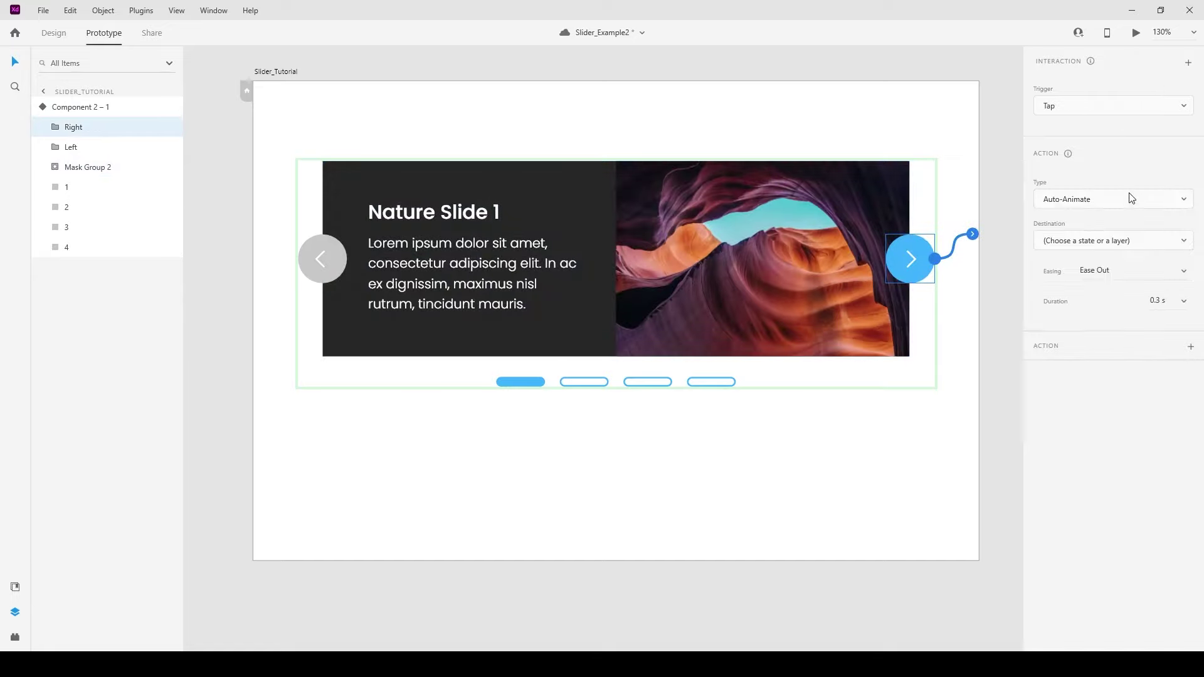
{"action": "left_click", "coordinate": [1151, 243]}
{"action": "left_click", "coordinate": [1080, 281]}
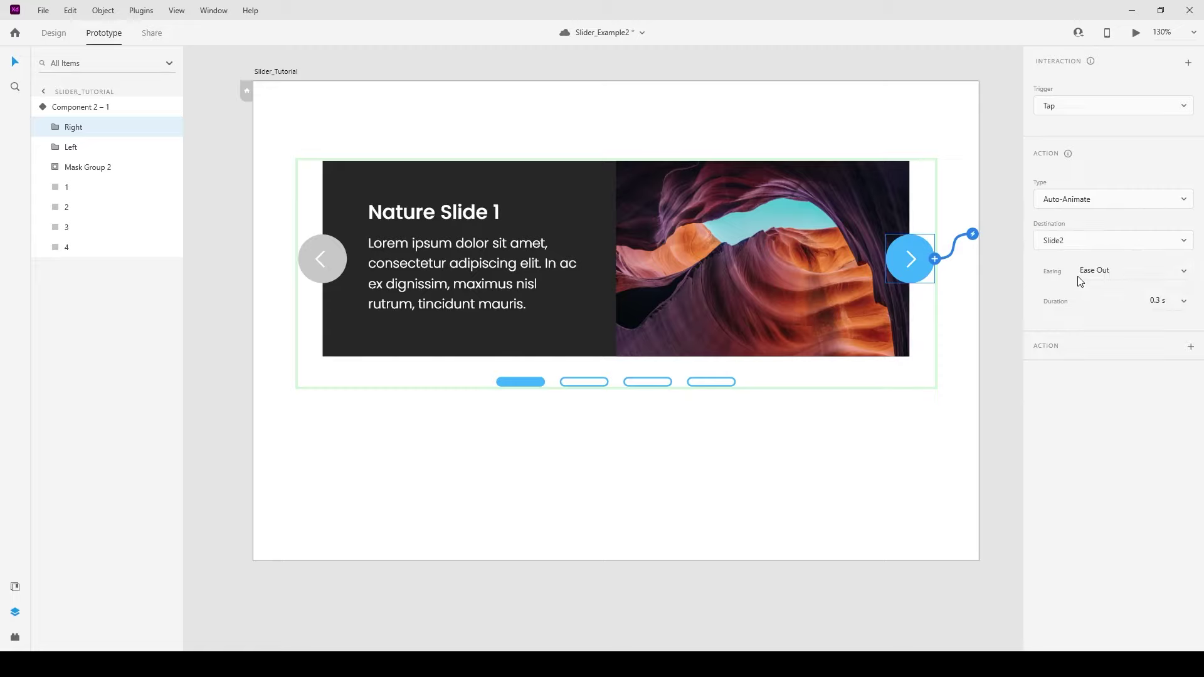
- Give navigation bar 2 in the Default State a Tap interaction that auto-animates to Slide2
{"action": "left_click", "coordinate": [599, 382]}
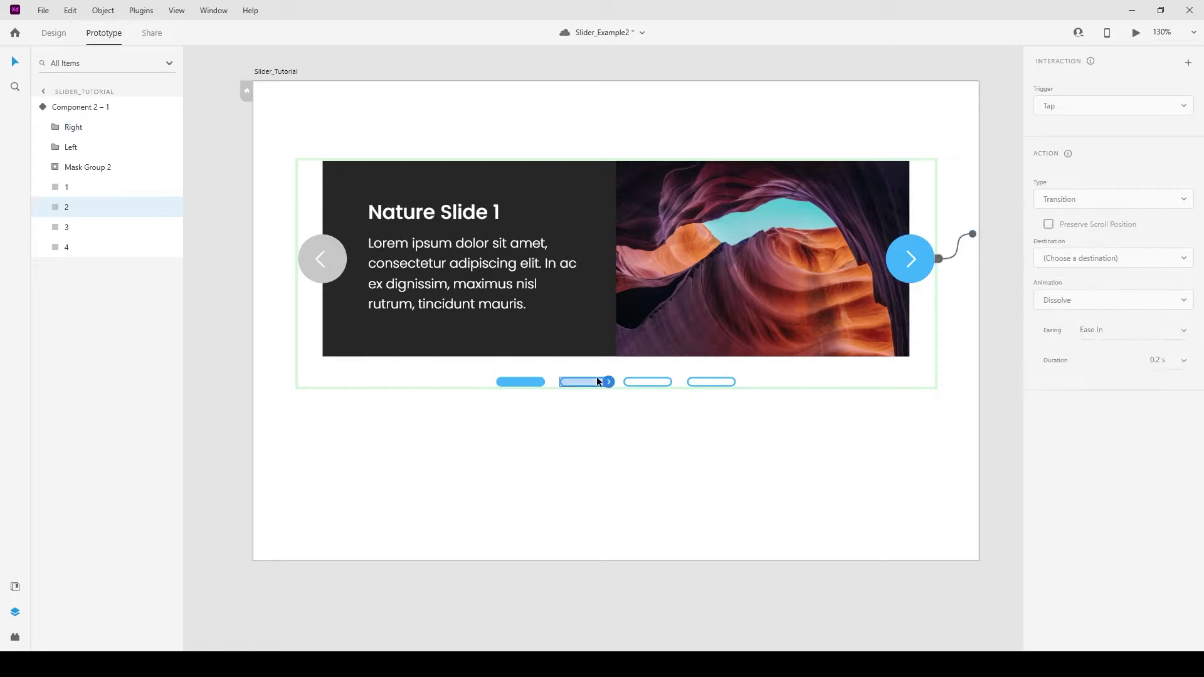
{"action": "left_click", "coordinate": [1188, 64]}
{"action": "left_click", "coordinate": [1171, 243]}
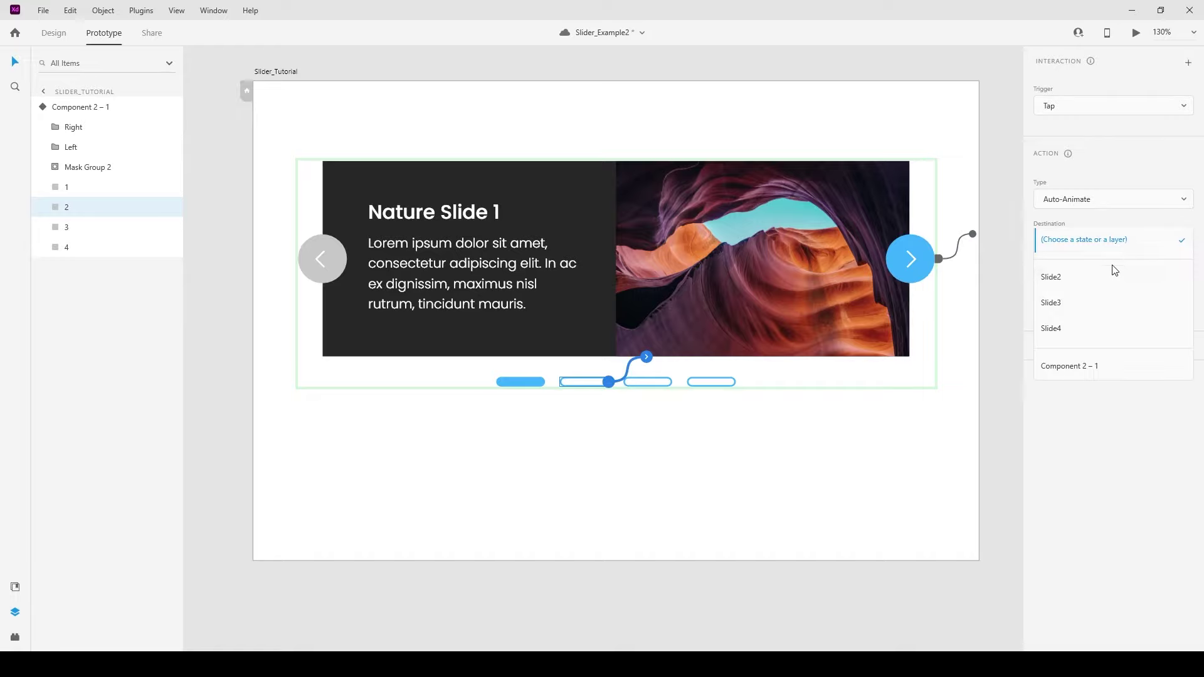
{"action": "left_click", "coordinate": [1102, 282]}
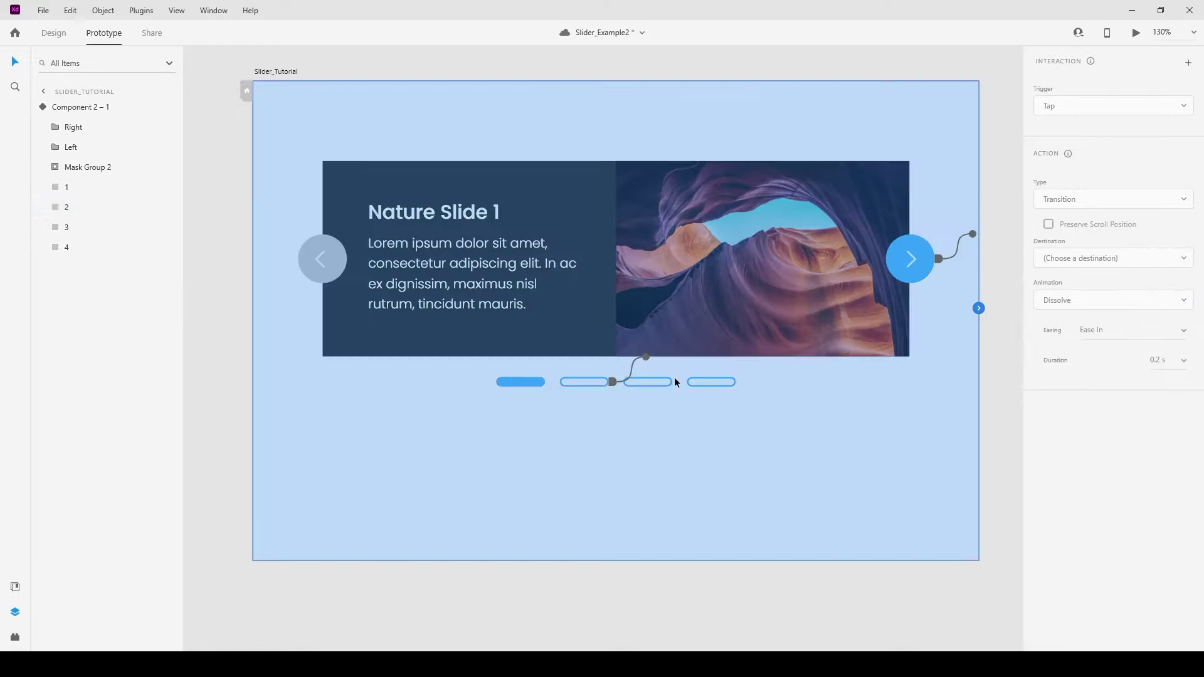
- Give navigation bar 3 in the Default State a Tap interaction that auto-animates to Slide3
{"action": "left_click", "coordinate": [668, 379]}
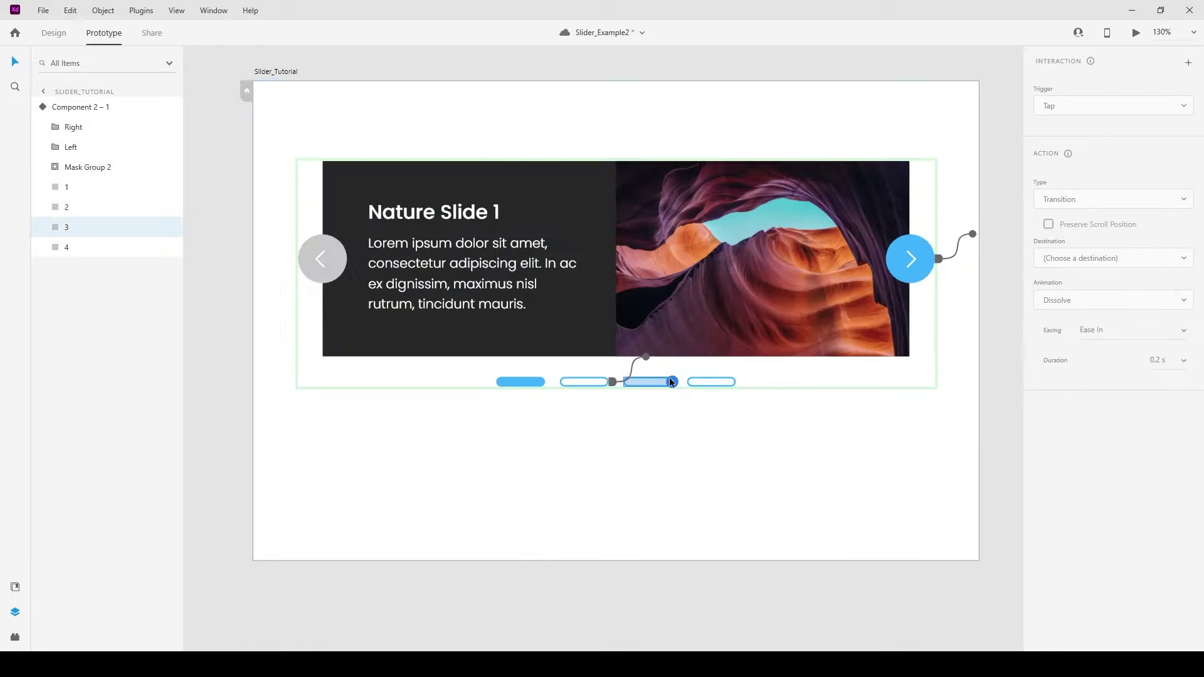
{"action": "left_click", "coordinate": [1188, 63]}
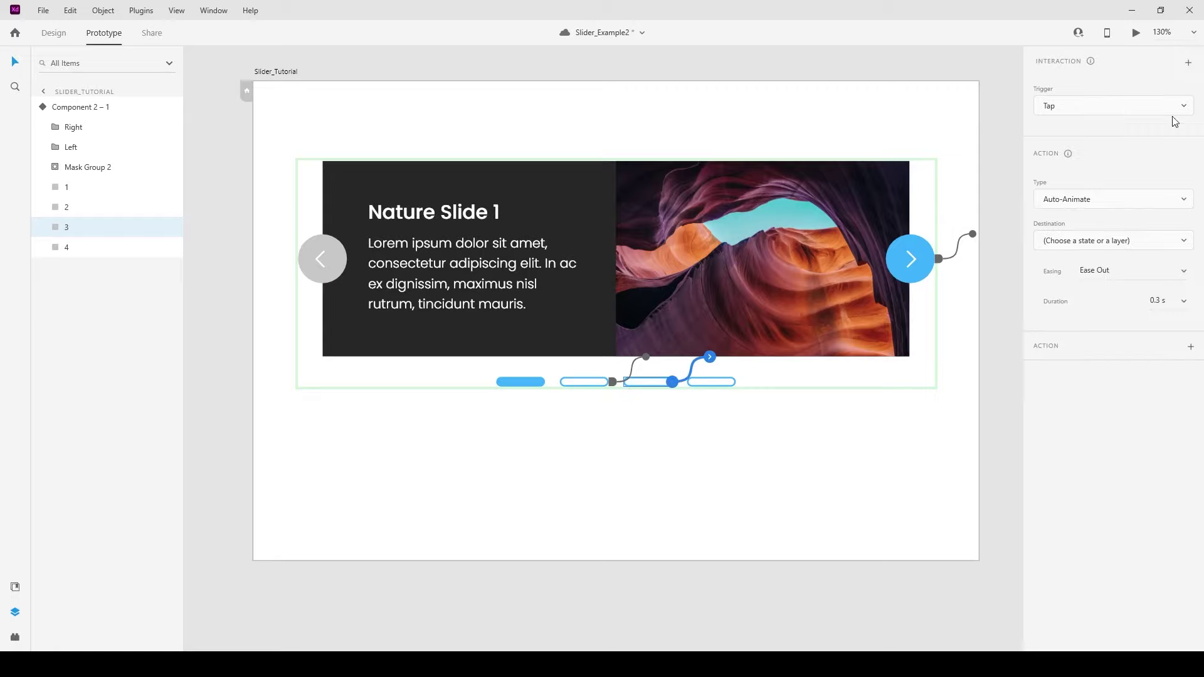
{"action": "left_click", "coordinate": [1147, 250]}
{"action": "left_click", "coordinate": [1056, 304]}
- Give navigation bar 4 in the Default State a Tap interaction that auto-animates to Slide4
{"action": "scroll", "coordinate": [683, 397], "scroll_direction": "up", "scroll_amount": 3}
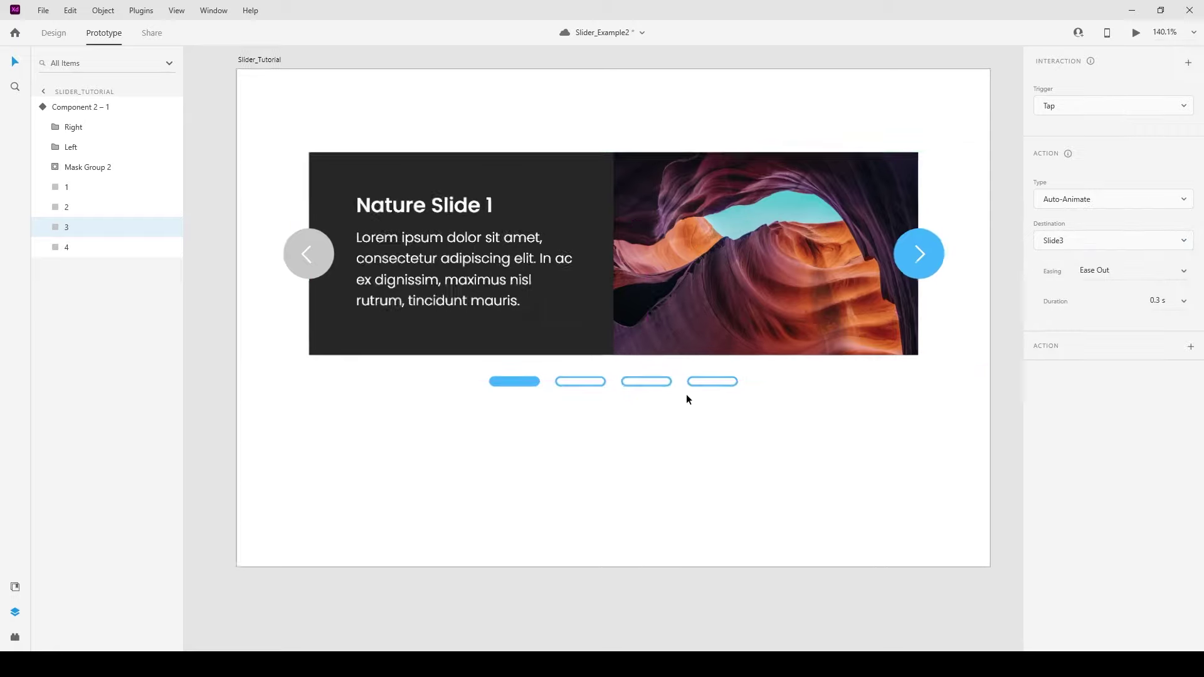
{"action": "left_click", "coordinate": [740, 377]}
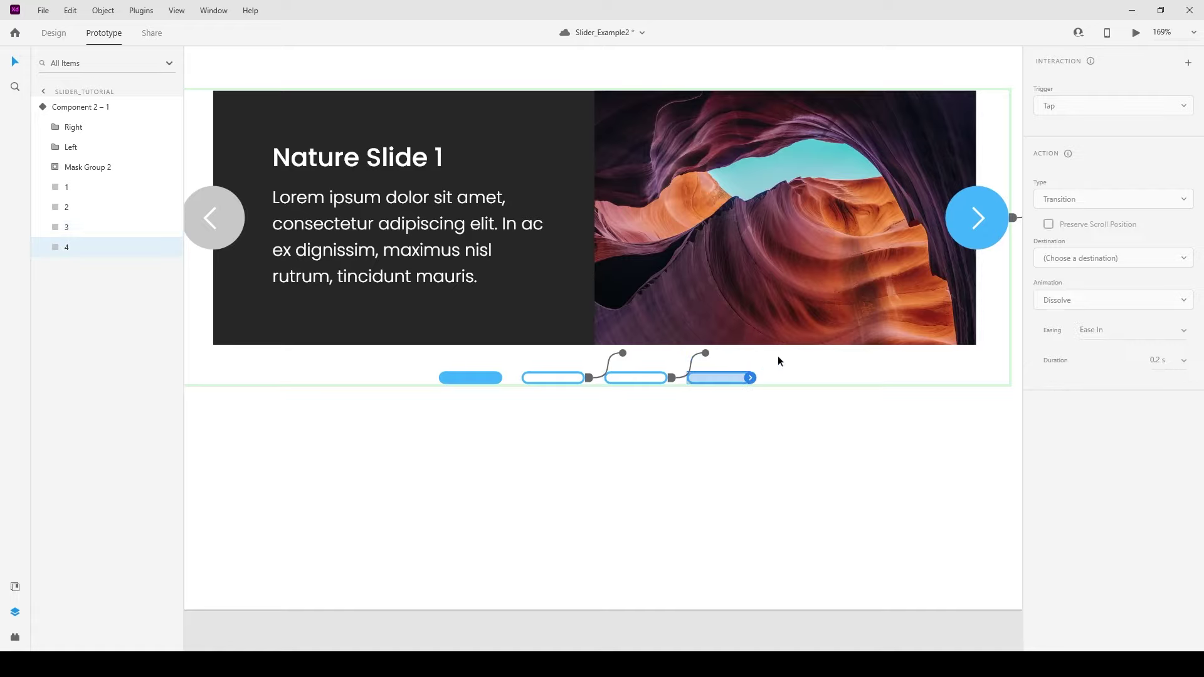
{"action": "left_click", "coordinate": [1188, 63]}
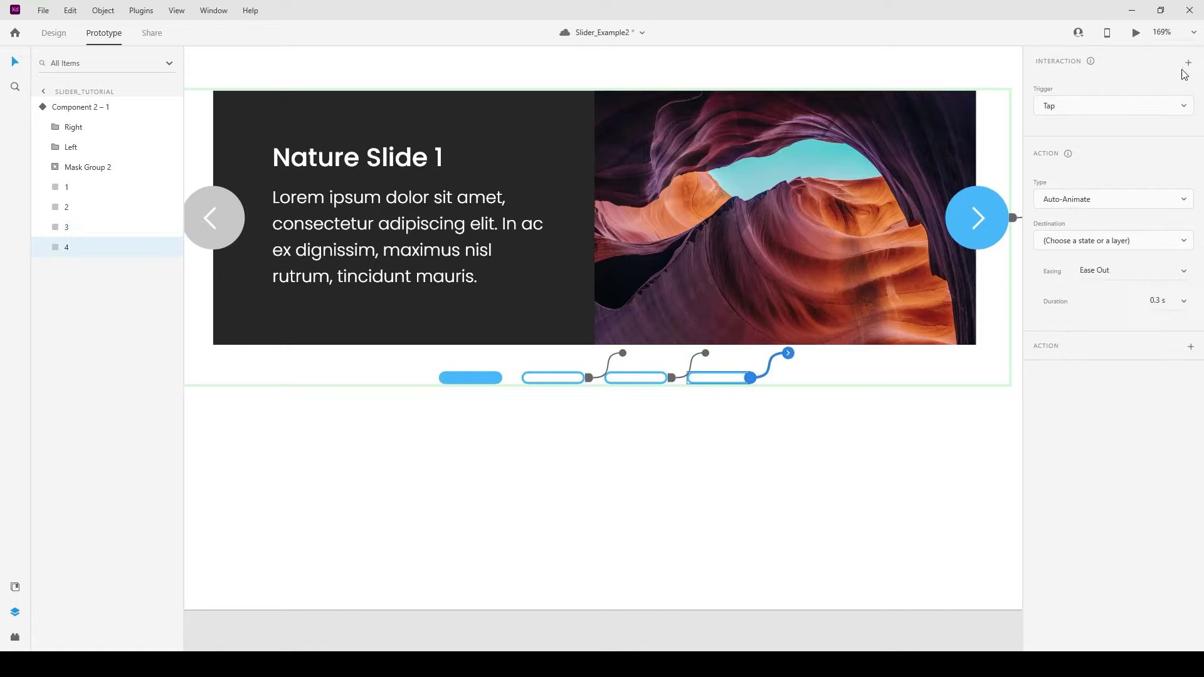
{"action": "left_click", "coordinate": [1110, 241]}
{"action": "left_click", "coordinate": [1062, 333]}
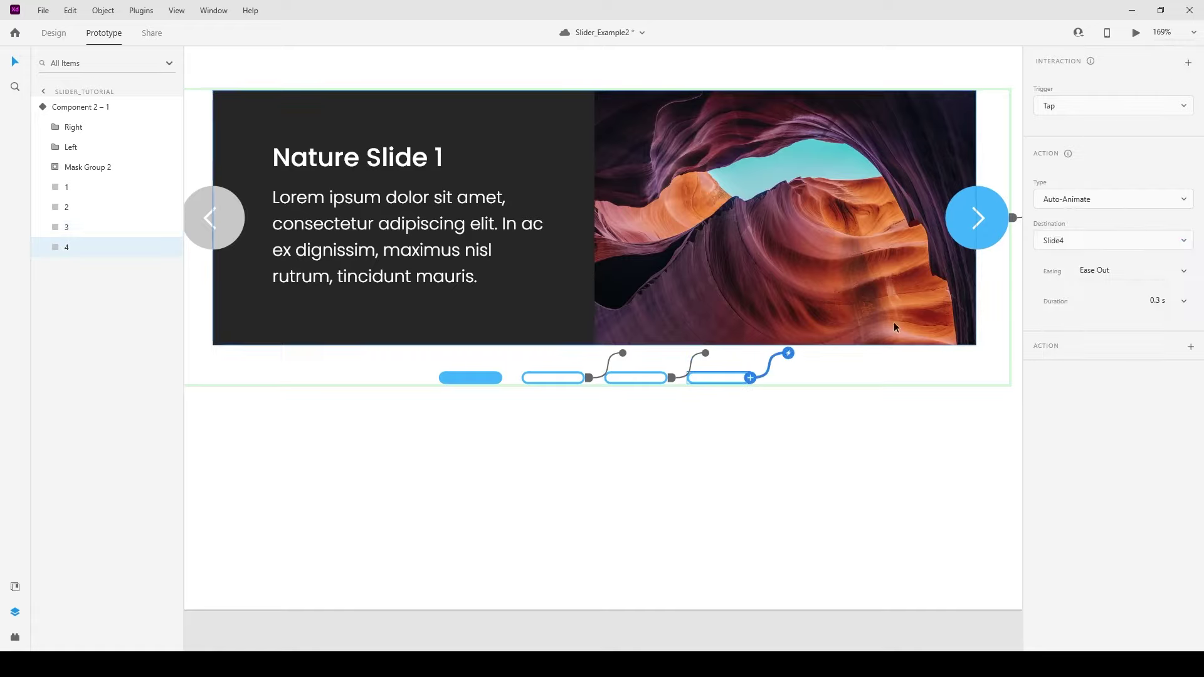
- Switch the slider component to its Slide2 state and make the previous arrow auto-animate to the Default State on Tap
{"action": "scroll", "coordinate": [788, 322], "scroll_direction": "down", "scroll_amount": 2}
{"action": "left_click", "coordinate": [702, 124]}
{"action": "left_click", "coordinate": [705, 206]}
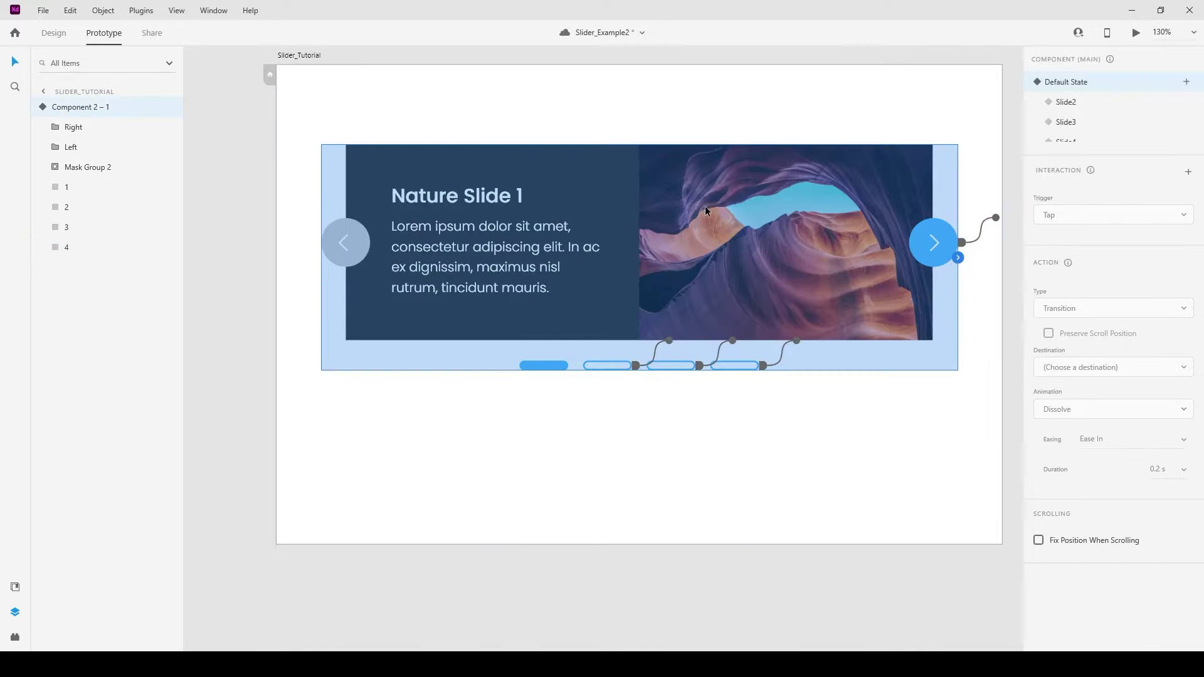
{"action": "left_click", "coordinate": [1070, 104]}
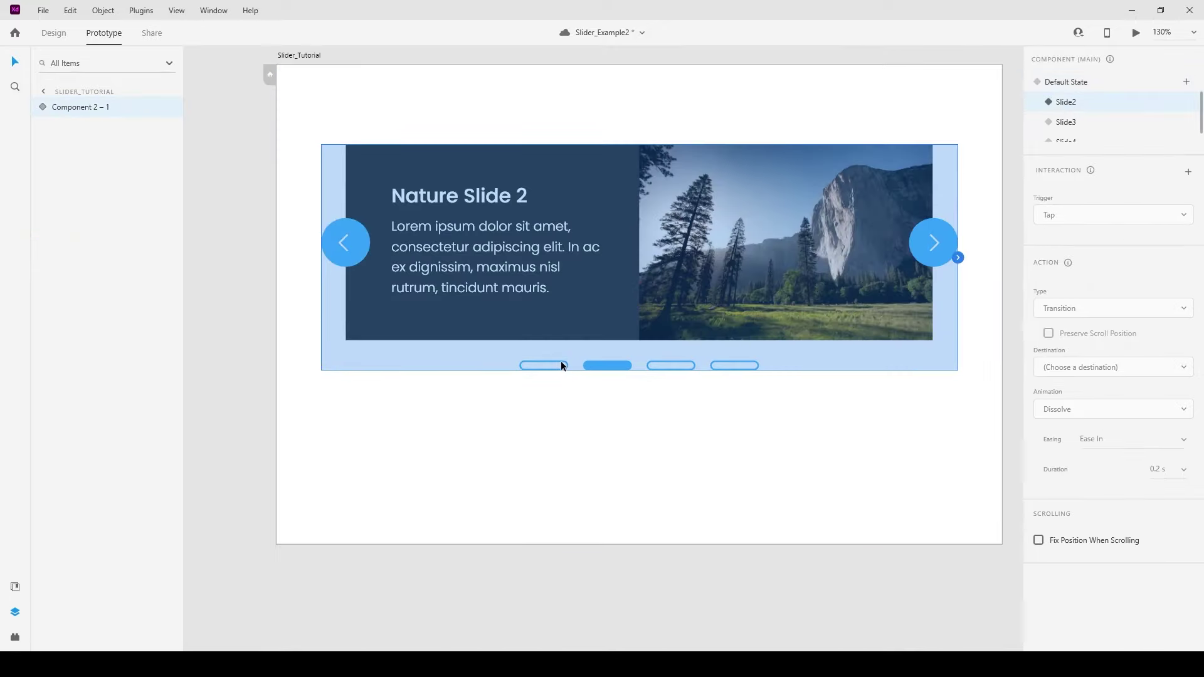
{"action": "double_click", "coordinate": [363, 243]}
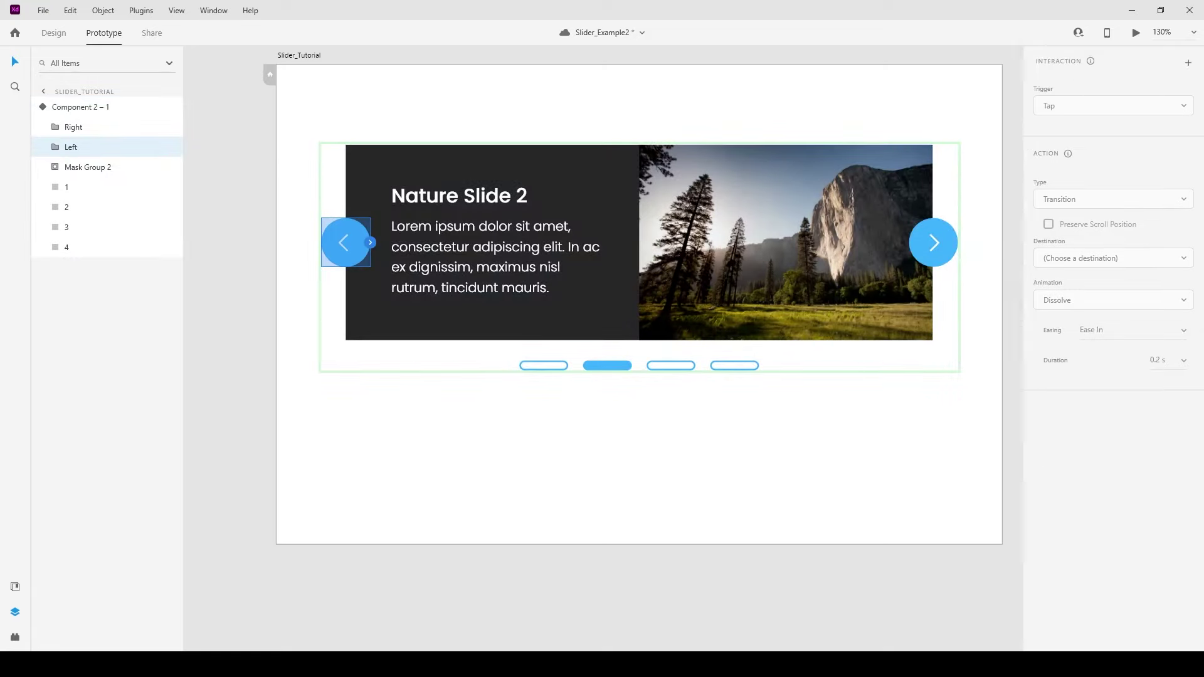
{"action": "left_click", "coordinate": [1189, 63]}
{"action": "left_click", "coordinate": [1114, 242]}
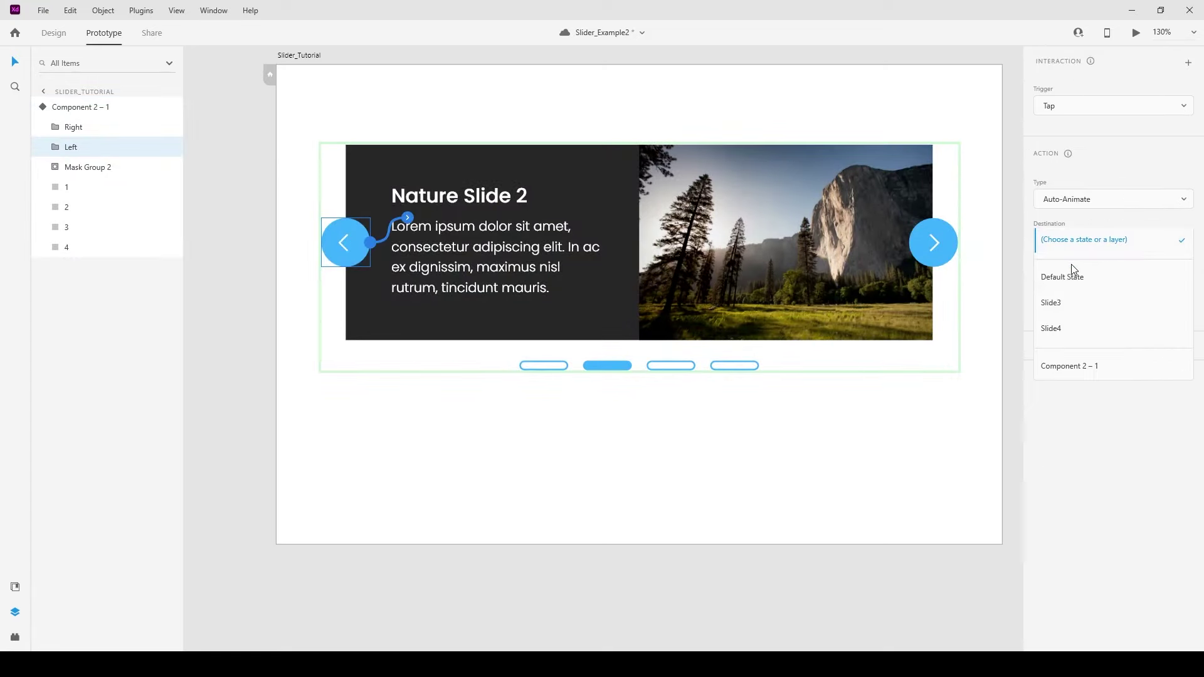
{"action": "left_click", "coordinate": [1064, 279]}
- Make the next arrow in the Slide2 state auto-animate to Slide3 on Tap
{"action": "left_click", "coordinate": [934, 256]}
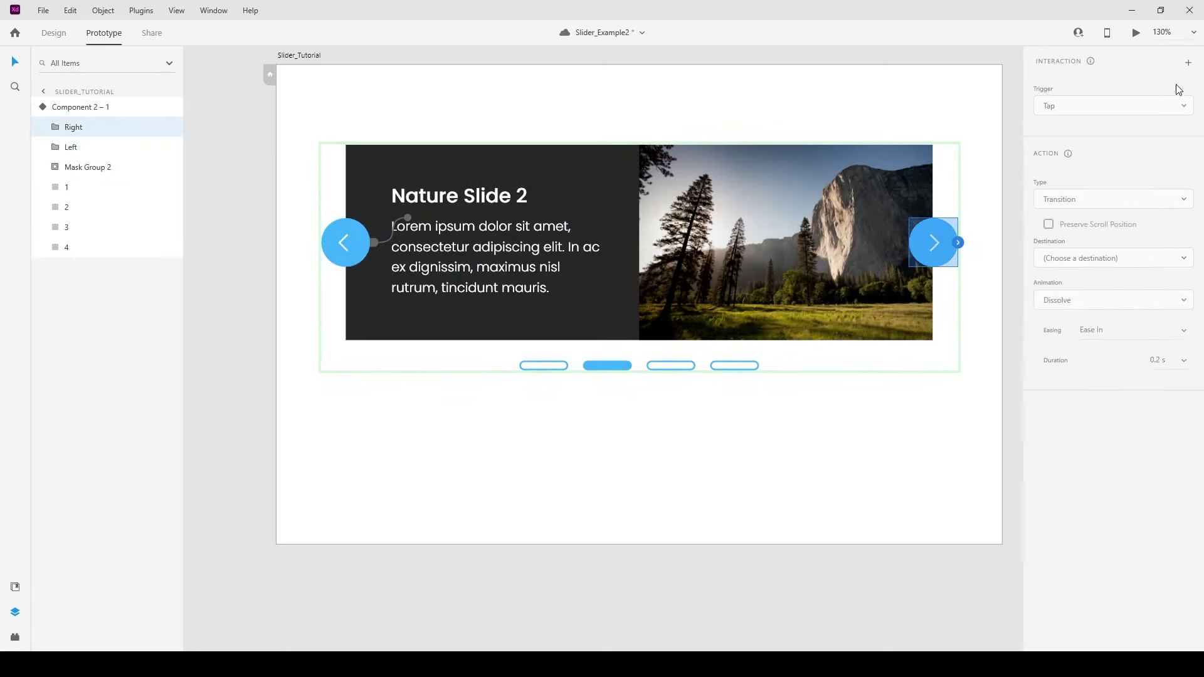
{"action": "left_click", "coordinate": [1189, 63]}
{"action": "left_click", "coordinate": [1093, 248]}
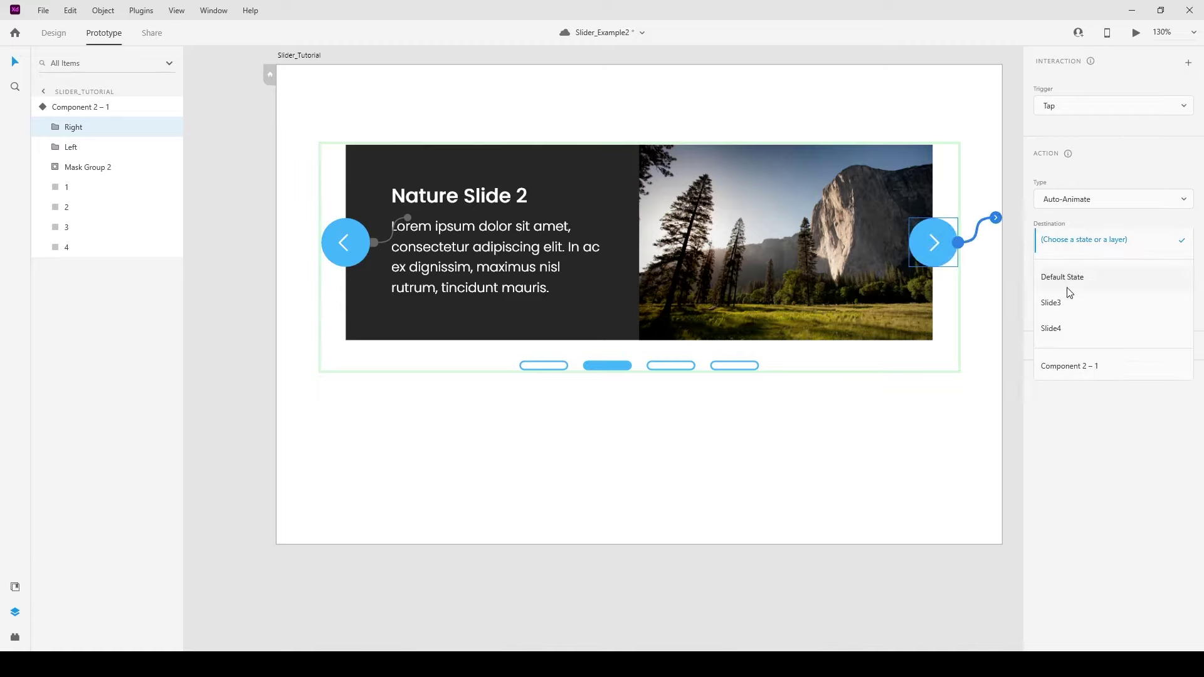
{"action": "left_click", "coordinate": [1065, 304]}
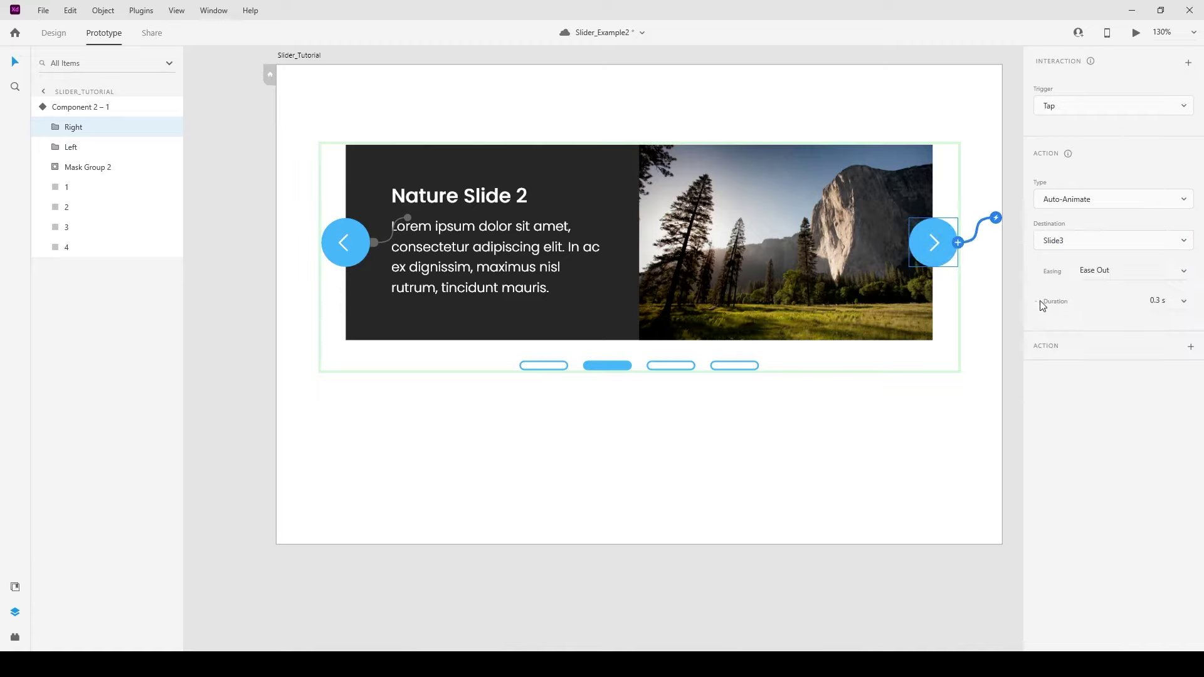
- Make navigation bar 1 in the Slide2 state auto-animate to the Default State on Tap
{"action": "left_click", "coordinate": [566, 366]}
{"action": "left_click", "coordinate": [1188, 65]}
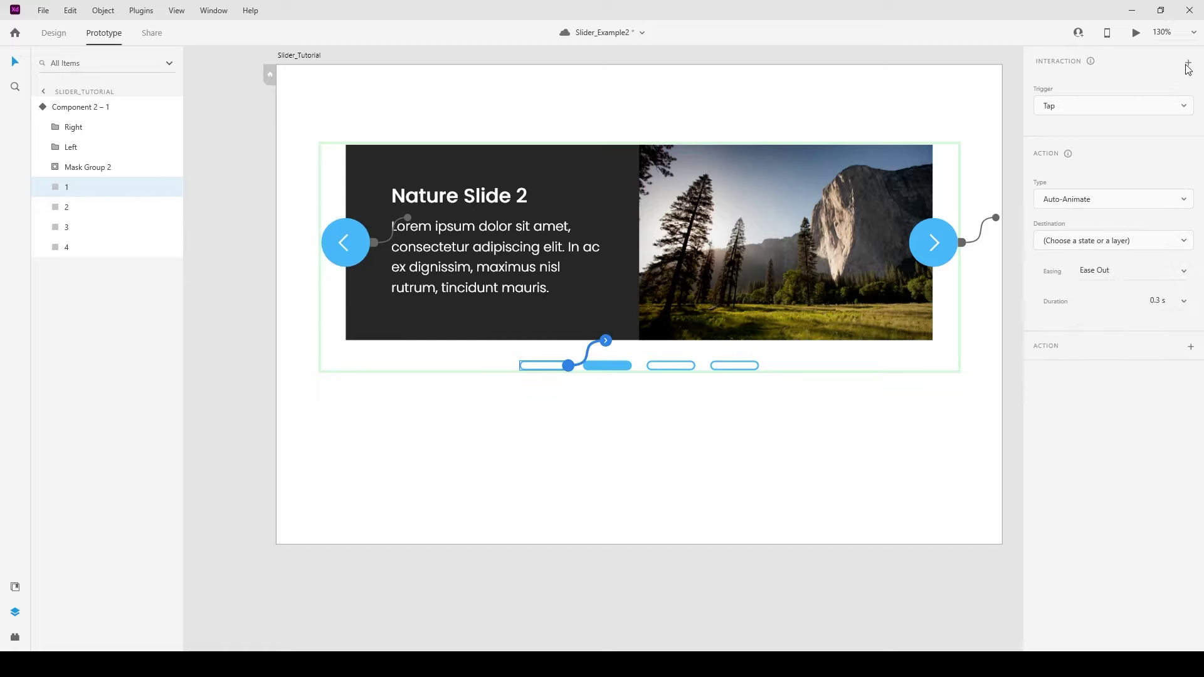
{"action": "left_click", "coordinate": [1093, 251]}
{"action": "left_click", "coordinate": [1065, 275]}
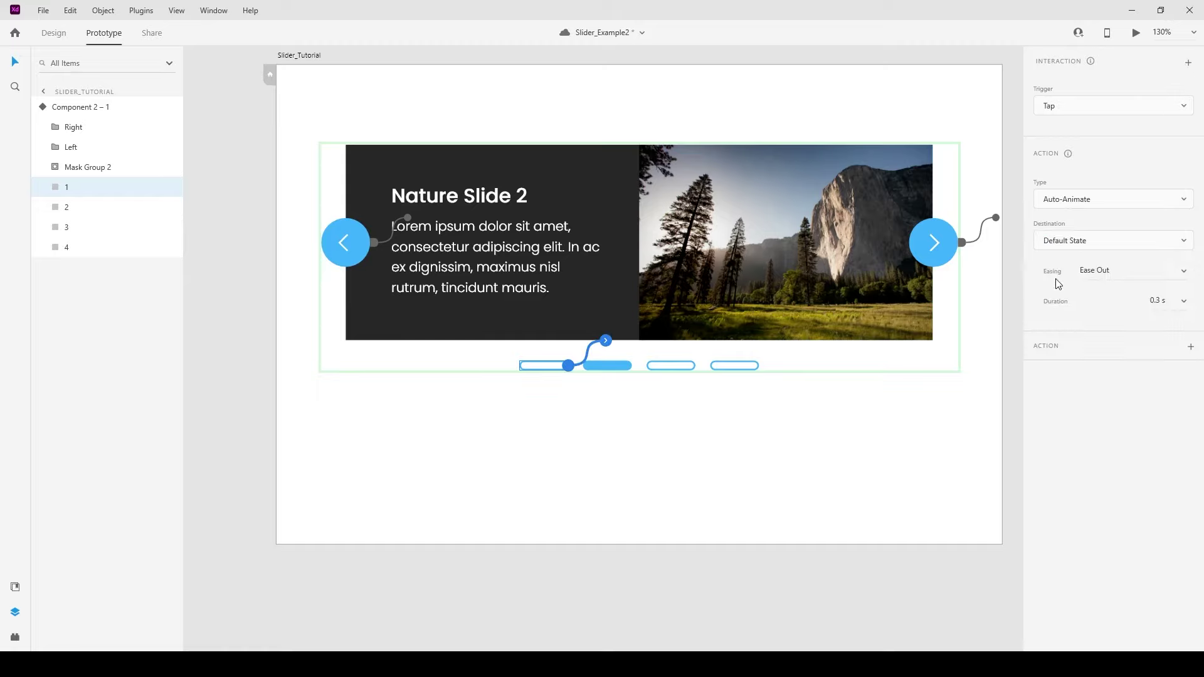
- Make navigation bar 3 in the Slide2 state auto-animate to Slide3 on Tap
{"action": "left_click", "coordinate": [694, 364]}
{"action": "left_click", "coordinate": [1188, 62]}
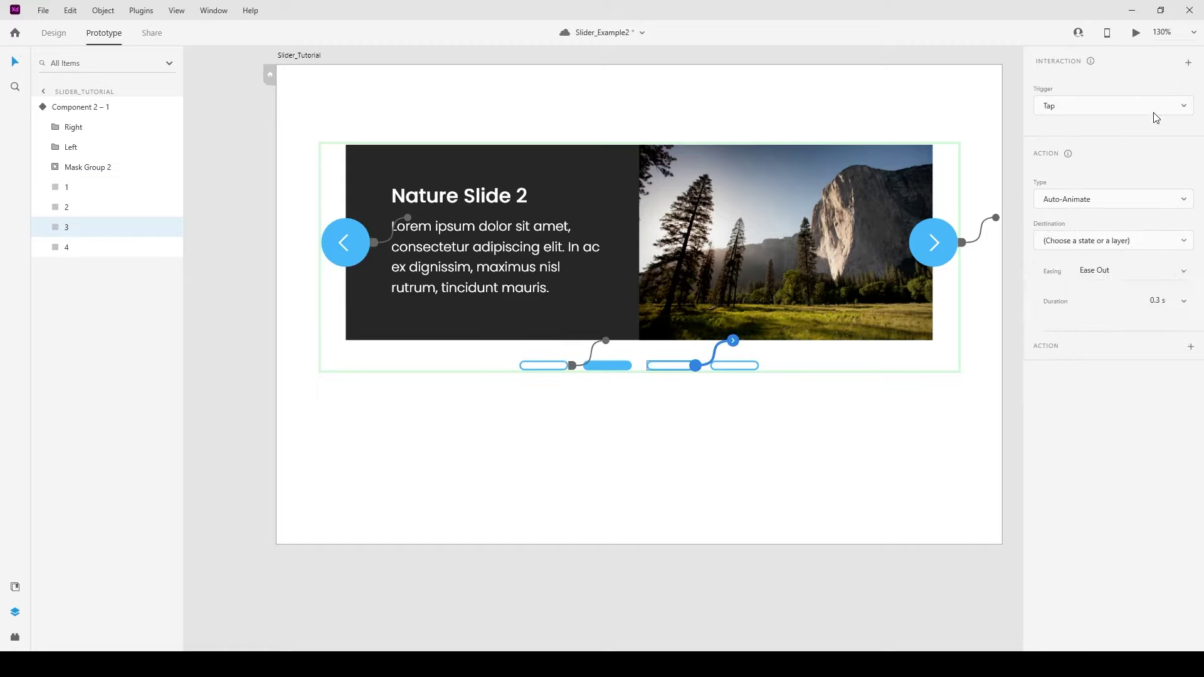
{"action": "left_click", "coordinate": [1091, 245]}
{"action": "left_click", "coordinate": [1072, 307]}
- Make navigation bar 4 in the Slide2 state auto-animate to Slide4 on Tap
{"action": "left_click", "coordinate": [758, 363]}
{"action": "left_click", "coordinate": [1188, 63]}
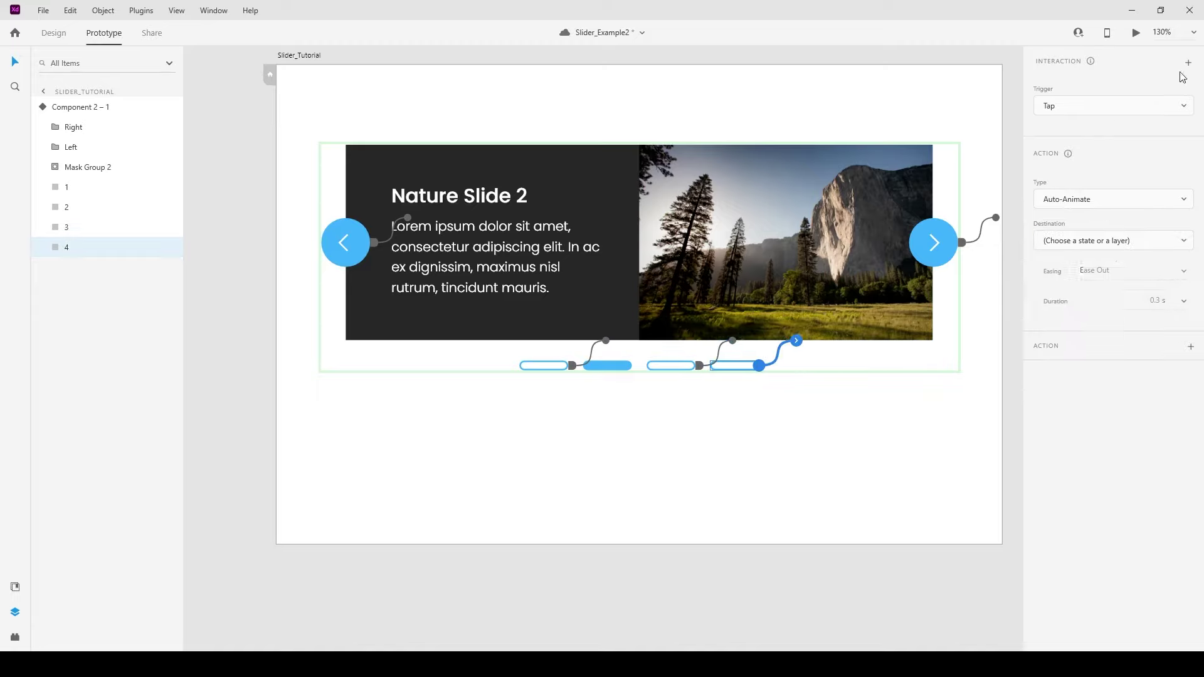
{"action": "left_click", "coordinate": [1071, 244]}
{"action": "left_click", "coordinate": [1058, 327]}
- In the Slide3 state, make the previous arrow auto-animate to Slide2 on Tap and add an interaction to the next arrow
{"action": "left_click", "coordinate": [735, 230]}
{"action": "left_click", "coordinate": [851, 74]}
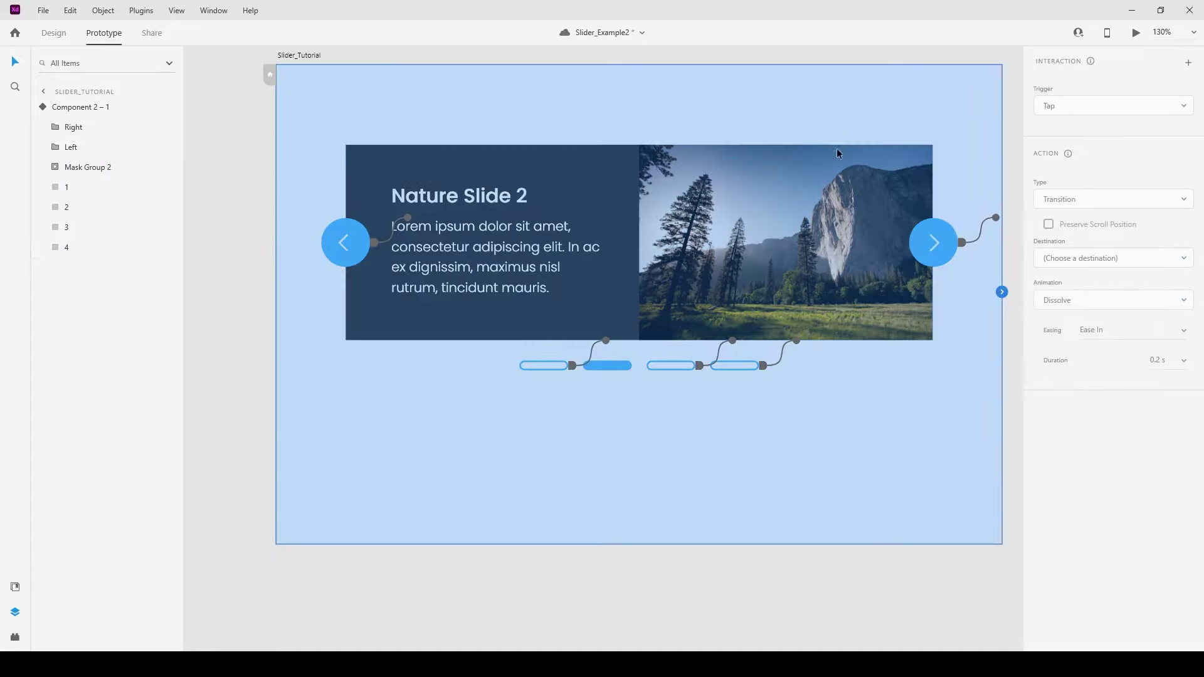
{"action": "left_click", "coordinate": [852, 179]}
{"action": "left_click", "coordinate": [1088, 126]}
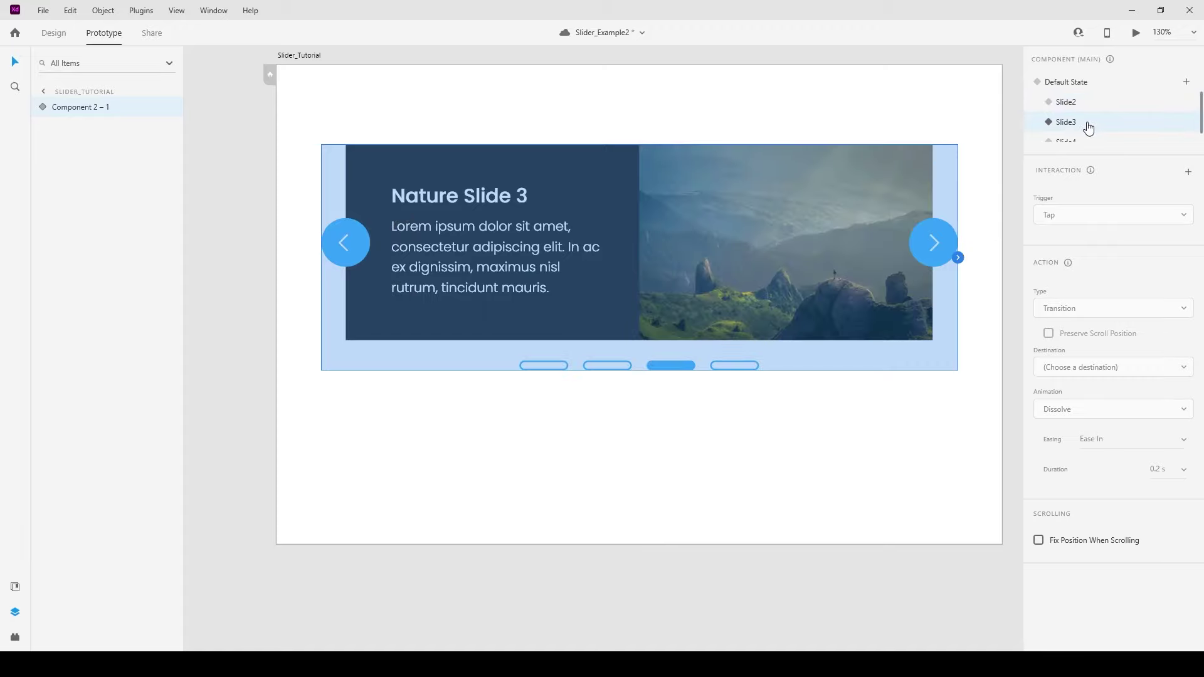
{"action": "left_click", "coordinate": [757, 138]}
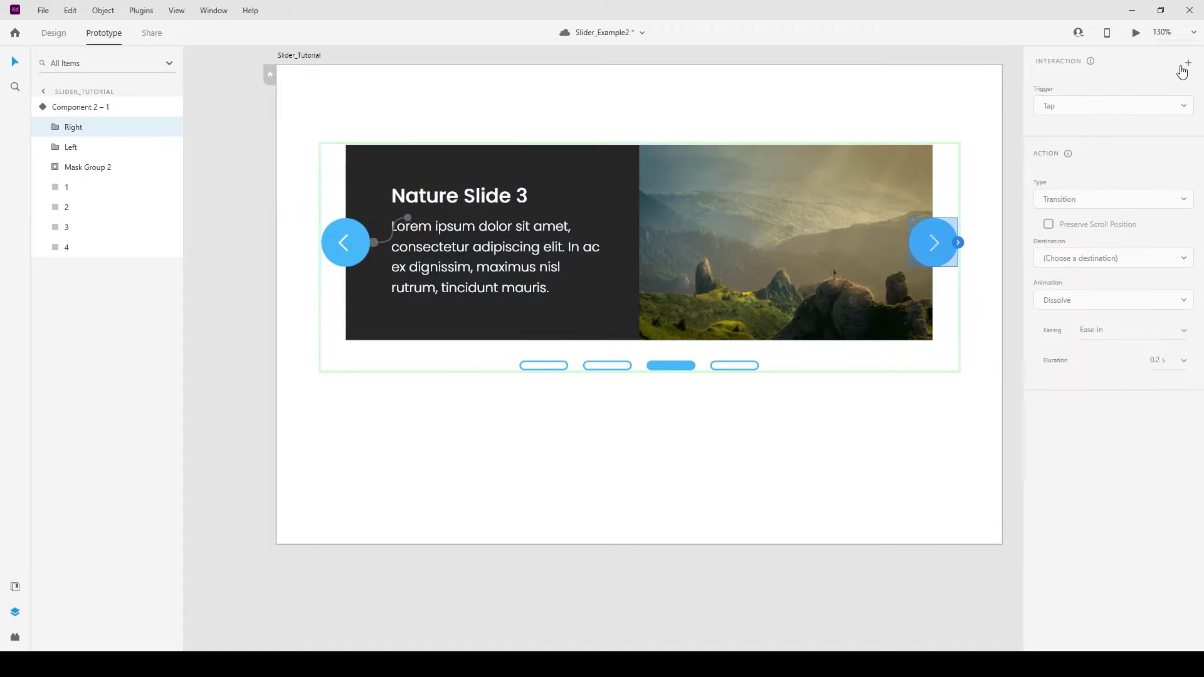
{"action": "left_click", "coordinate": [1083, 258]}
{"action": "left_click", "coordinate": [1066, 295]}
- Add Tap interactions to navigation bars 1, 2 and 4 in the Slide3 state, with bar 4 auto-animating to Slide4
{"action": "left_click", "coordinate": [564, 365]}
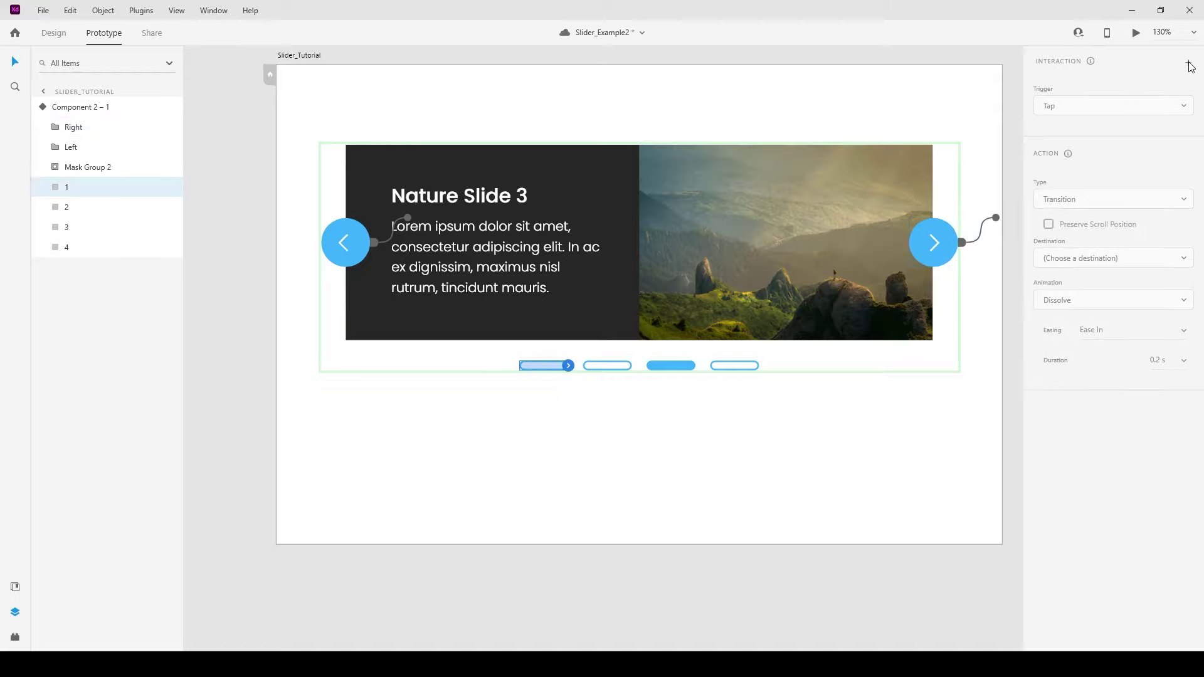
{"action": "left_click", "coordinate": [607, 365]}
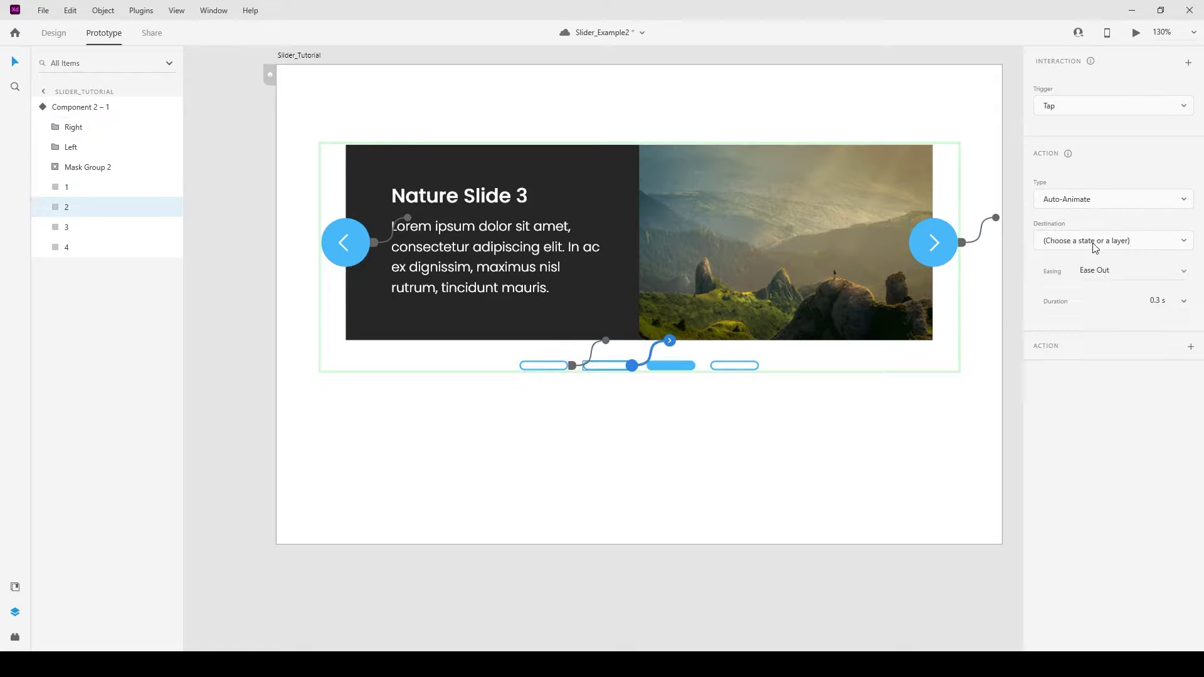
{"action": "left_click", "coordinate": [753, 365]}
{"action": "left_click", "coordinate": [1188, 62]}
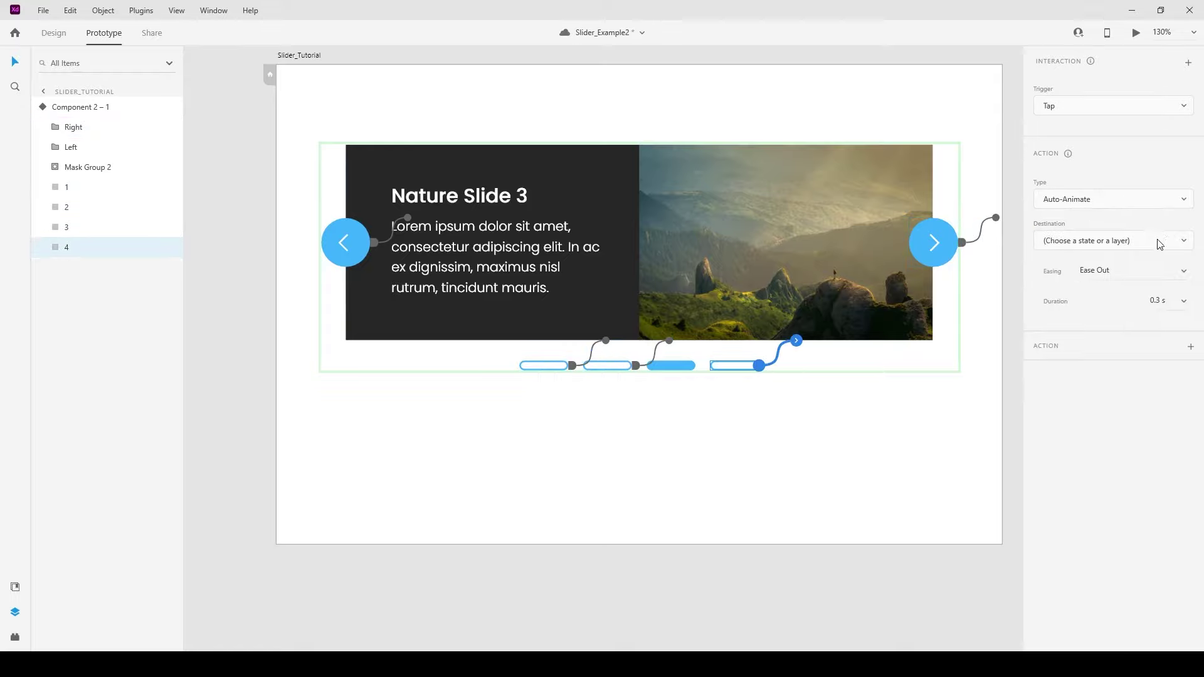
{"action": "left_click", "coordinate": [1158, 245]}
{"action": "left_click", "coordinate": [1089, 334]}
- Switch the slider component to its Slide4 state and make navigation bar 1 auto-animate to the Default State on Tap
{"action": "left_click", "coordinate": [841, 244]}
{"action": "left_click", "coordinate": [901, 115]}
{"action": "left_click", "coordinate": [944, 162]}
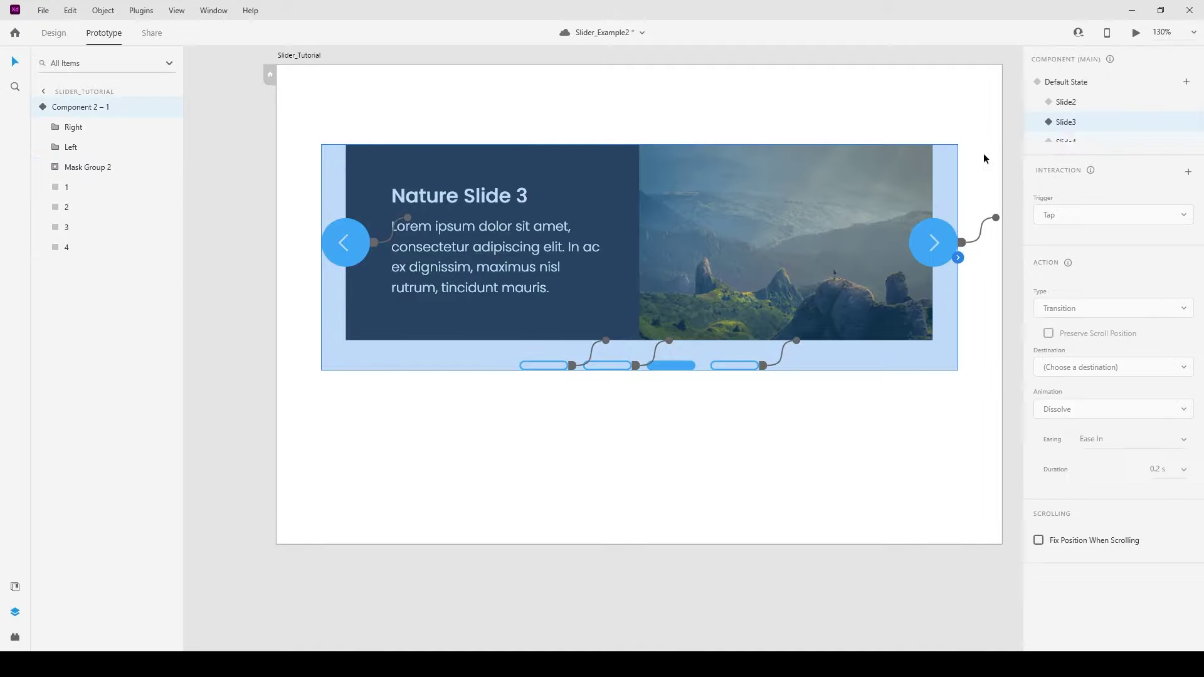
{"action": "left_click", "coordinate": [1076, 139]}
{"action": "double_click", "coordinate": [544, 365]}
{"action": "left_click", "coordinate": [1186, 62]}
{"action": "left_click", "coordinate": [1111, 241]}
{"action": "left_click", "coordinate": [1078, 274]}
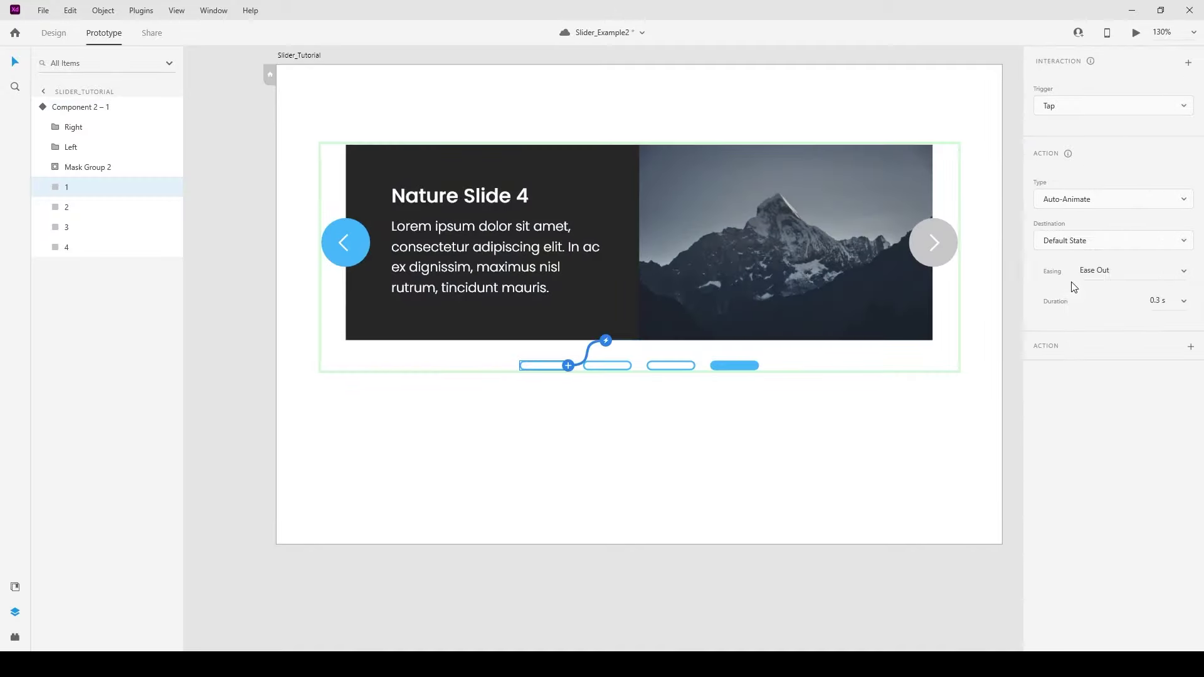
- Make navigation bar 2 in the Slide4 state auto-animate to Slide2 on Tap
{"action": "left_click", "coordinate": [607, 365]}
{"action": "left_click", "coordinate": [1187, 63]}
{"action": "left_click", "coordinate": [1112, 241]}
{"action": "left_click", "coordinate": [1079, 293]}
- Make navigation bar 3 in the Slide4 state auto-animate to Slide3 on Tap
{"action": "left_click", "coordinate": [670, 365]}
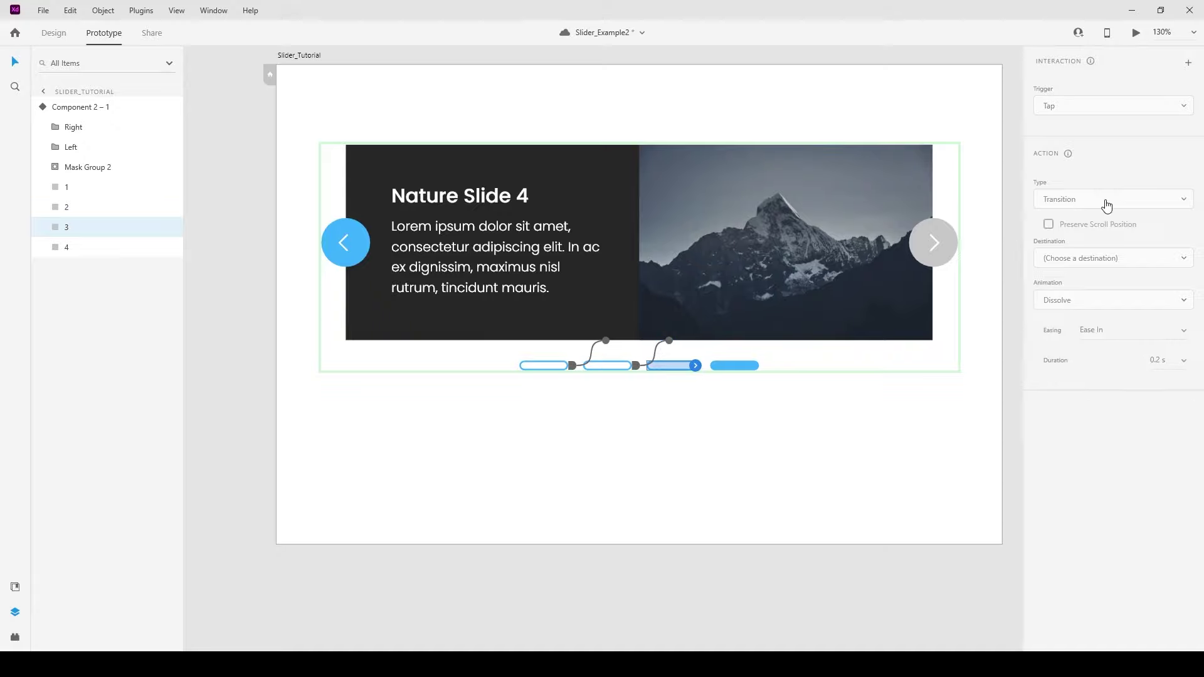
{"action": "left_click", "coordinate": [1188, 63]}
{"action": "left_click", "coordinate": [1112, 246]}
{"action": "left_click", "coordinate": [1079, 326]}
- Make the previous arrow in the Slide4 state auto-animate to Slide3 on Tap
{"action": "left_click", "coordinate": [349, 245]}
{"action": "left_click", "coordinate": [1188, 63]}
{"action": "left_click", "coordinate": [1126, 245]}
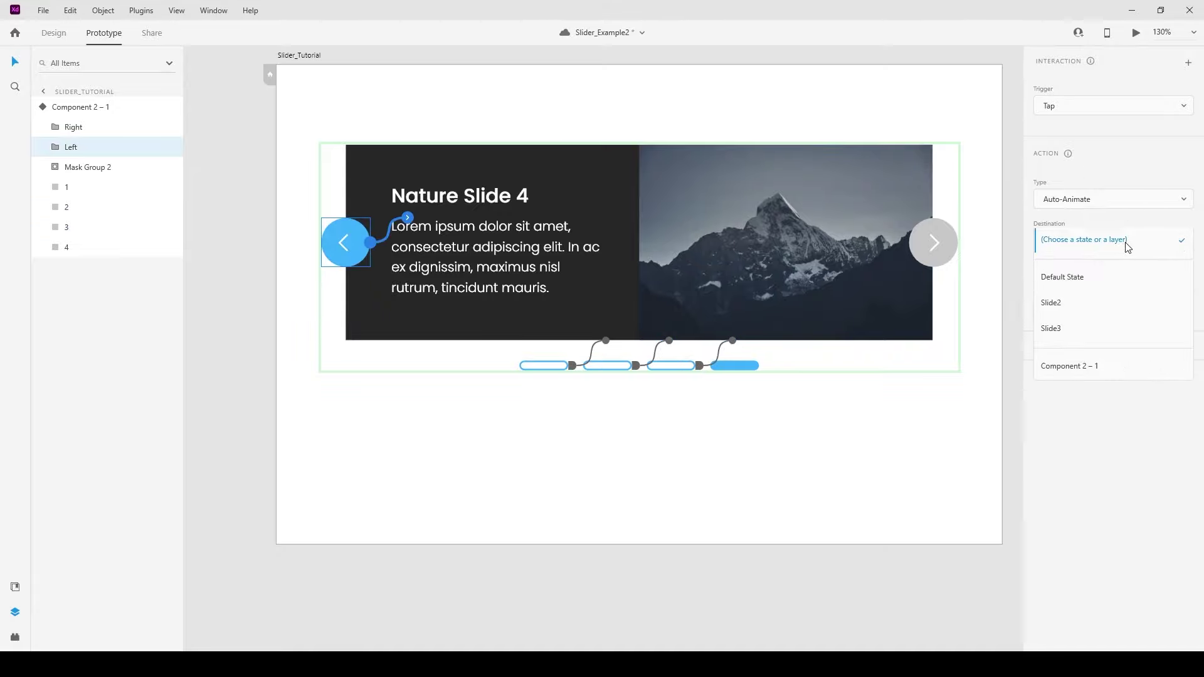
{"action": "left_click", "coordinate": [1073, 328]}
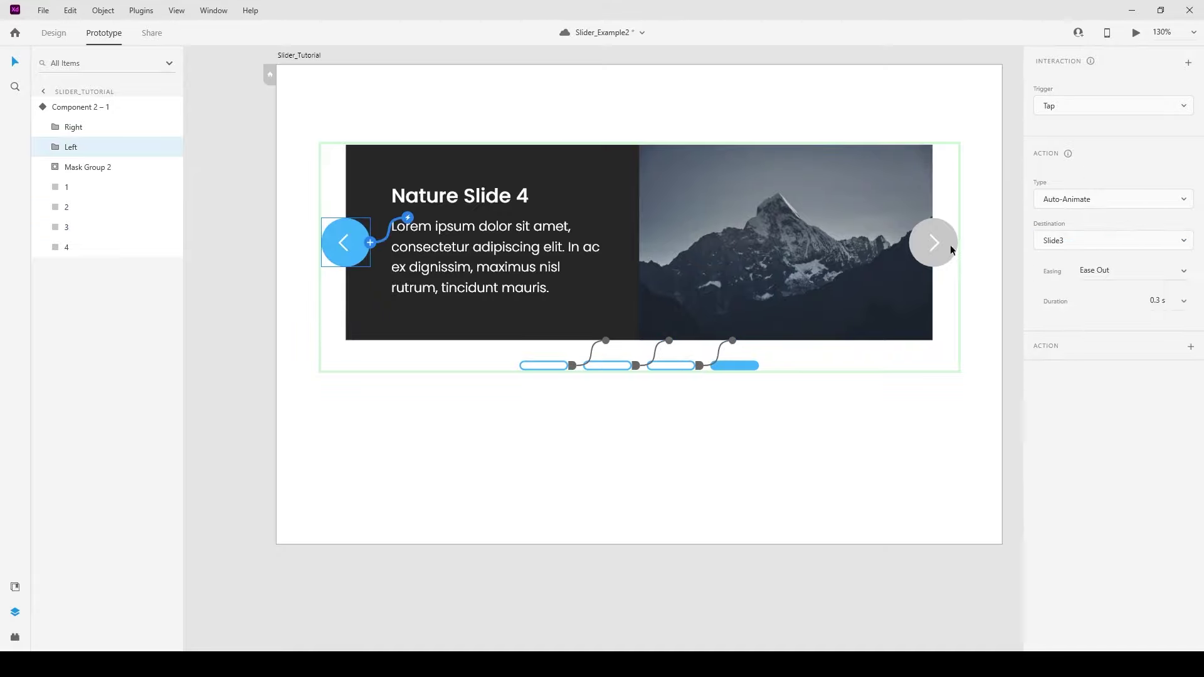
- Review the slider component's Slide3 and Slide2 states, return it to the Default State and deselect it
{"action": "left_click", "coordinate": [764, 103]}
{"action": "left_click", "coordinate": [719, 204]}
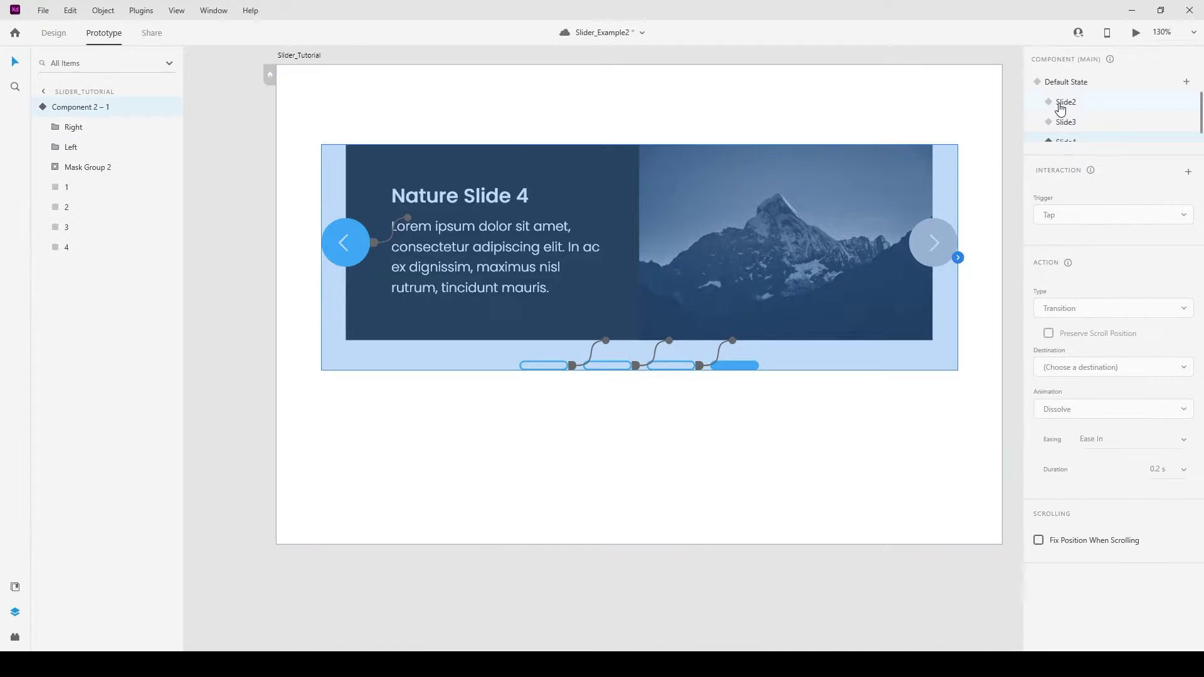
{"action": "left_click", "coordinate": [1073, 122]}
{"action": "left_click", "coordinate": [1074, 103]}
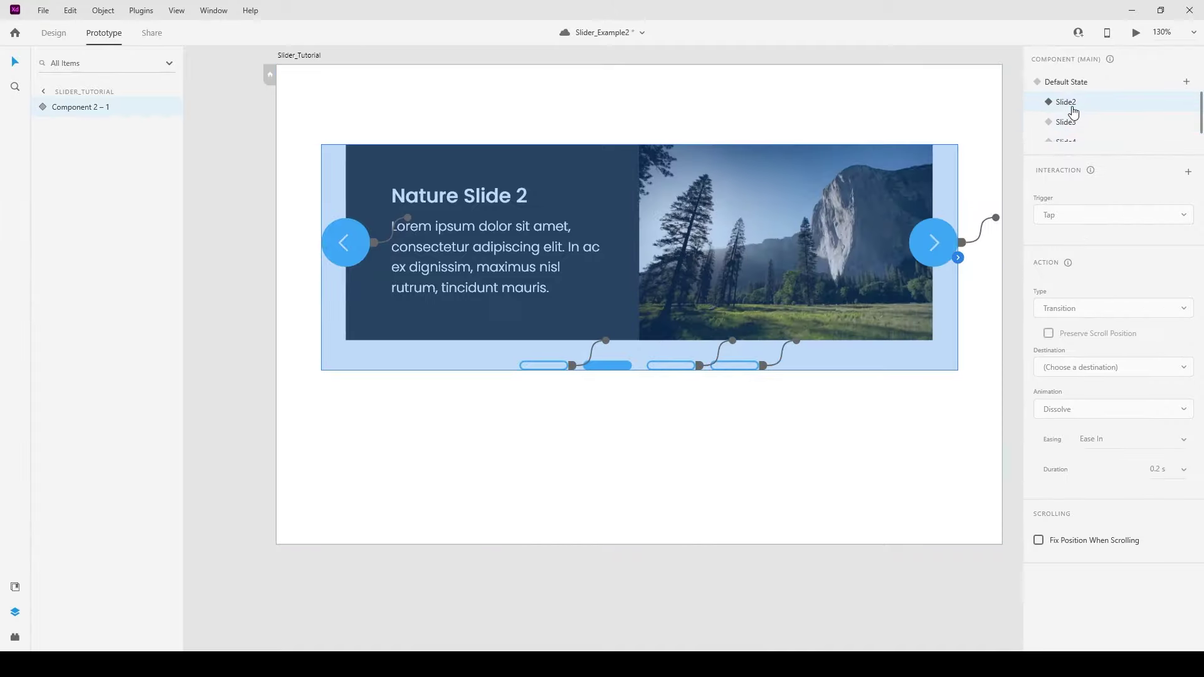
{"action": "left_click", "coordinate": [1074, 83]}
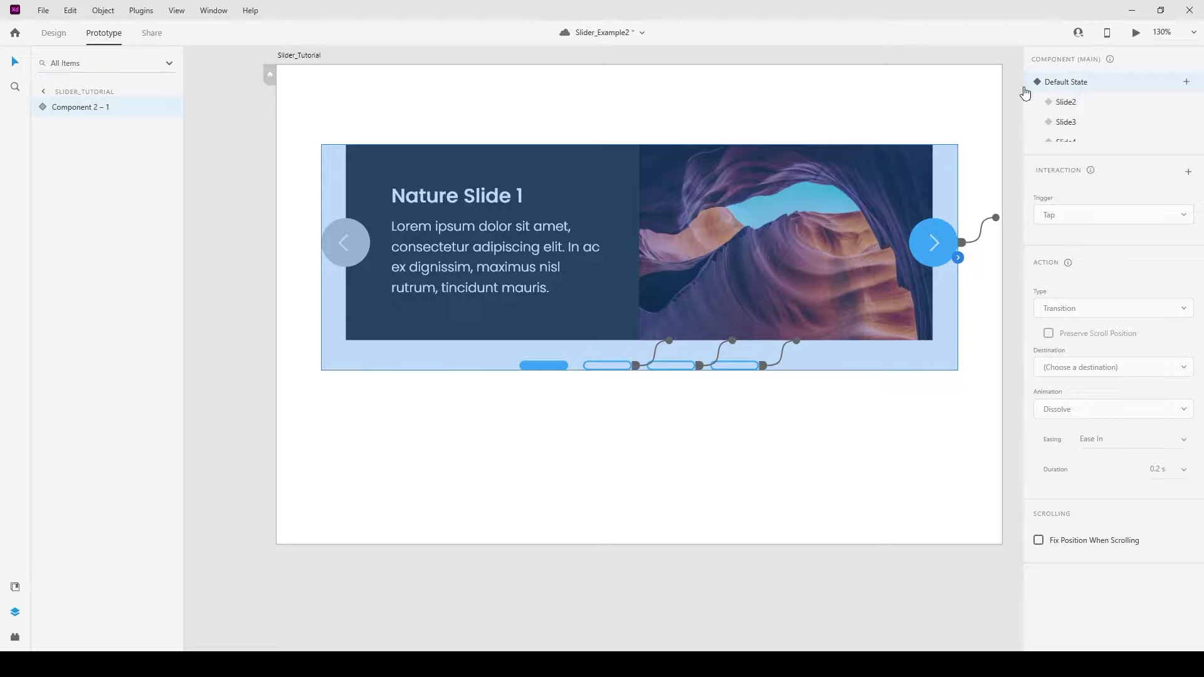
{"action": "scroll", "coordinate": [895, 63], "scroll_direction": "down", "scroll_amount": 3}
{"action": "left_click_drag", "start_coordinate": [969, 132], "coordinate": [913, 216]}
{"action": "left_click", "coordinate": [913, 216]}
- Preview the prototype and advance the slider from slide 1 to slide 4 with the next arrow
{"action": "left_click", "coordinate": [1135, 32]}
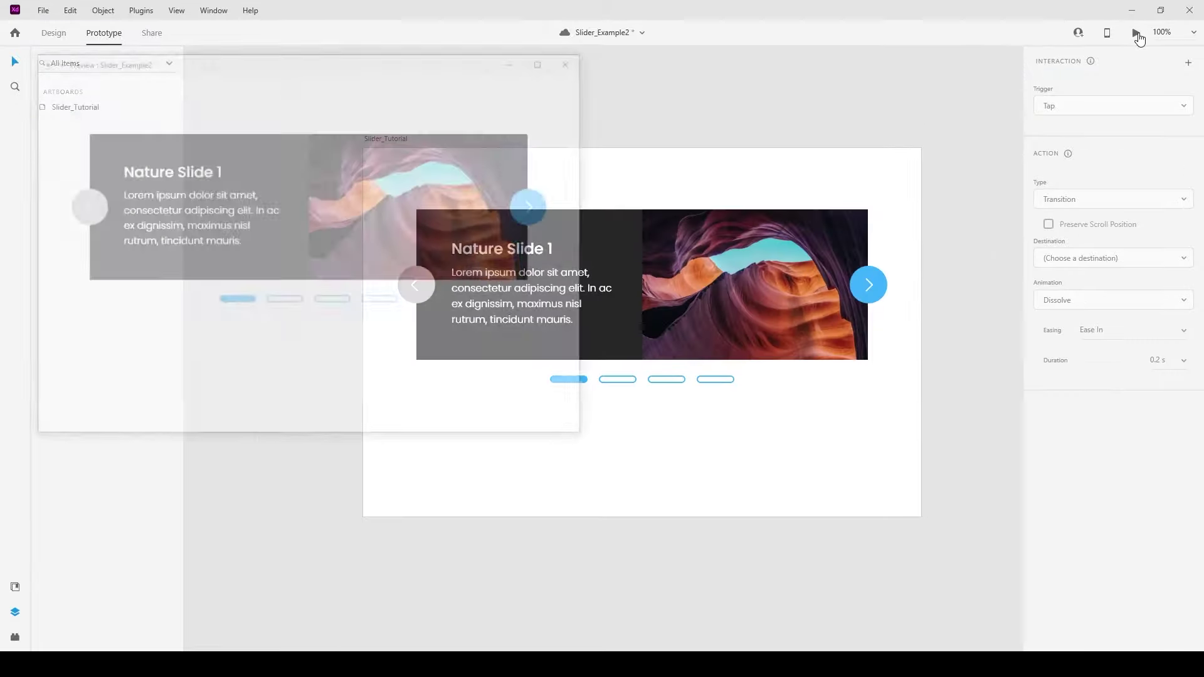
{"action": "left_click", "coordinate": [533, 206]}
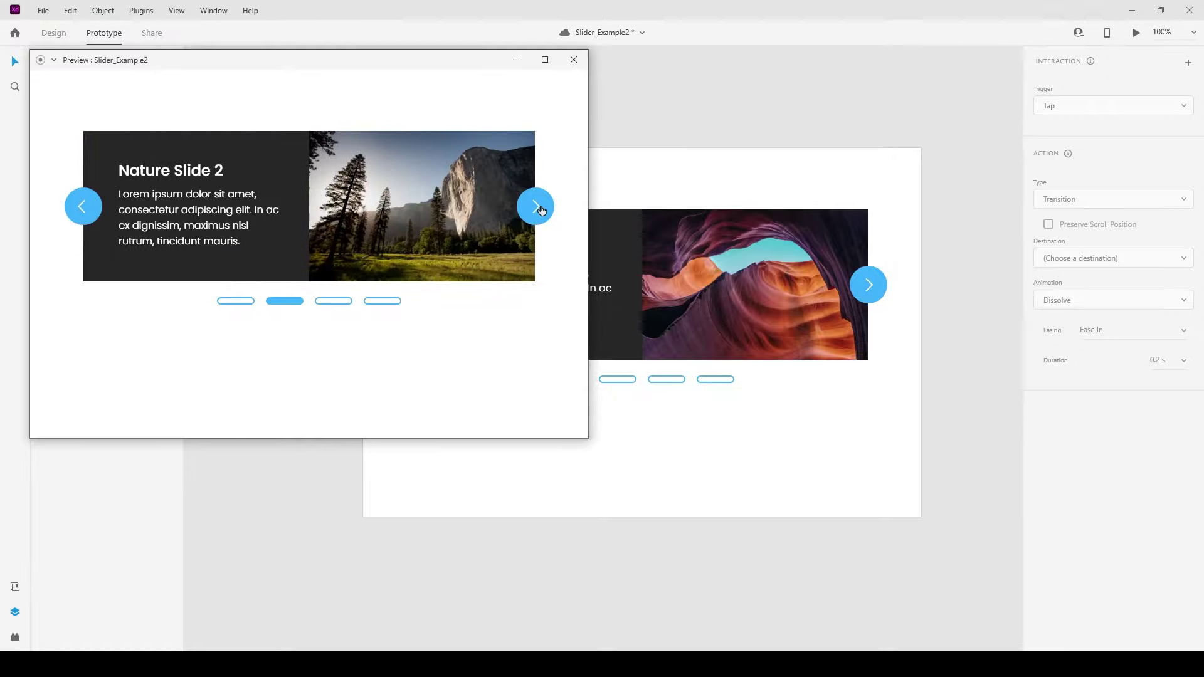
{"action": "left_click", "coordinate": [540, 206]}
{"action": "left_click", "coordinate": [540, 207]}
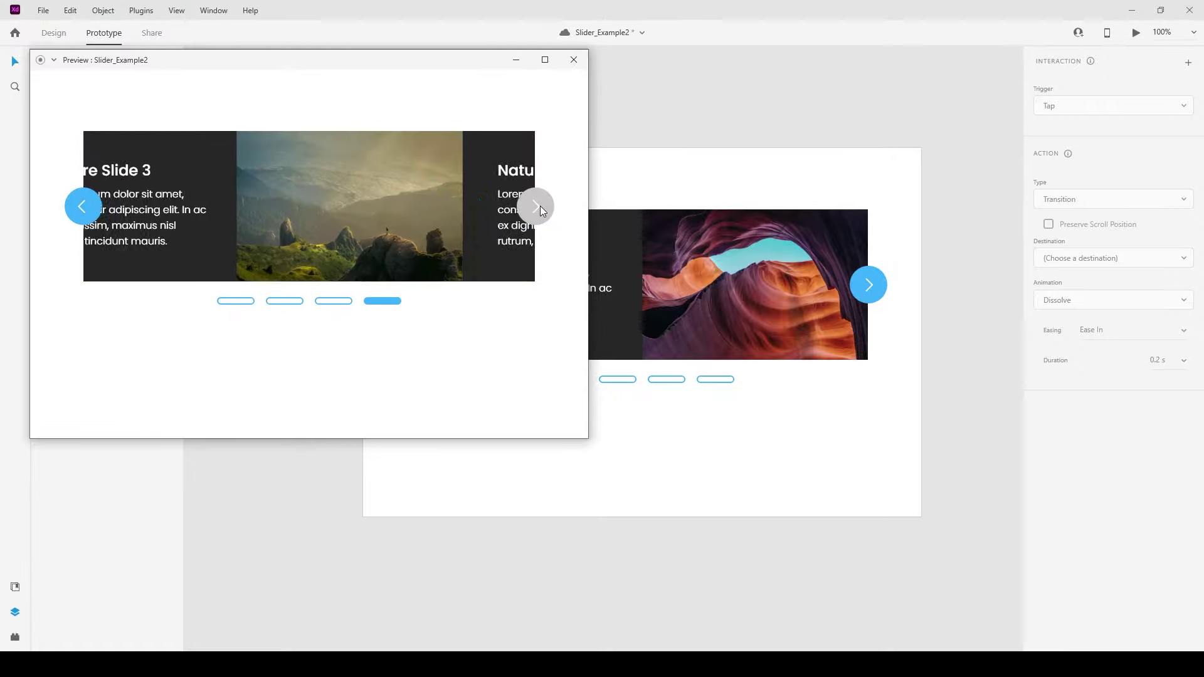
- Test the preview's navigation bars from 3 back to 1 and forward to 4, and move the preview window over the artboard
{"action": "left_click", "coordinate": [338, 305]}
{"action": "left_click", "coordinate": [296, 303]}
{"action": "left_click", "coordinate": [240, 301]}
{"action": "left_click", "coordinate": [285, 304]}
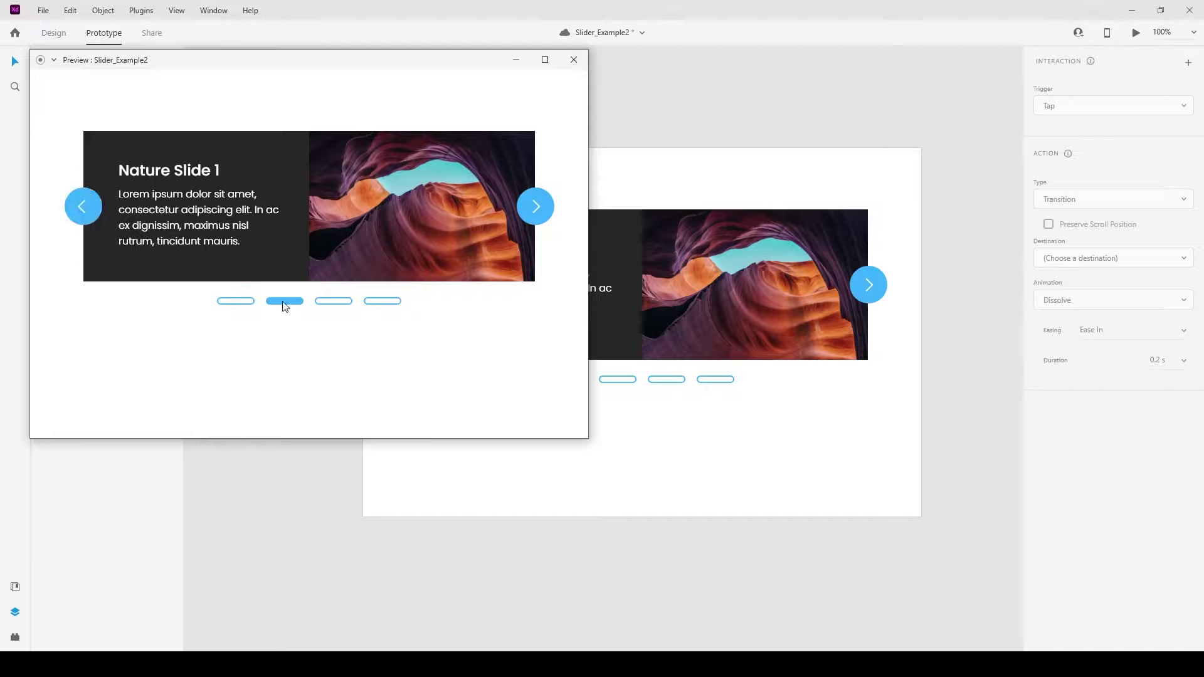
{"action": "left_click", "coordinate": [329, 303]}
{"action": "left_click", "coordinate": [381, 302]}
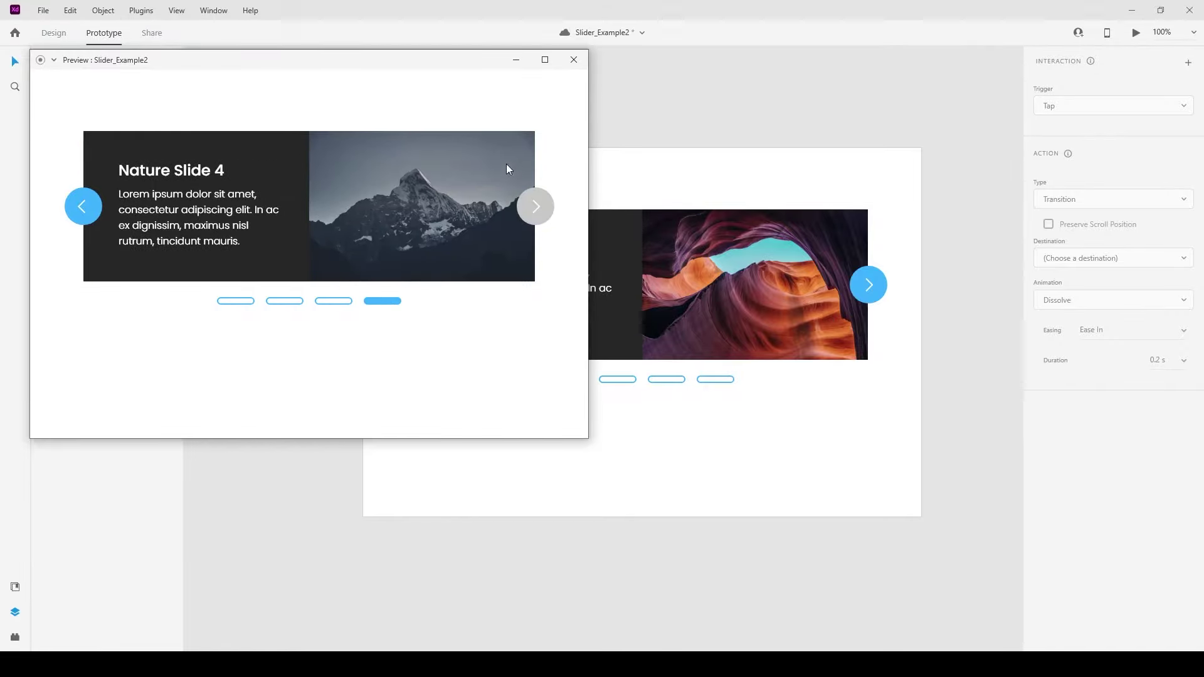
{"action": "left_click_drag", "start_coordinate": [484, 67], "coordinate": [762, 137]}
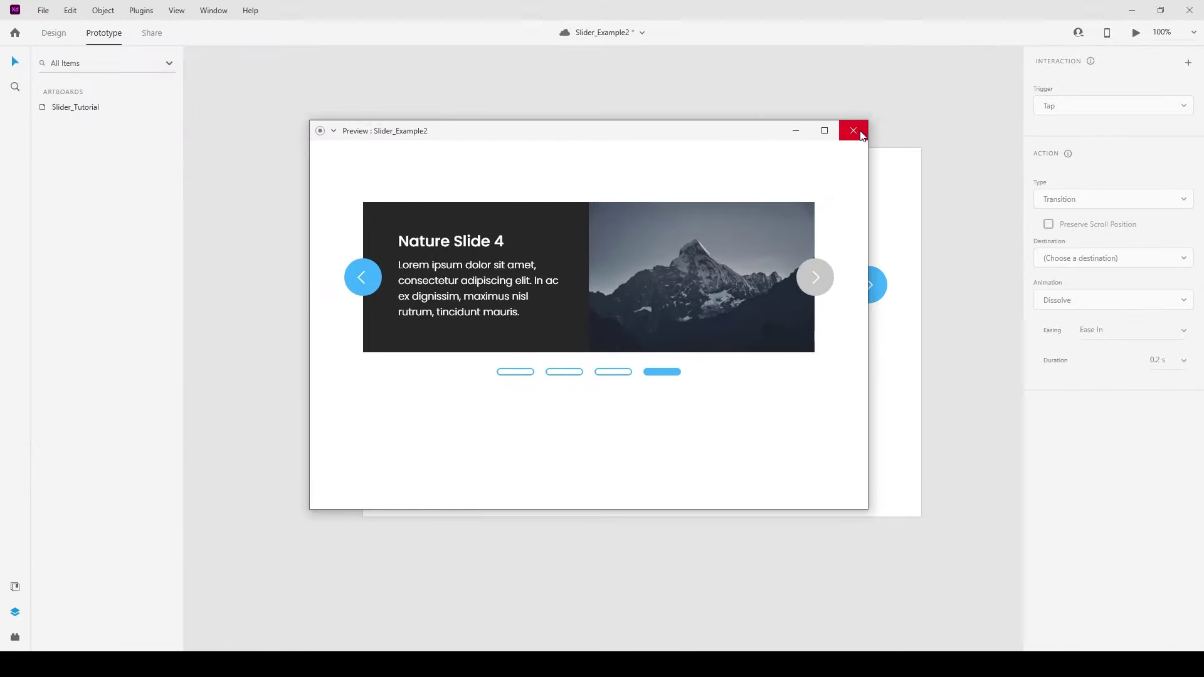